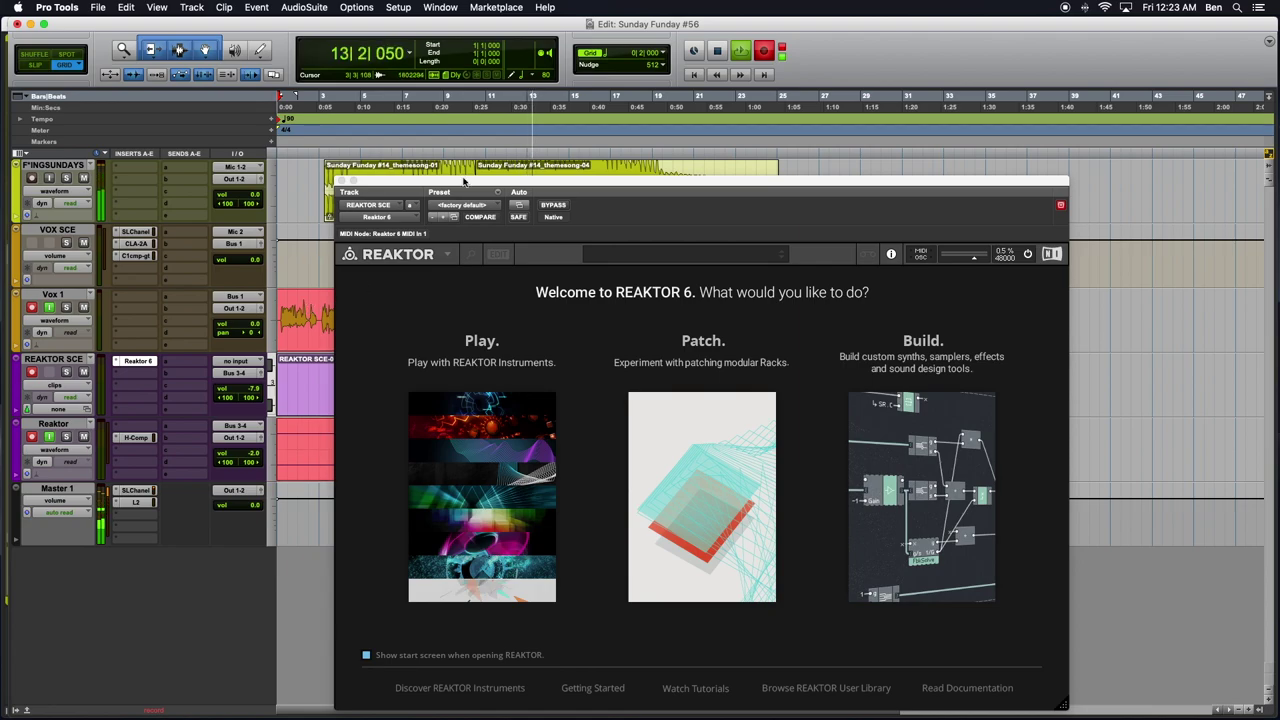
Step: Reposition the Reaktor 6 plug-in window and choose Build on its start screen
{"action": "left_click_drag", "start_coordinate": [549, 182], "coordinate": [487, 137]}
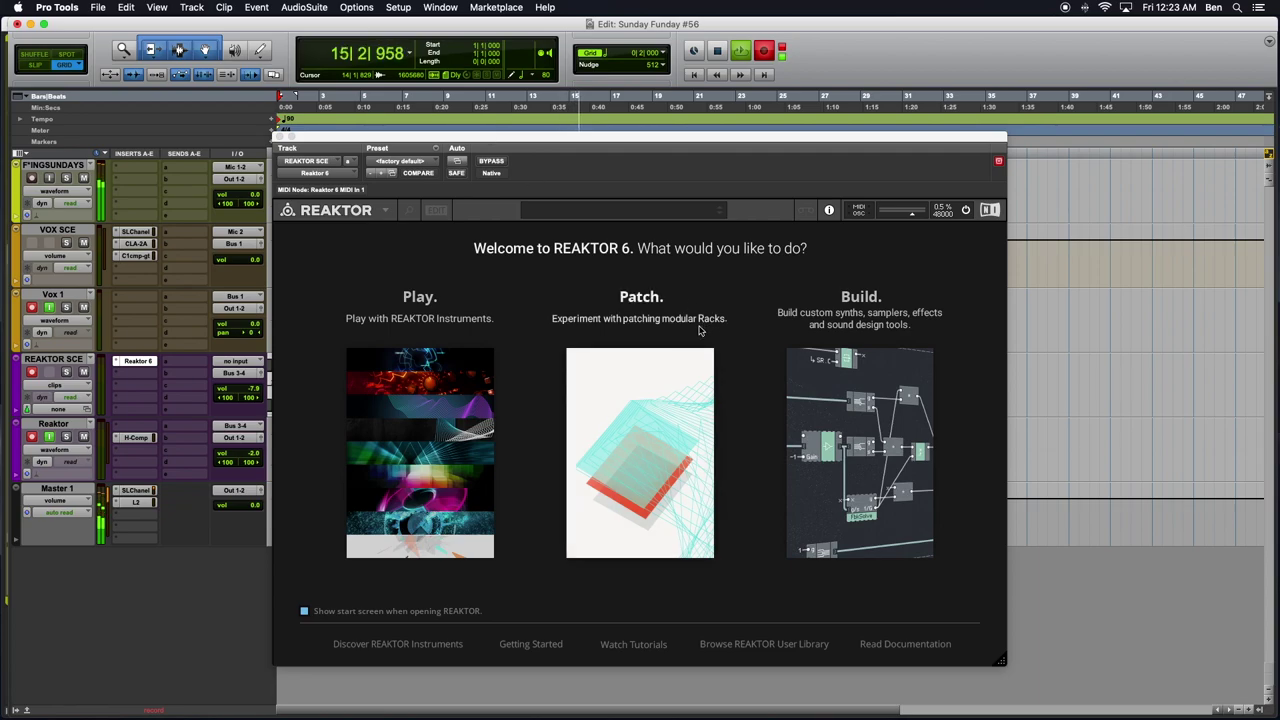
{"action": "left_click", "coordinate": [83, 308]}
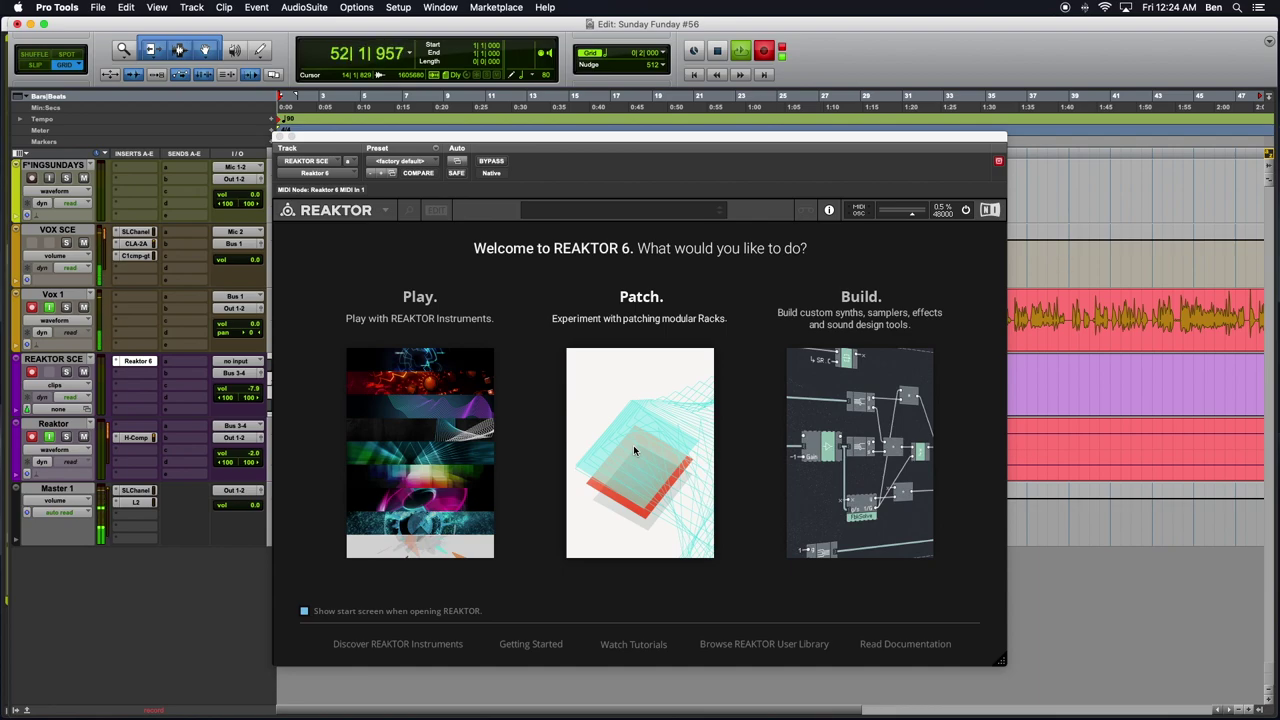
{"action": "left_click", "coordinate": [813, 417]}
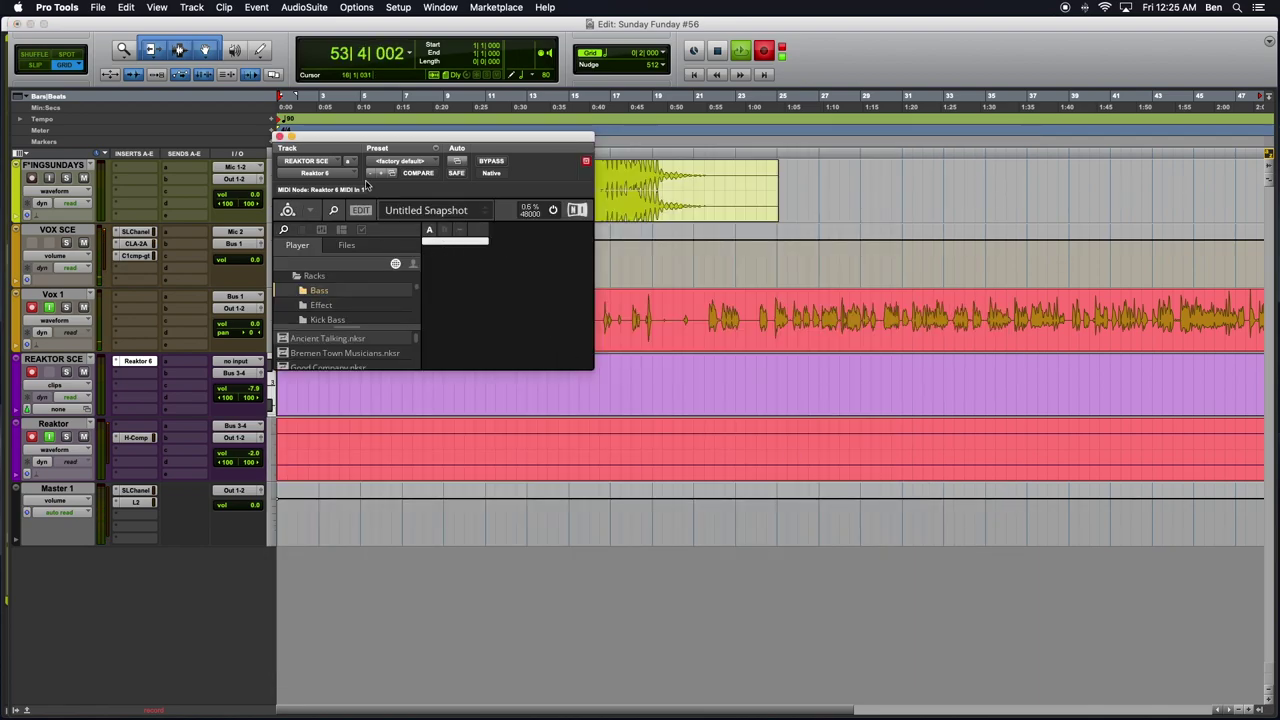
Step: Close and reopen the Reaktor 6 plug-in on the REAKTOR SCE track, and turn on its edit mode
{"action": "left_click", "coordinate": [280, 136]}
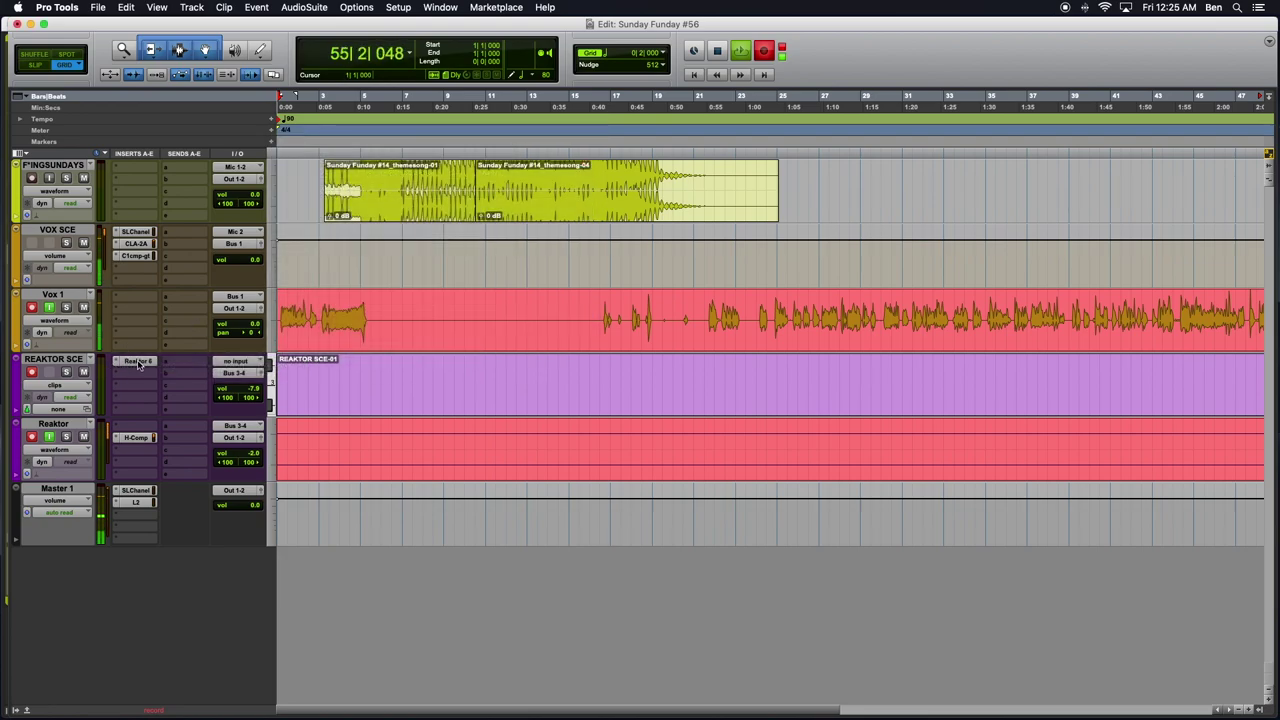
{"action": "left_click", "coordinate": [135, 361]}
{"action": "left_click", "coordinate": [346, 245]}
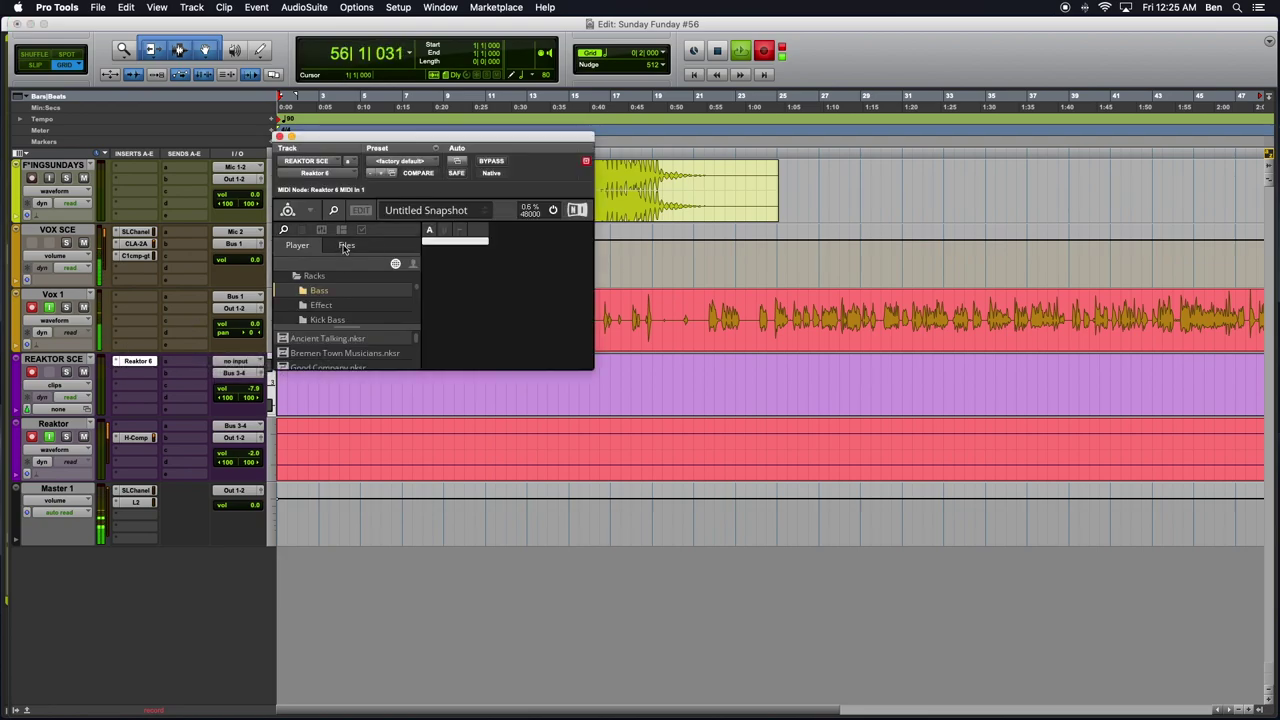
{"action": "left_click", "coordinate": [296, 246]}
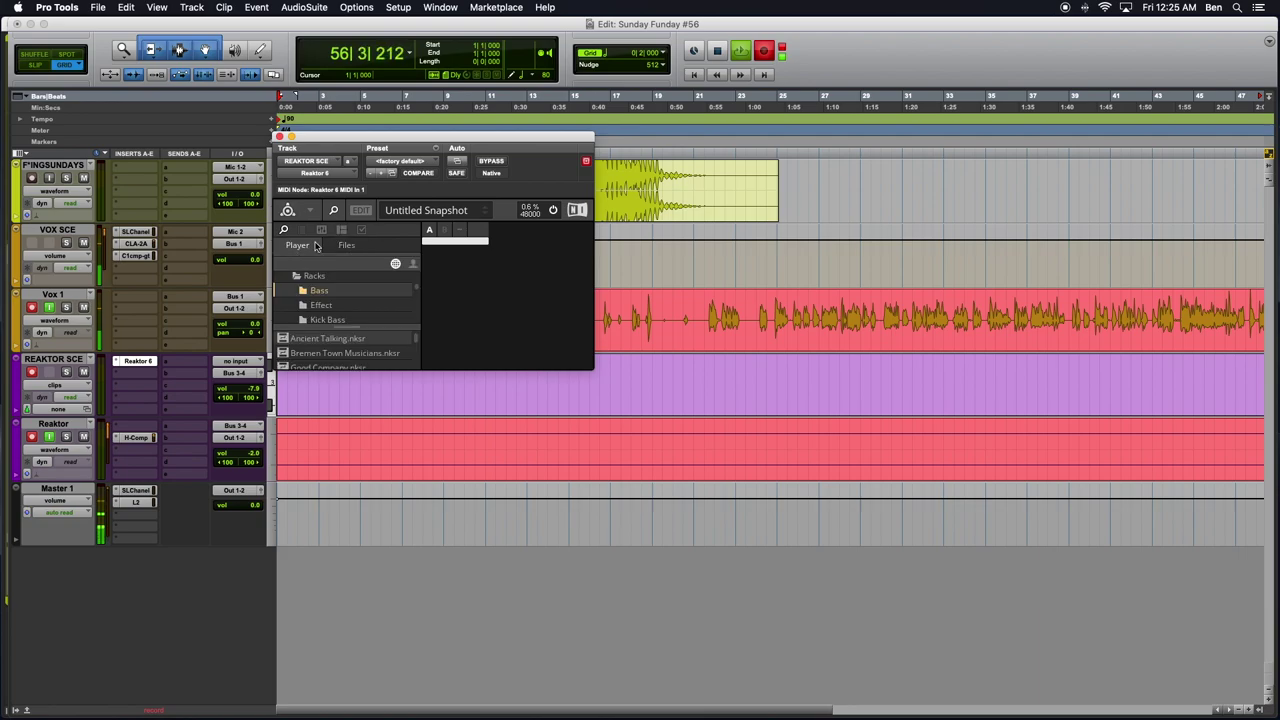
{"action": "left_click", "coordinate": [361, 210]}
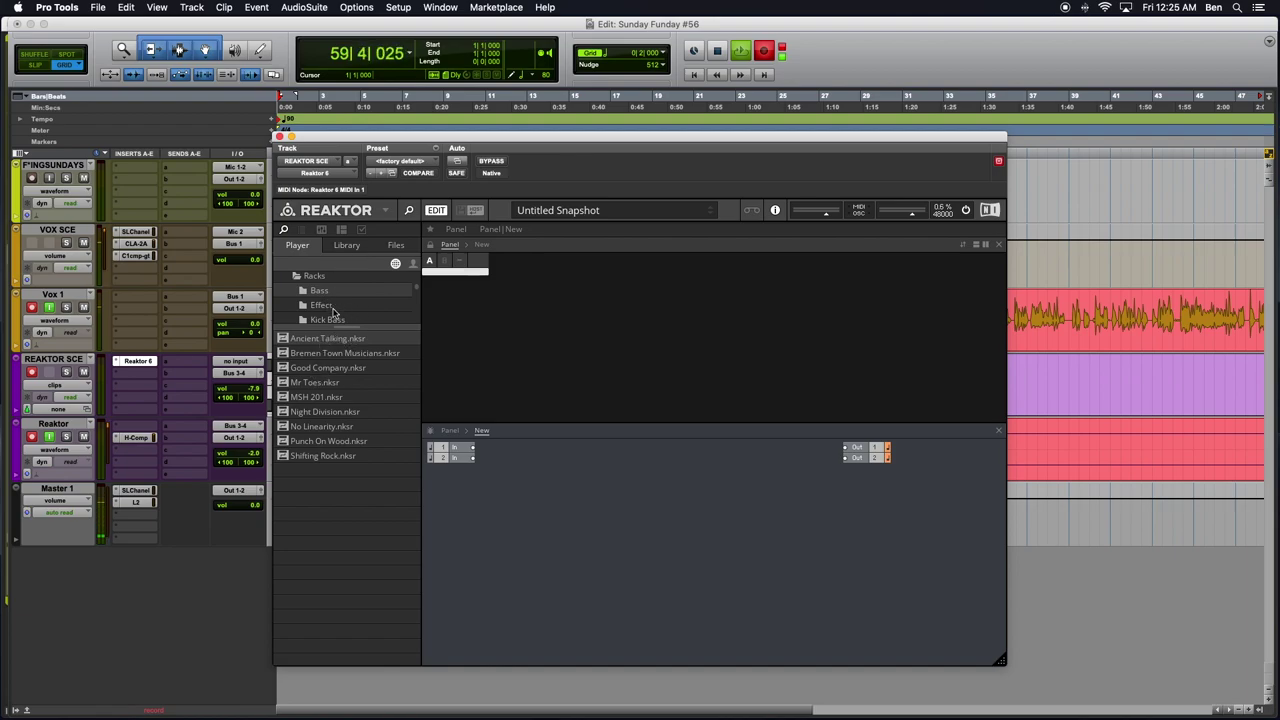
Step: Load the Ancient Talking.nksr rack from the Bass folder of the Blocks Primes racks
{"action": "scroll", "coordinate": [338, 321], "scroll_direction": "up", "scroll_amount": 4}
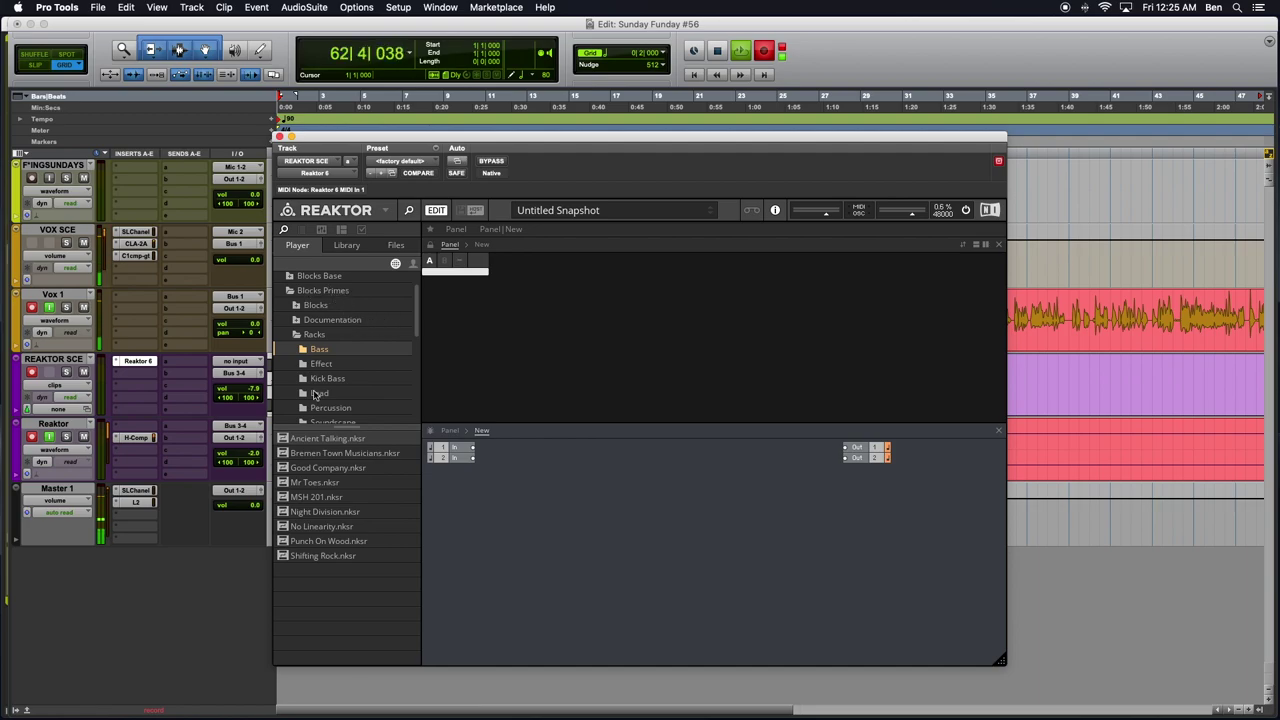
{"action": "scroll", "coordinate": [337, 347], "scroll_direction": "down", "scroll_amount": 2}
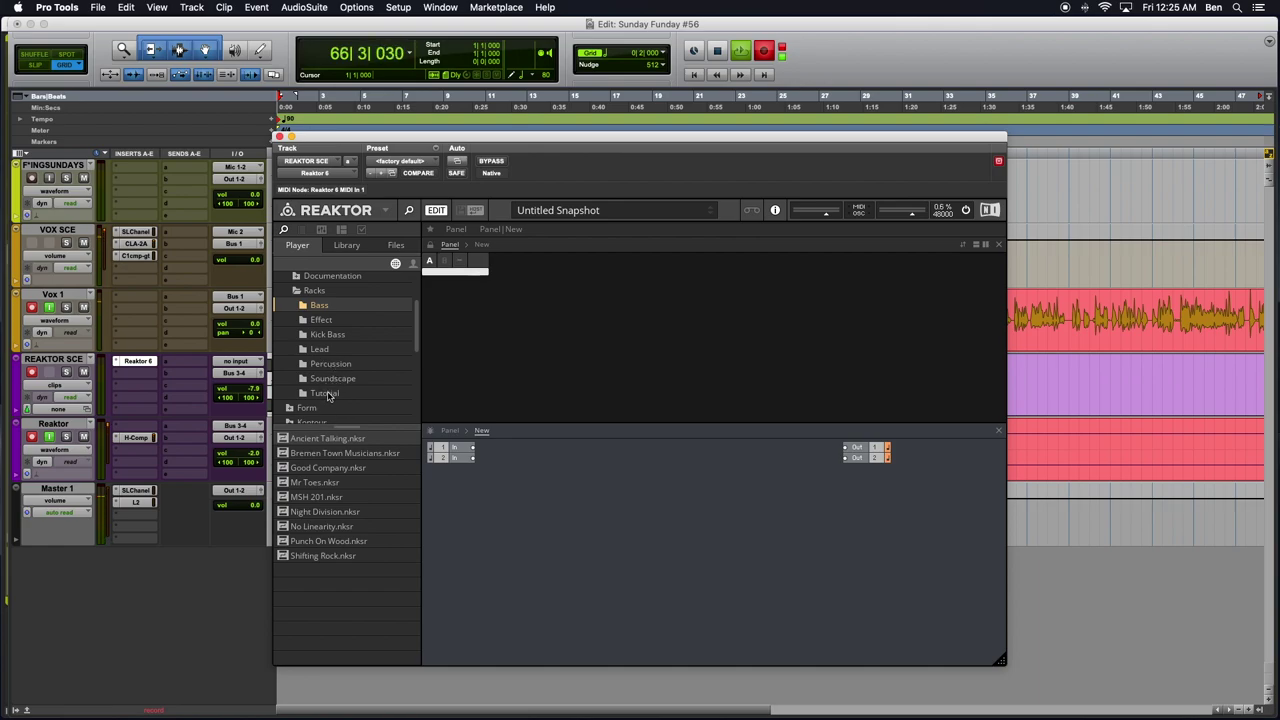
{"action": "left_click", "coordinate": [333, 443]}
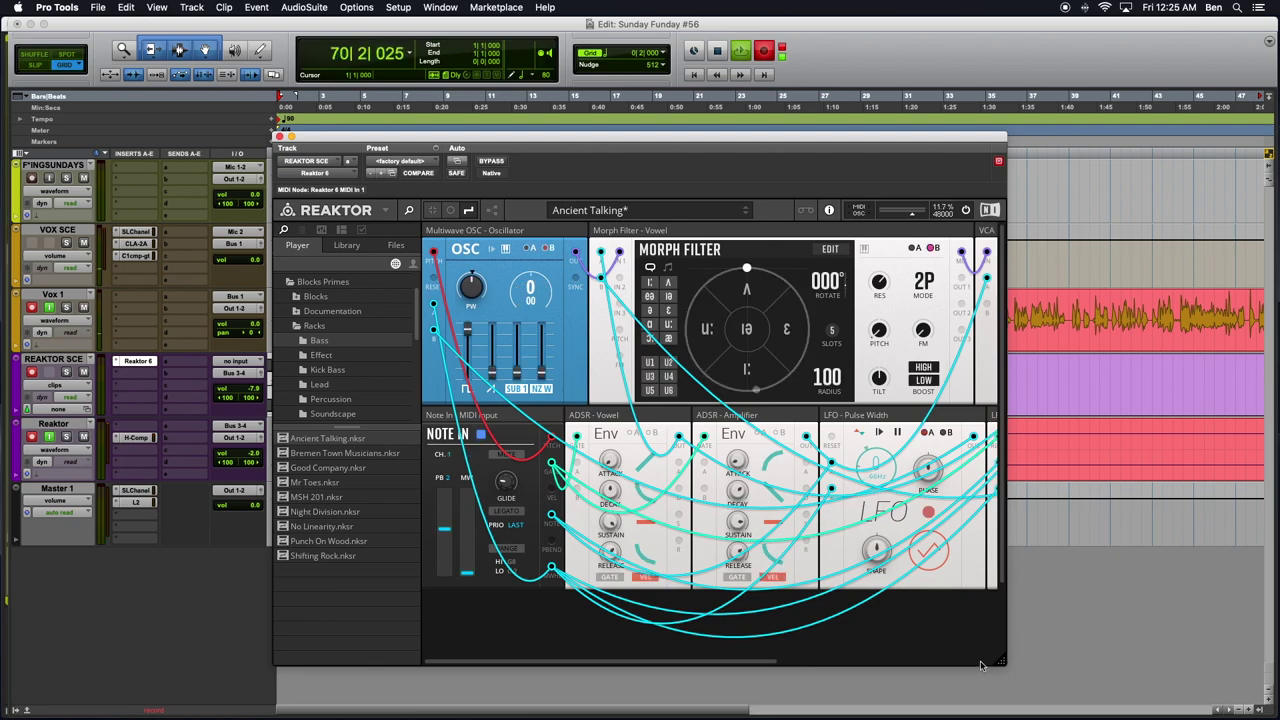
Step: Enlarge and reposition the Reaktor window so the whole rack fits, including the Audio Out block and all cables
{"action": "left_click_drag", "start_coordinate": [980, 665], "coordinate": [1278, 616]}
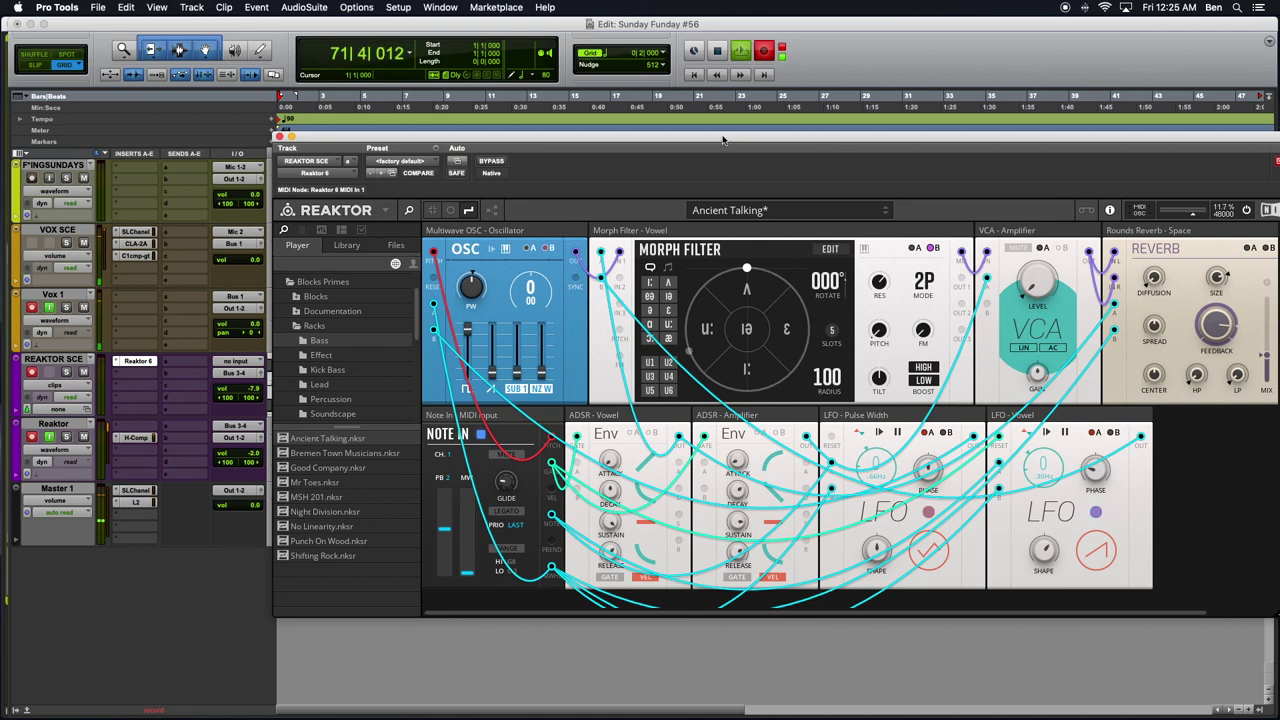
{"action": "left_click_drag", "start_coordinate": [723, 140], "coordinate": [595, 131]}
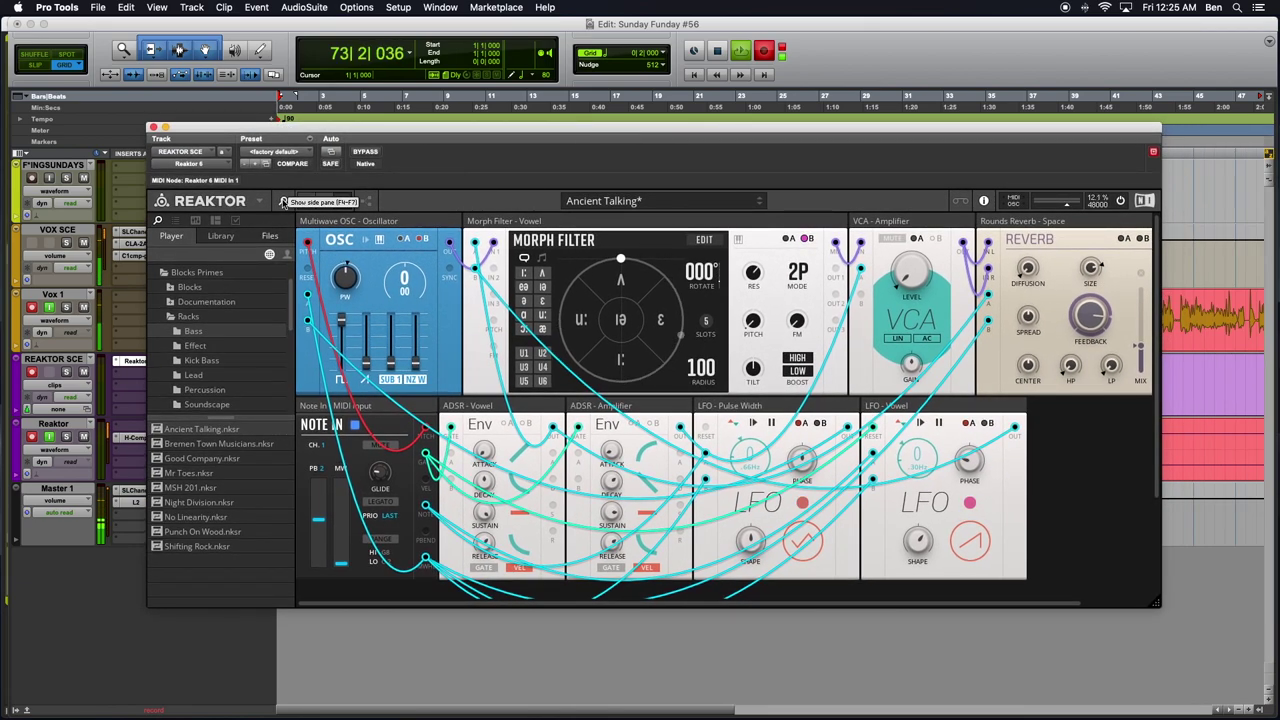
{"action": "left_click_drag", "start_coordinate": [366, 128], "coordinate": [339, 152]}
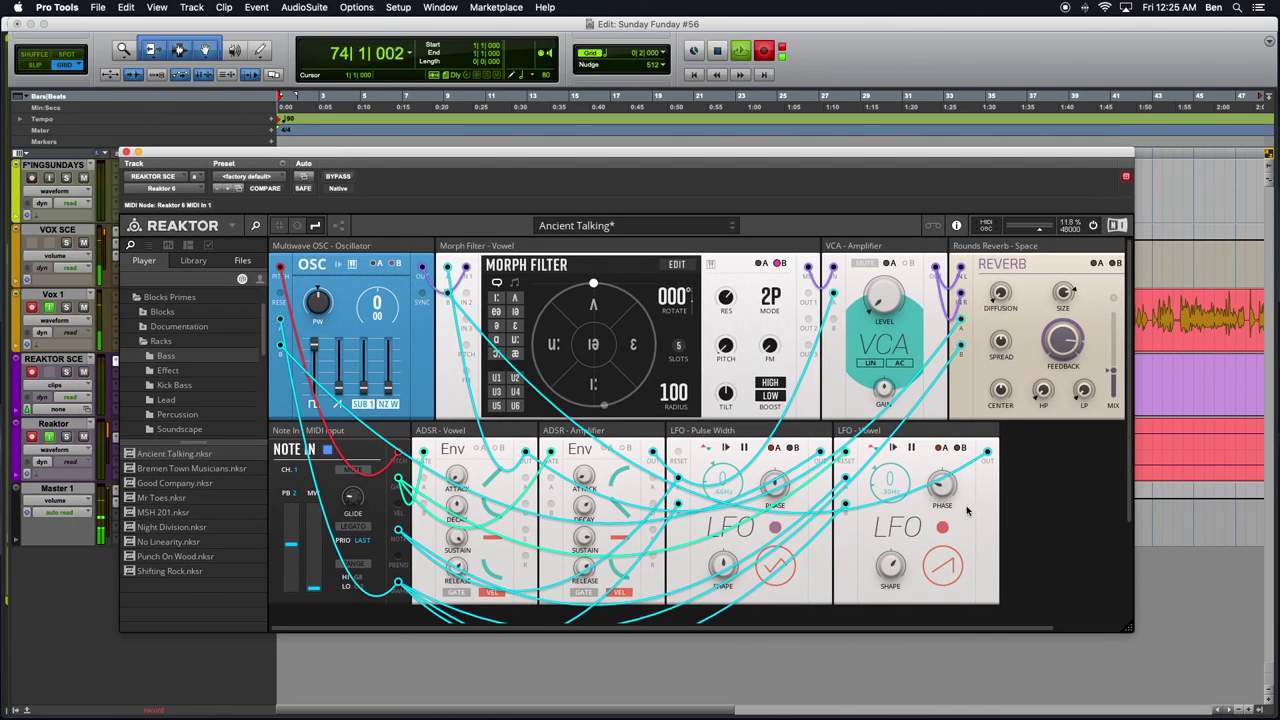
{"action": "left_click_drag", "start_coordinate": [1128, 628], "coordinate": [1214, 618]}
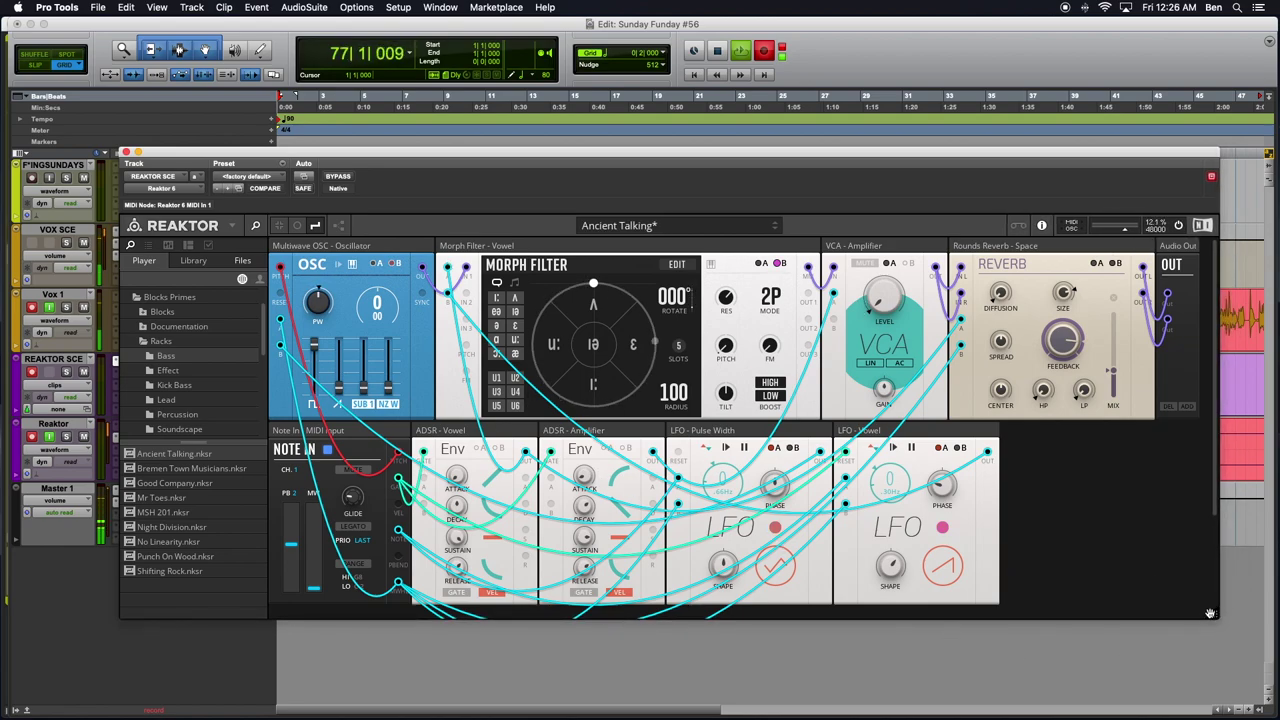
{"action": "left_click_drag", "start_coordinate": [1210, 613], "coordinate": [1216, 667]}
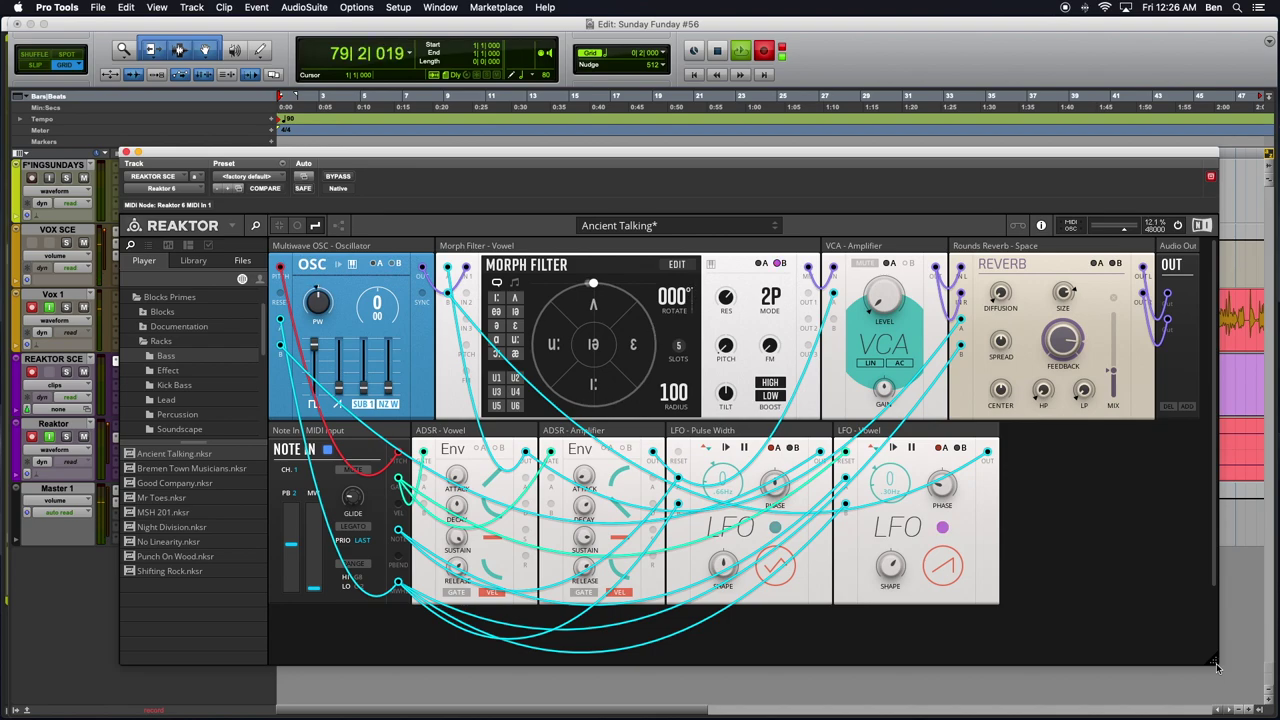
Step: Set the Morph Filter's point to 309° rotation and 046 radius, and select the Note In block to highlight its cables
{"action": "mouse_move", "coordinate": [341, 492]}
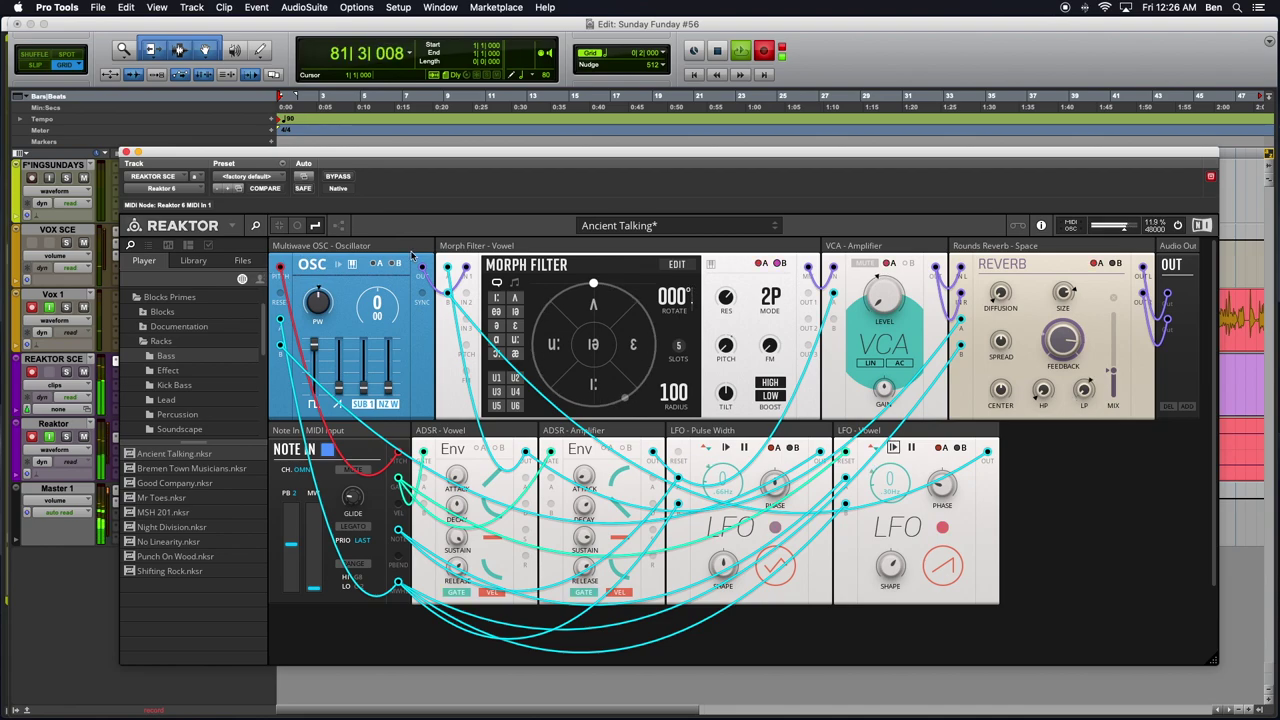
{"action": "left_click_drag", "start_coordinate": [580, 340], "coordinate": [567, 318]}
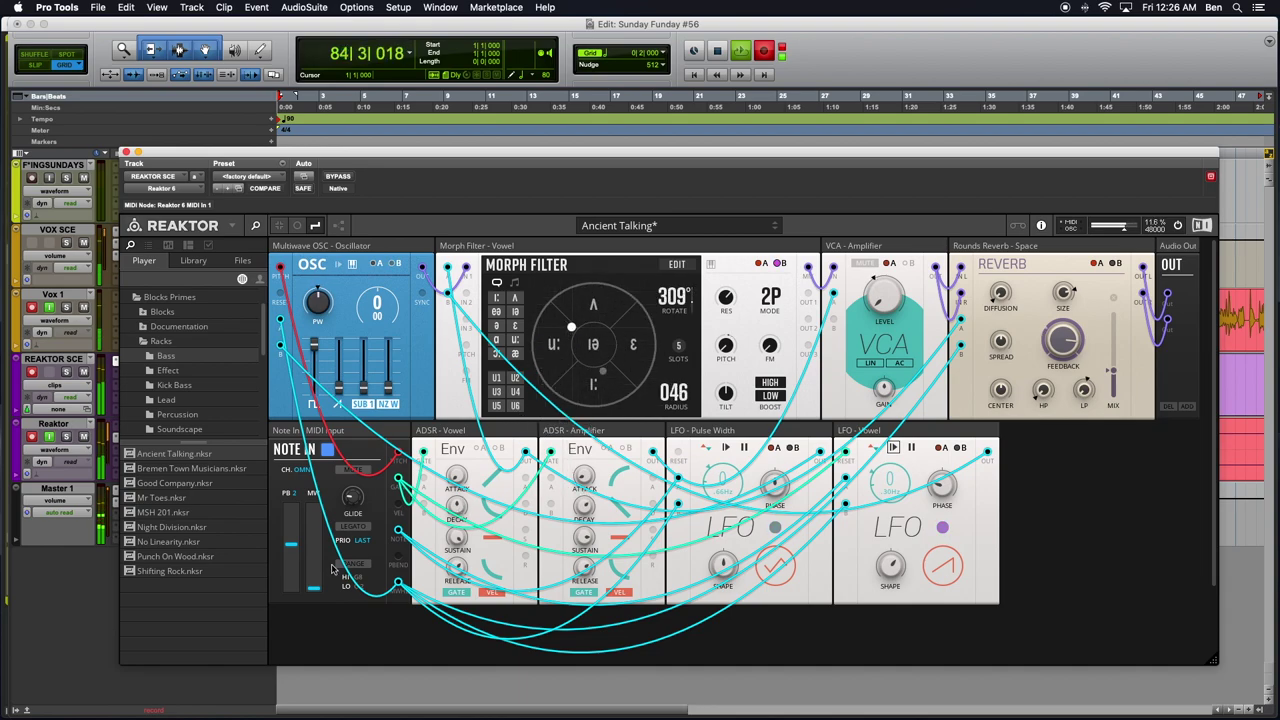
{"action": "mouse_move", "coordinate": [333, 568]}
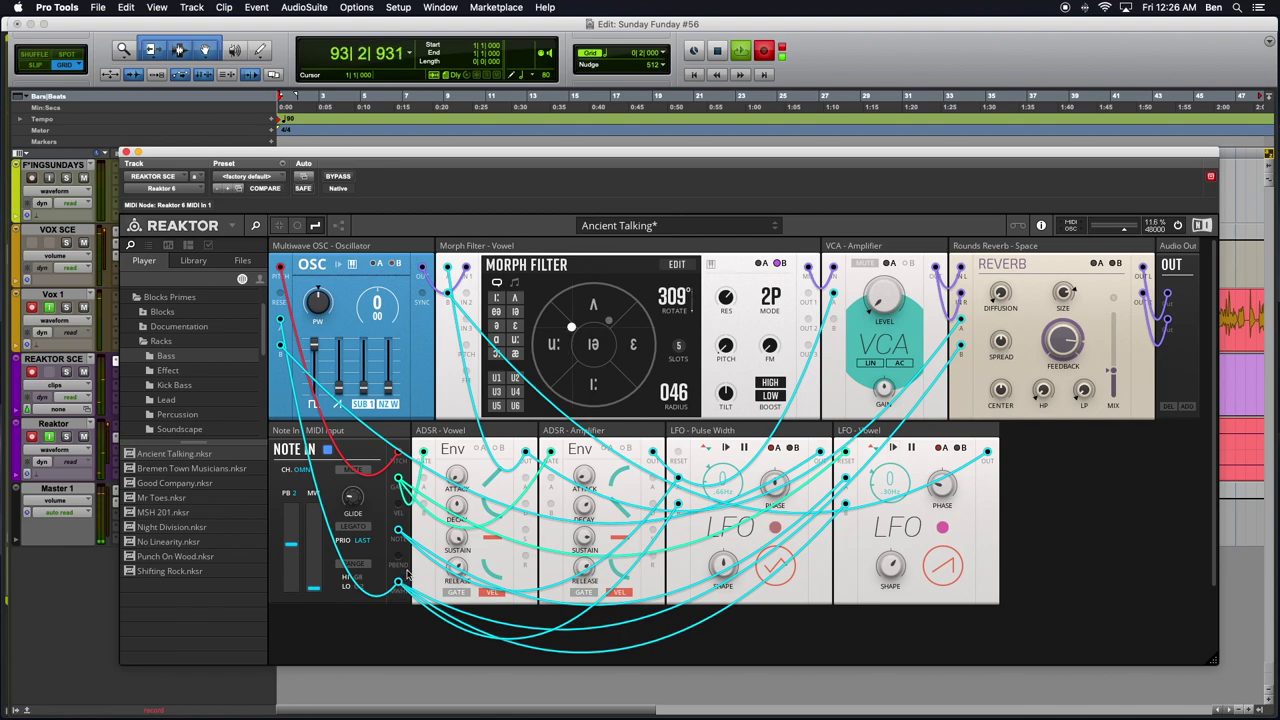
{"action": "left_click", "coordinate": [388, 452]}
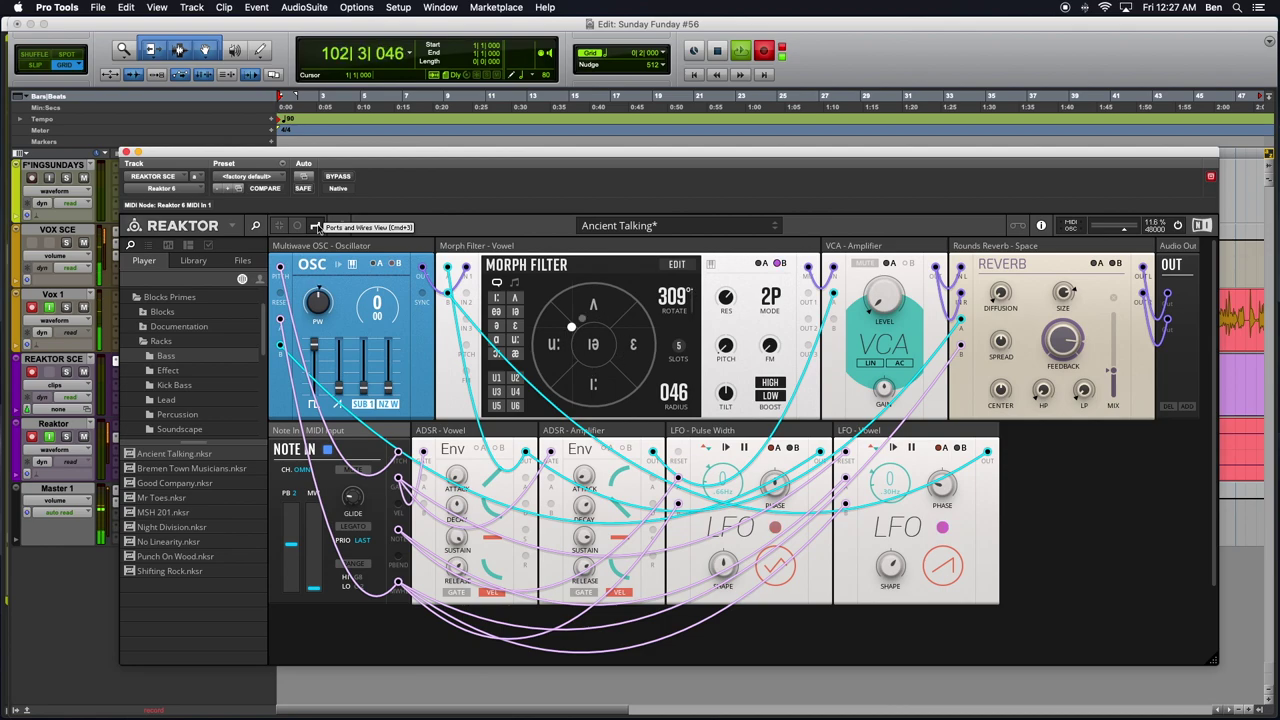
Step: Hide the browser side pane, and resize and reposition the Reaktor window around the rack
{"action": "left_click", "coordinate": [316, 227]}
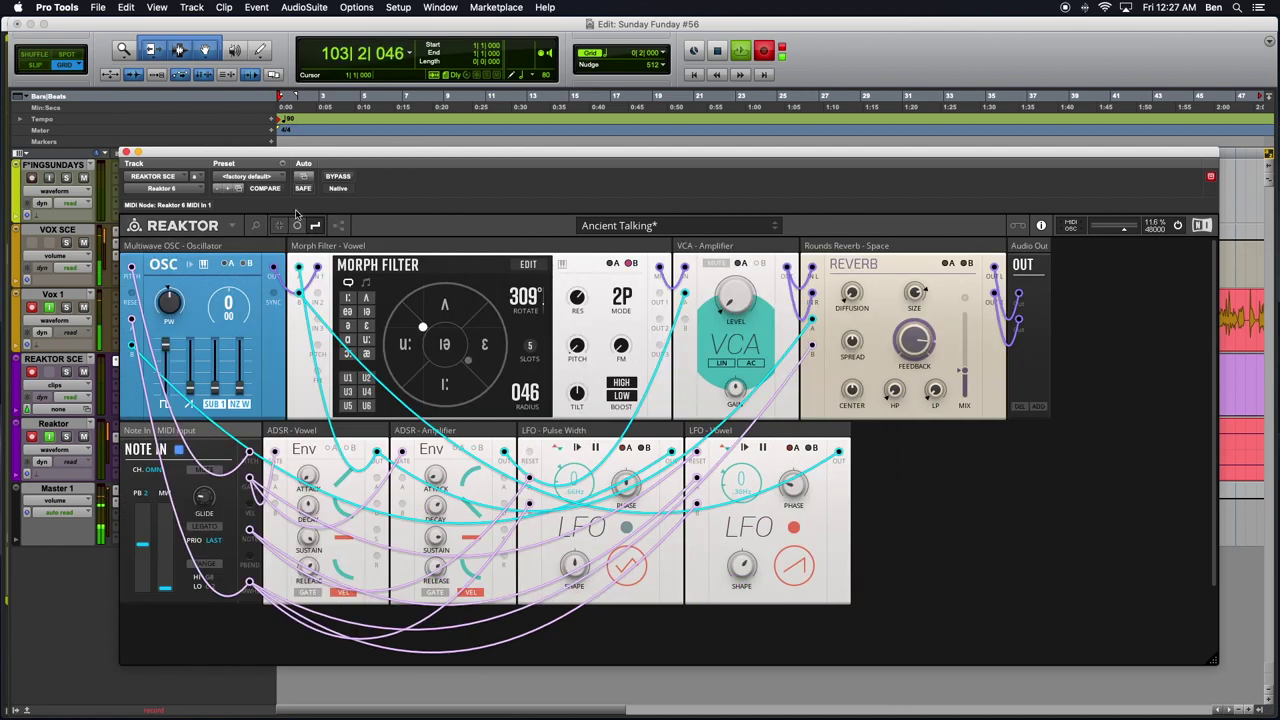
{"action": "left_click_drag", "start_coordinate": [1212, 660], "coordinate": [1060, 628]}
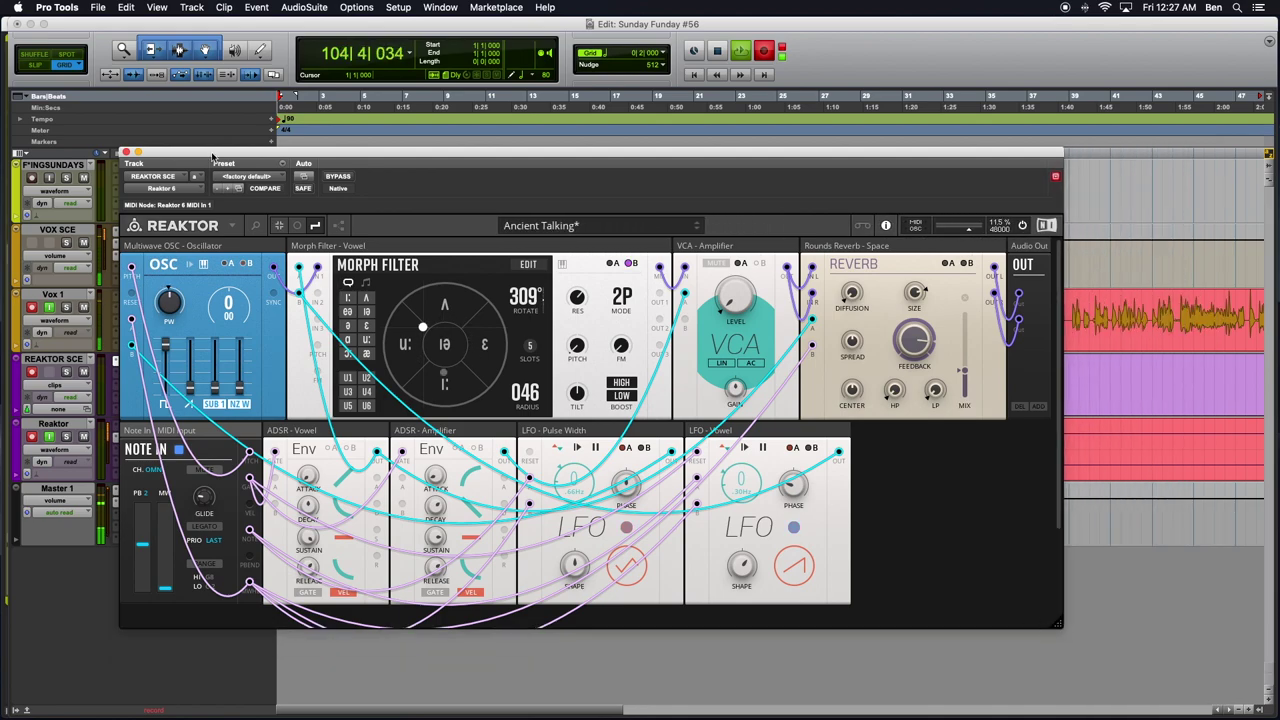
{"action": "left_click_drag", "start_coordinate": [398, 158], "coordinate": [446, 182]}
{"action": "left_click_drag", "start_coordinate": [1105, 648], "coordinate": [1107, 680]}
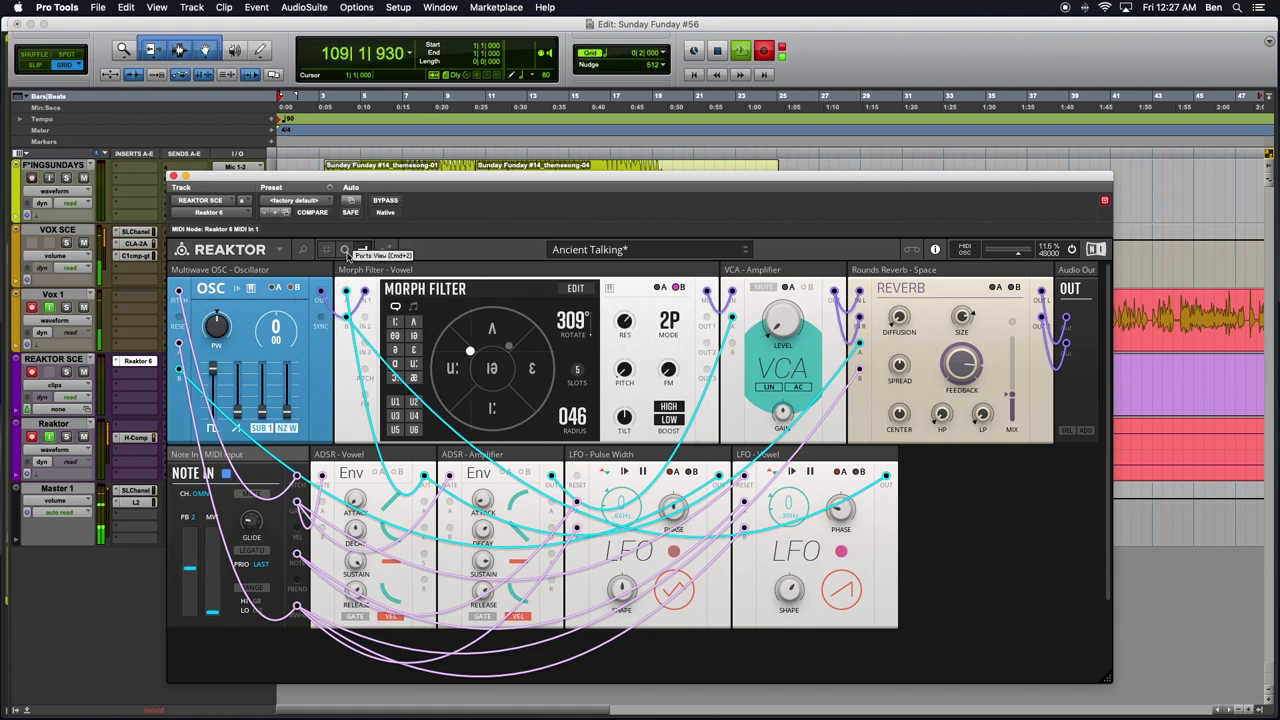
Step: Compare the rack in Ports View and Compact View, returning to Ports and Wires View
{"action": "left_click", "coordinate": [345, 250]}
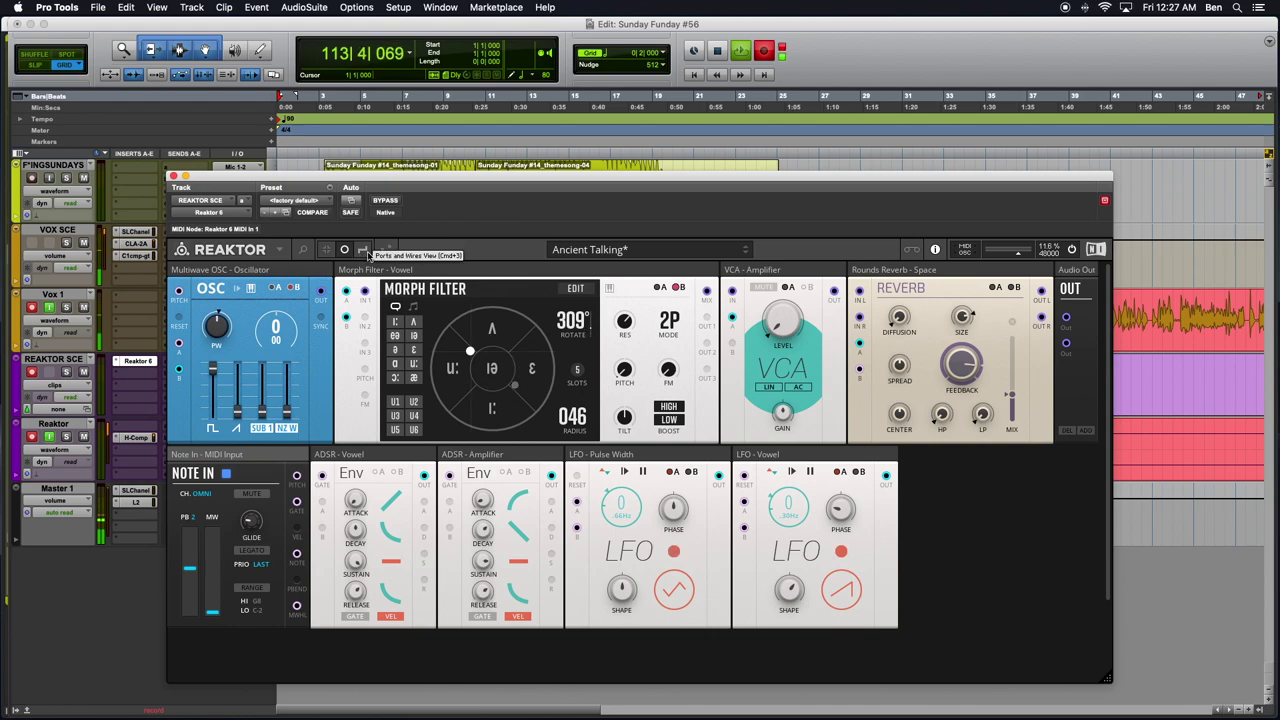
{"action": "left_click", "coordinate": [364, 250]}
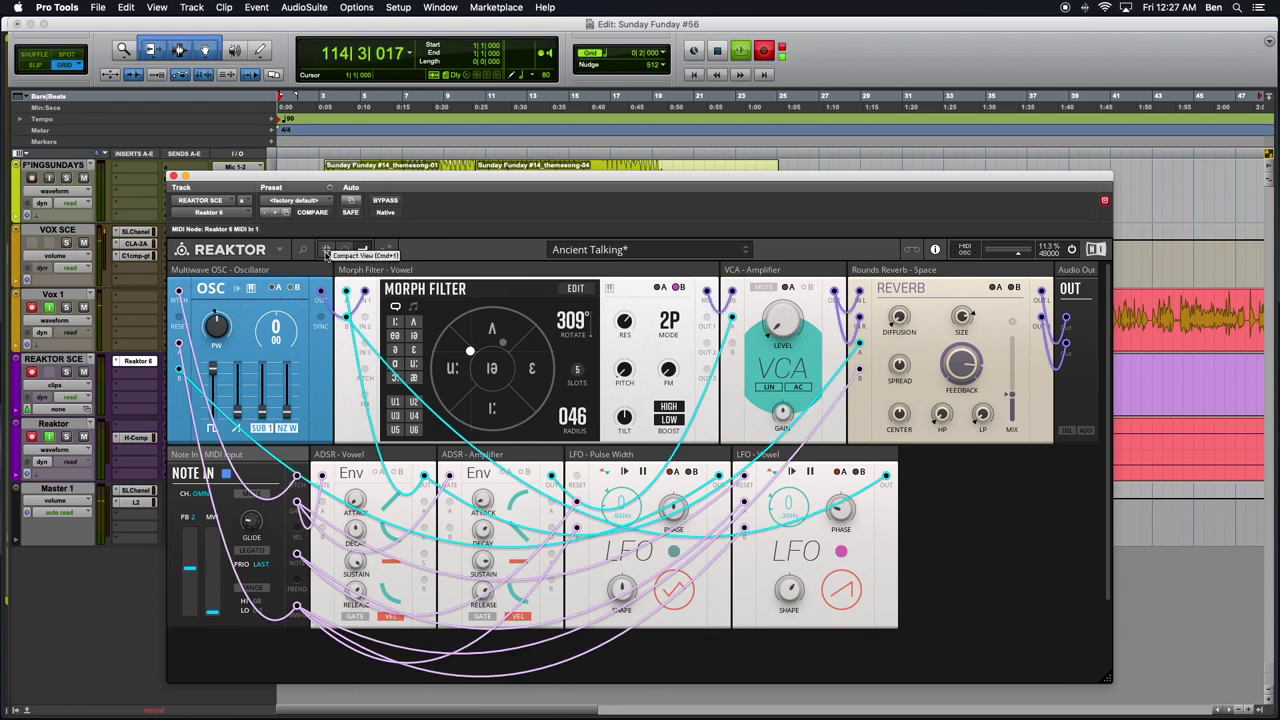
{"action": "left_click", "coordinate": [325, 251]}
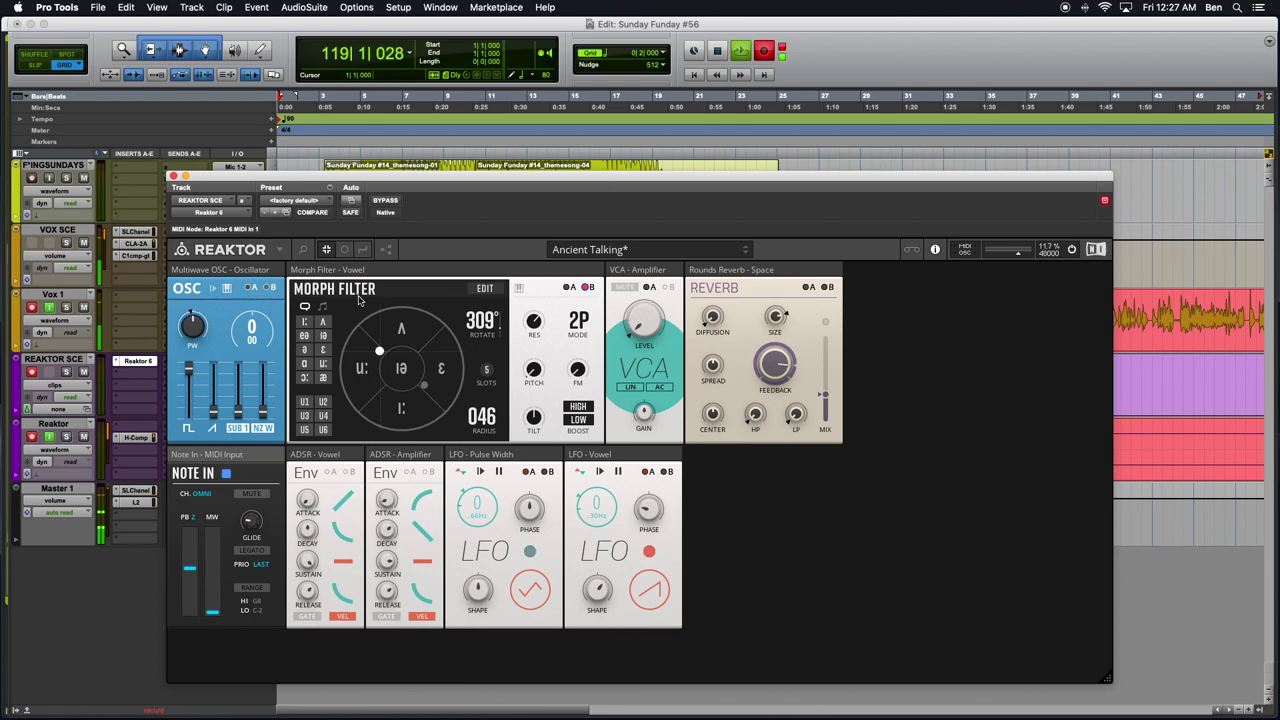
{"action": "left_click", "coordinate": [362, 251]}
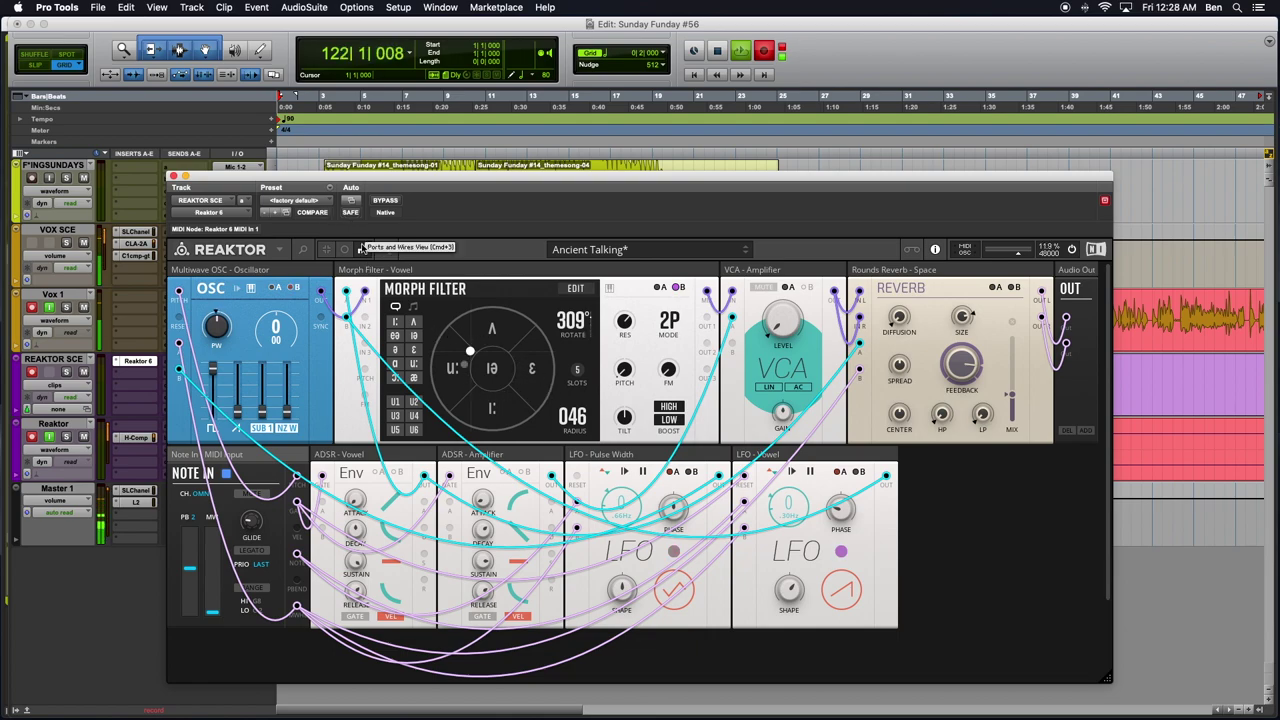
{"action": "mouse_move", "coordinate": [484, 306]}
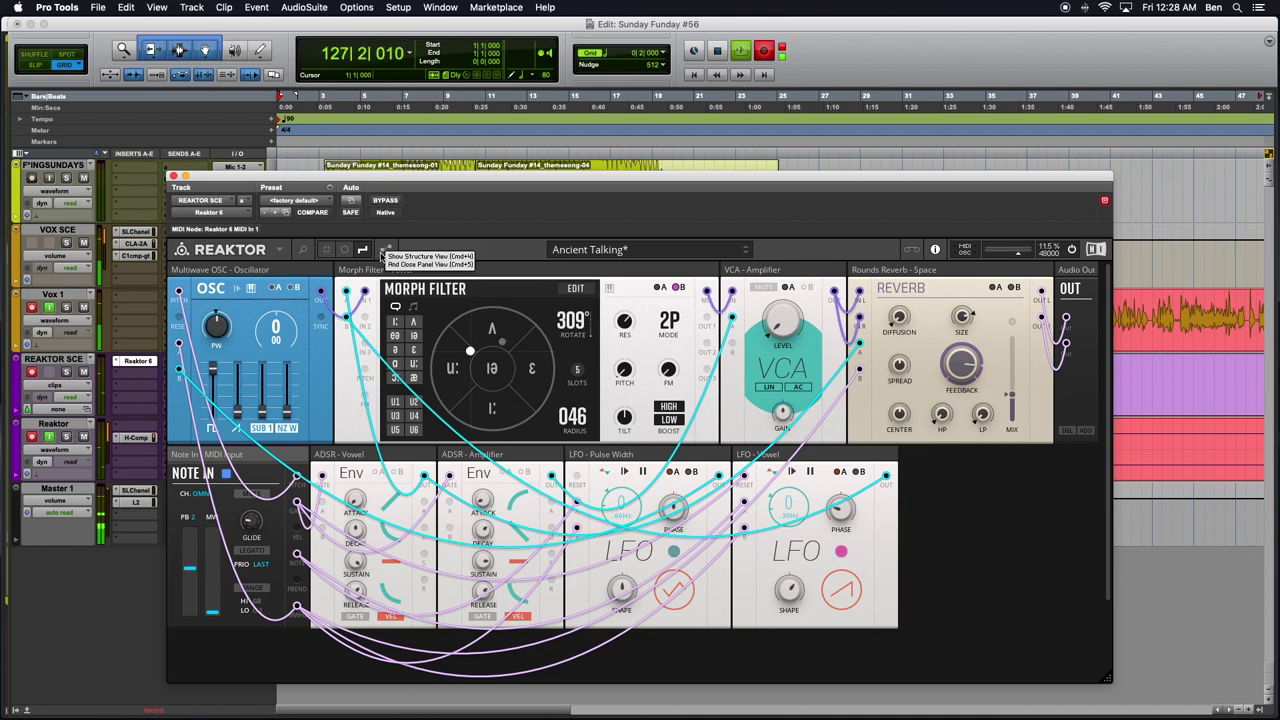
Step: Show the Structure View and select the Multiwave OSC and Morph Filter blocks to trace their connections
{"action": "left_click", "coordinate": [385, 251]}
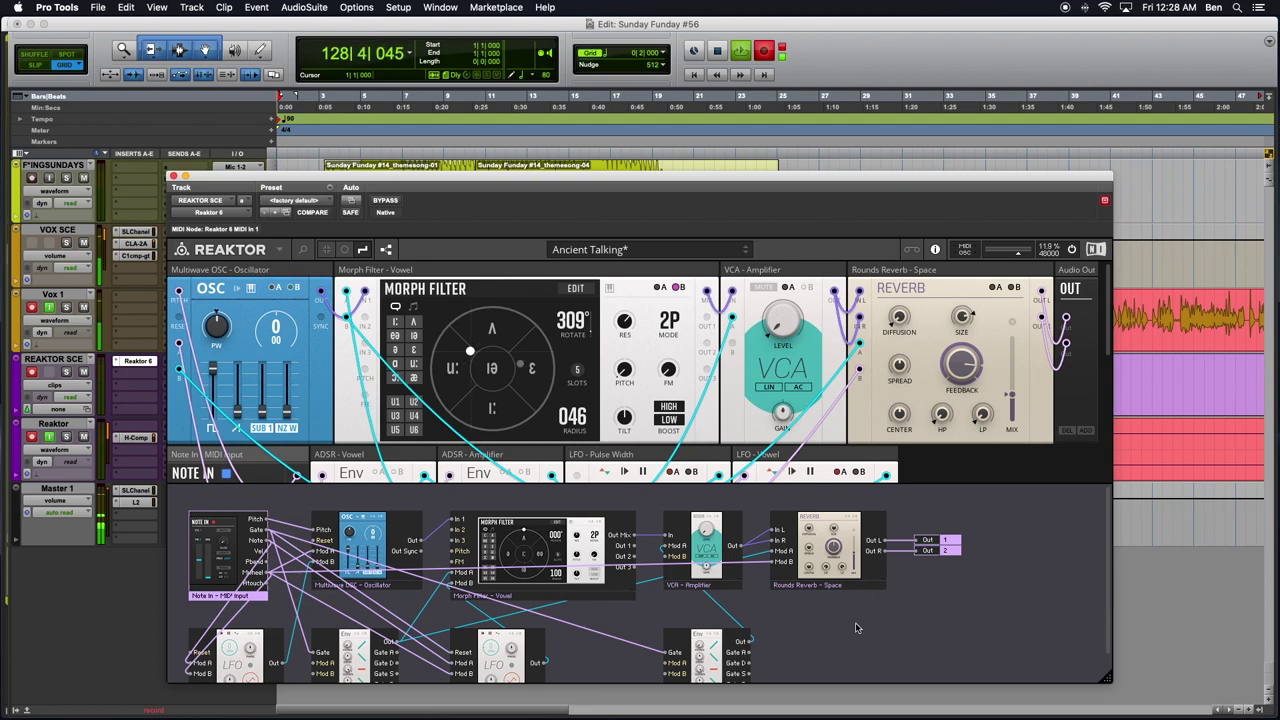
{"action": "scroll", "coordinate": [855, 627], "scroll_direction": "down", "scroll_amount": 2}
{"action": "scroll", "coordinate": [822, 611], "scroll_direction": "up", "scroll_amount": 2}
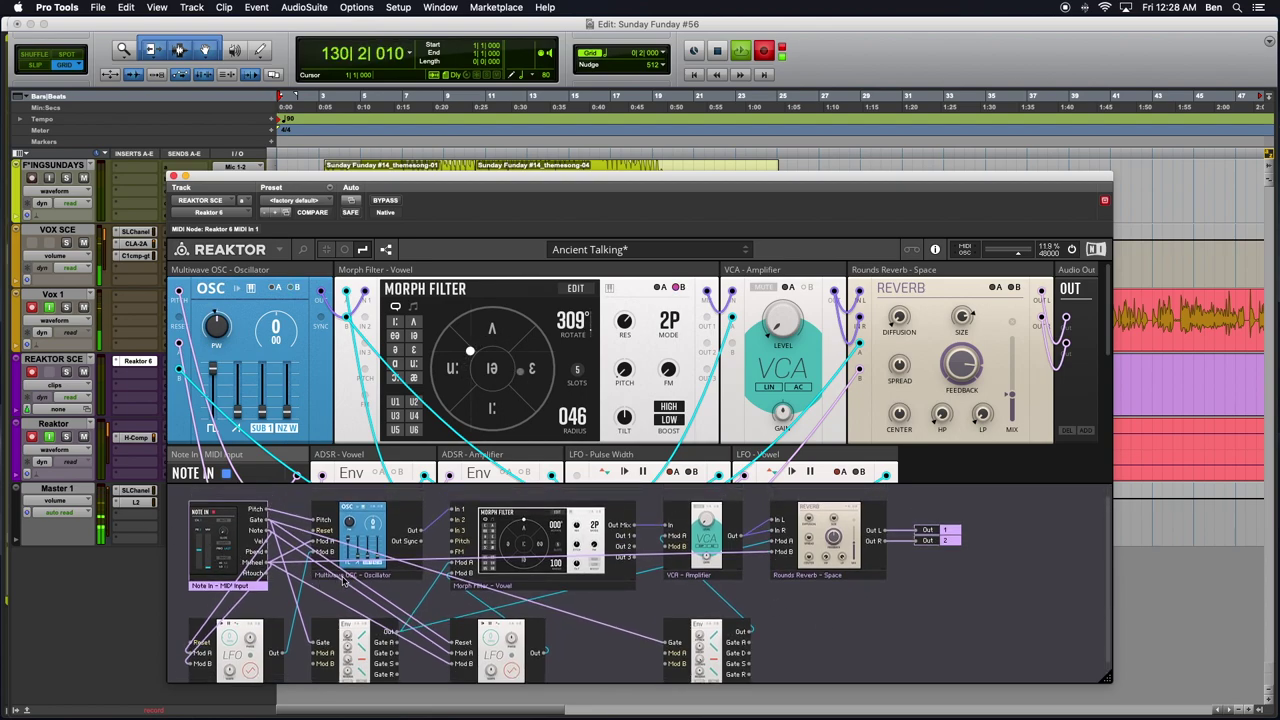
{"action": "left_click", "coordinate": [394, 578]}
{"action": "left_click", "coordinate": [591, 581]}
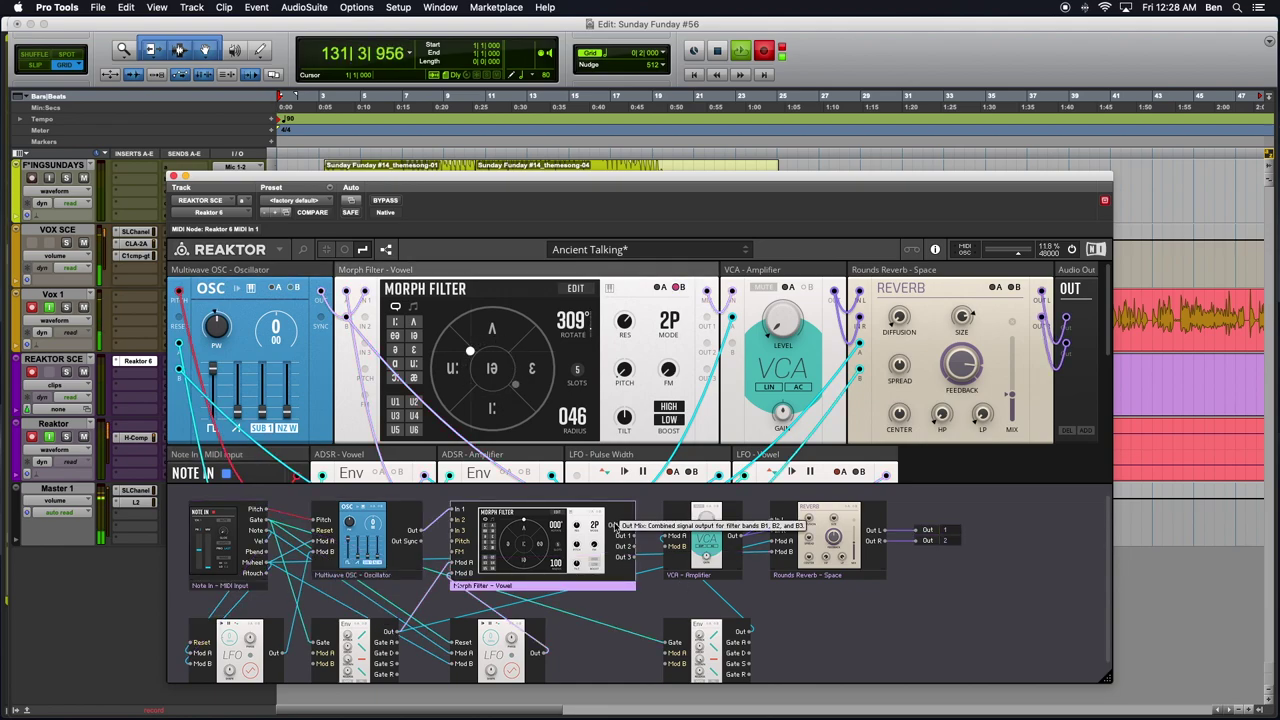
{"action": "mouse_move", "coordinate": [219, 530]}
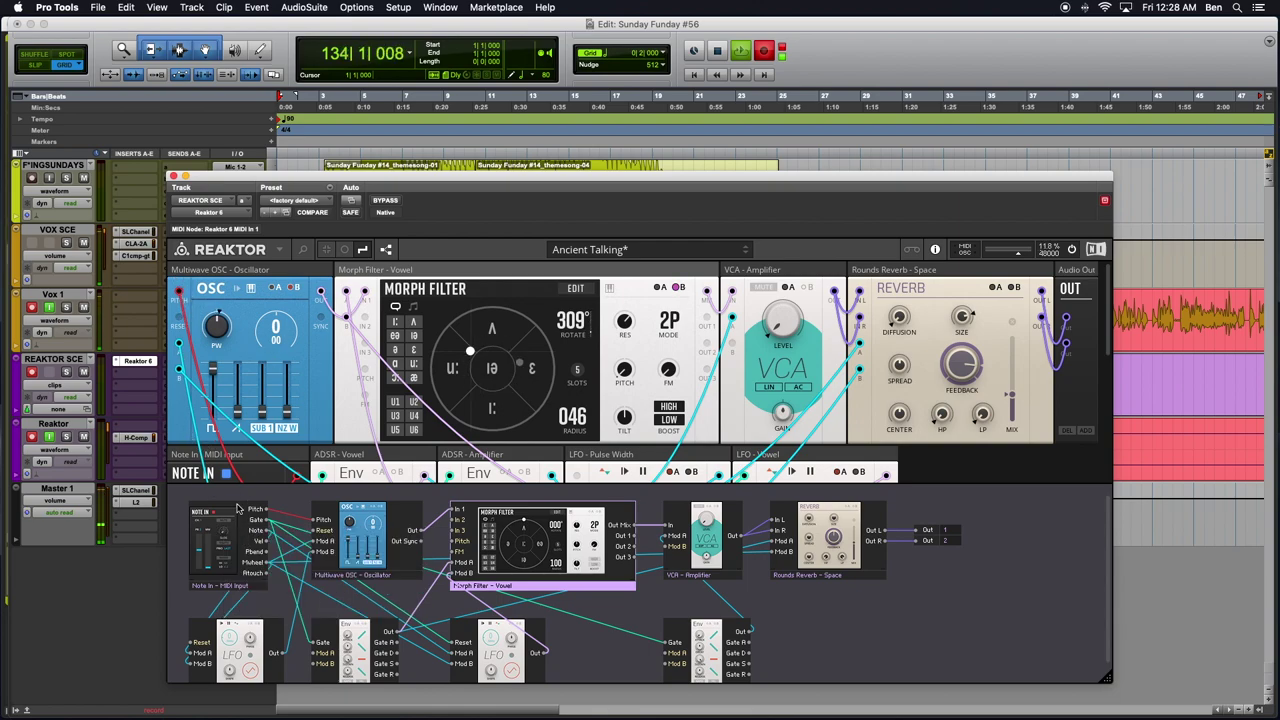
{"action": "left_click", "coordinate": [373, 546]}
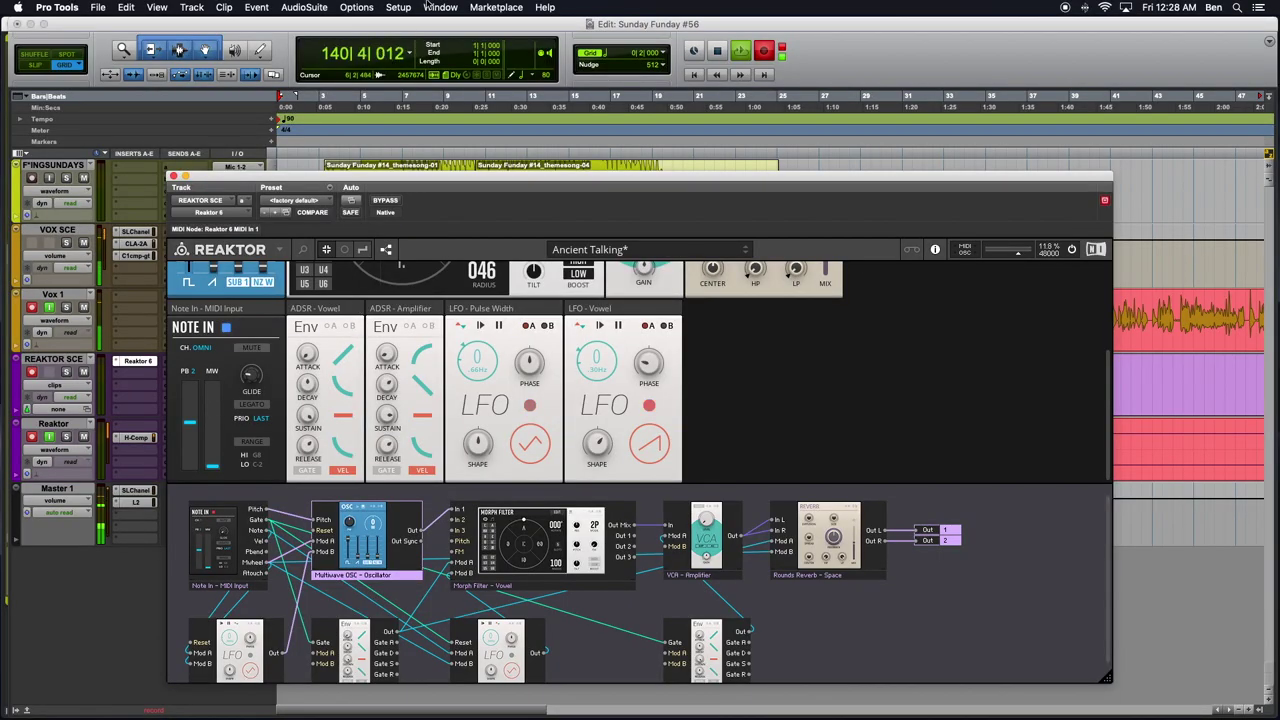
Step: Return the rack from Compact View to Ports and Wires View, with the Structure View shown alongside it
{"action": "left_click", "coordinate": [385, 250]}
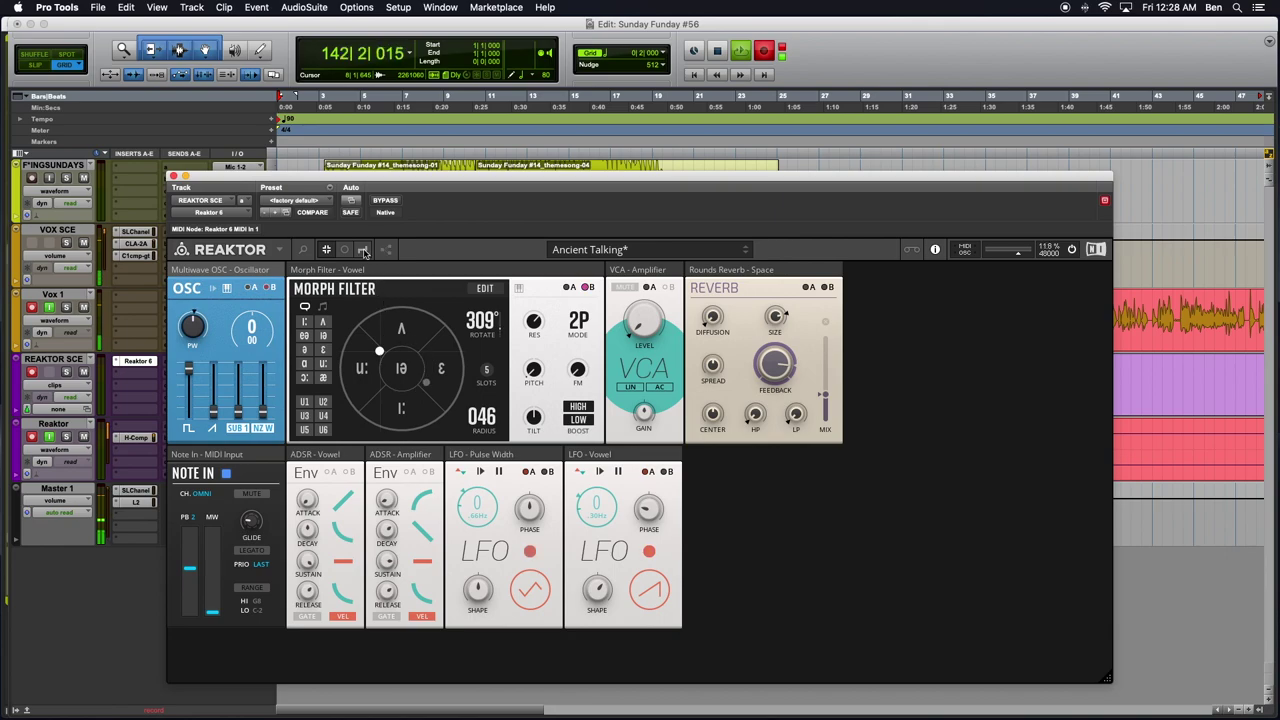
{"action": "left_click", "coordinate": [363, 250]}
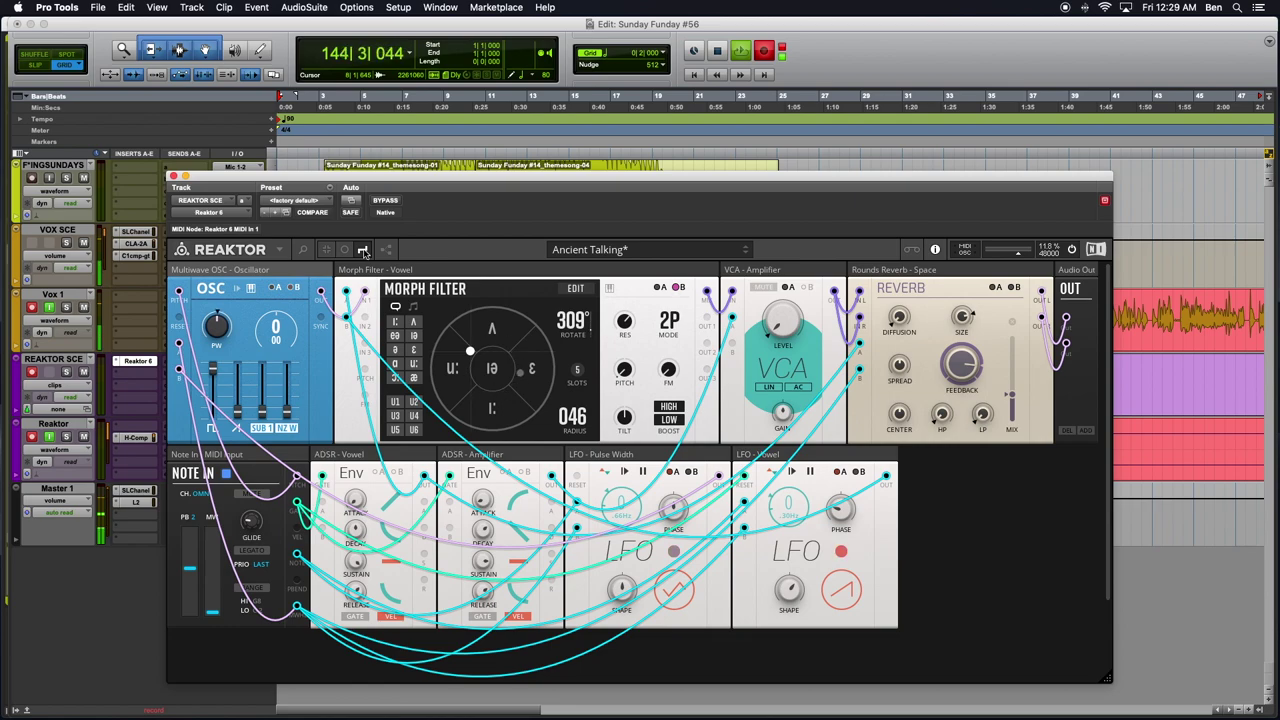
{"action": "left_click", "coordinate": [386, 250]}
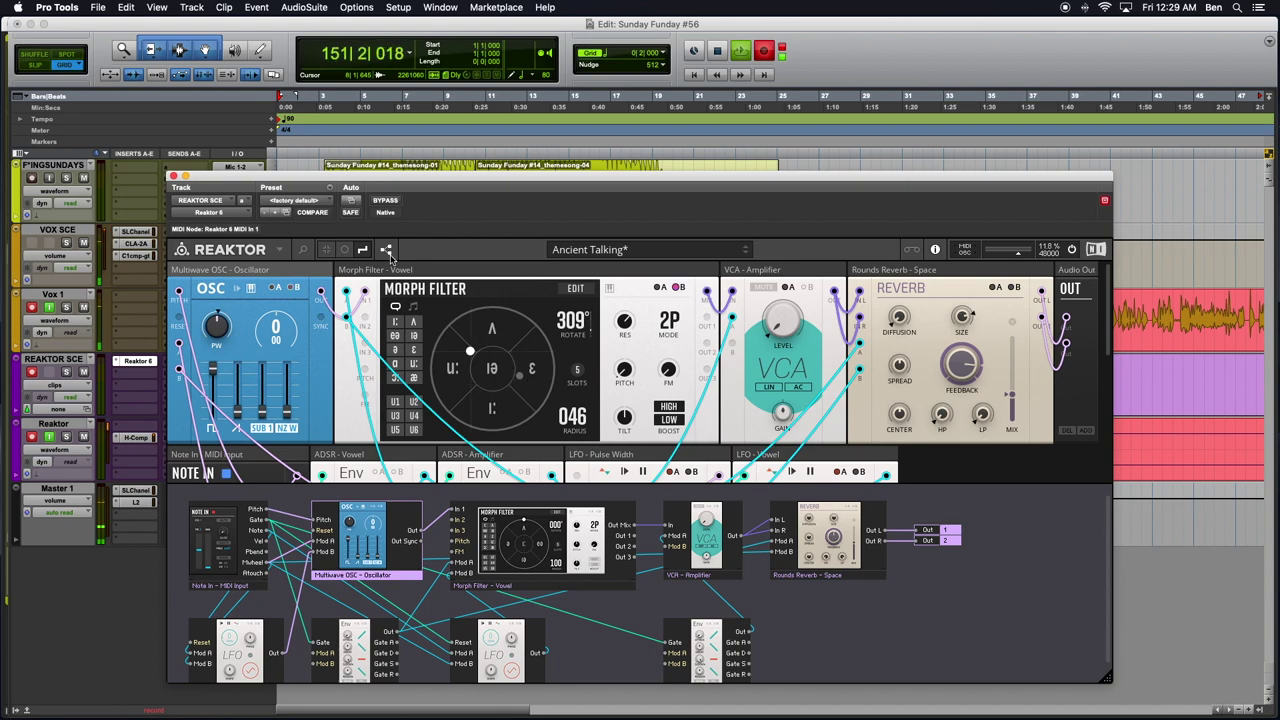
Step: Hide the Structure View so that only the Ancient Talking rack is shown in Ports and Wires View
{"action": "left_click", "coordinate": [387, 251]}
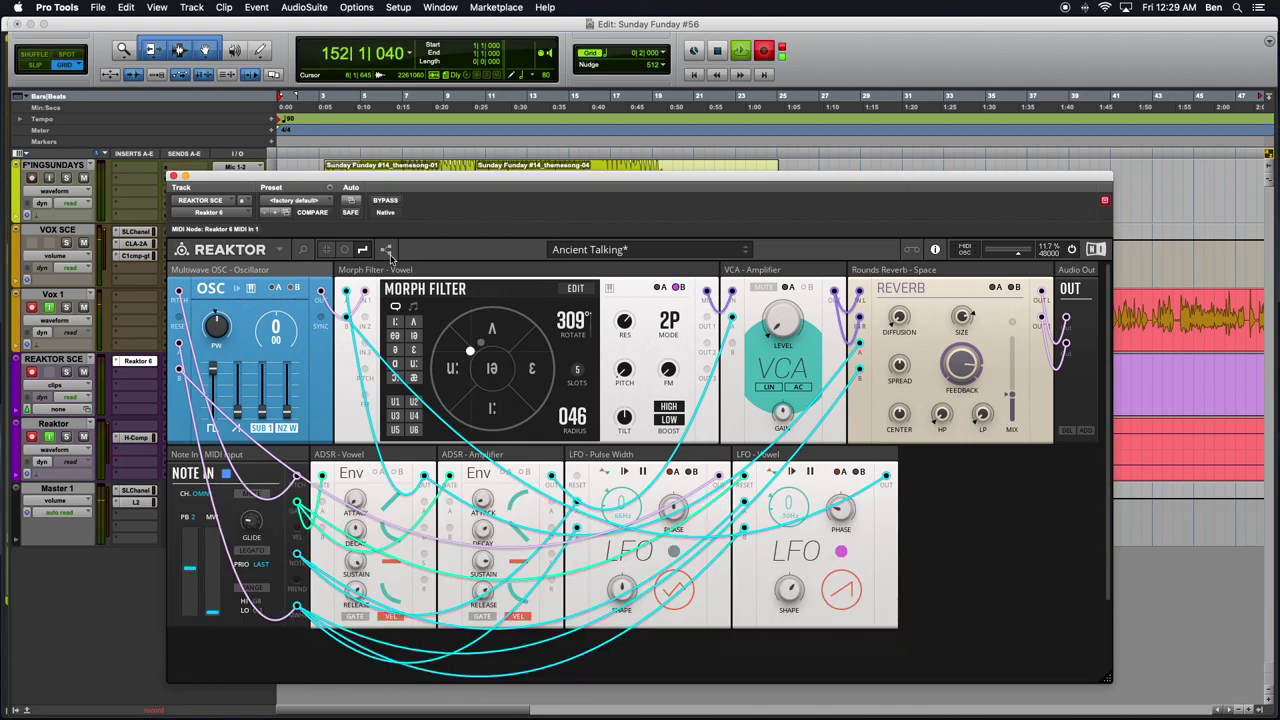
{"action": "mouse_move", "coordinate": [481, 386]}
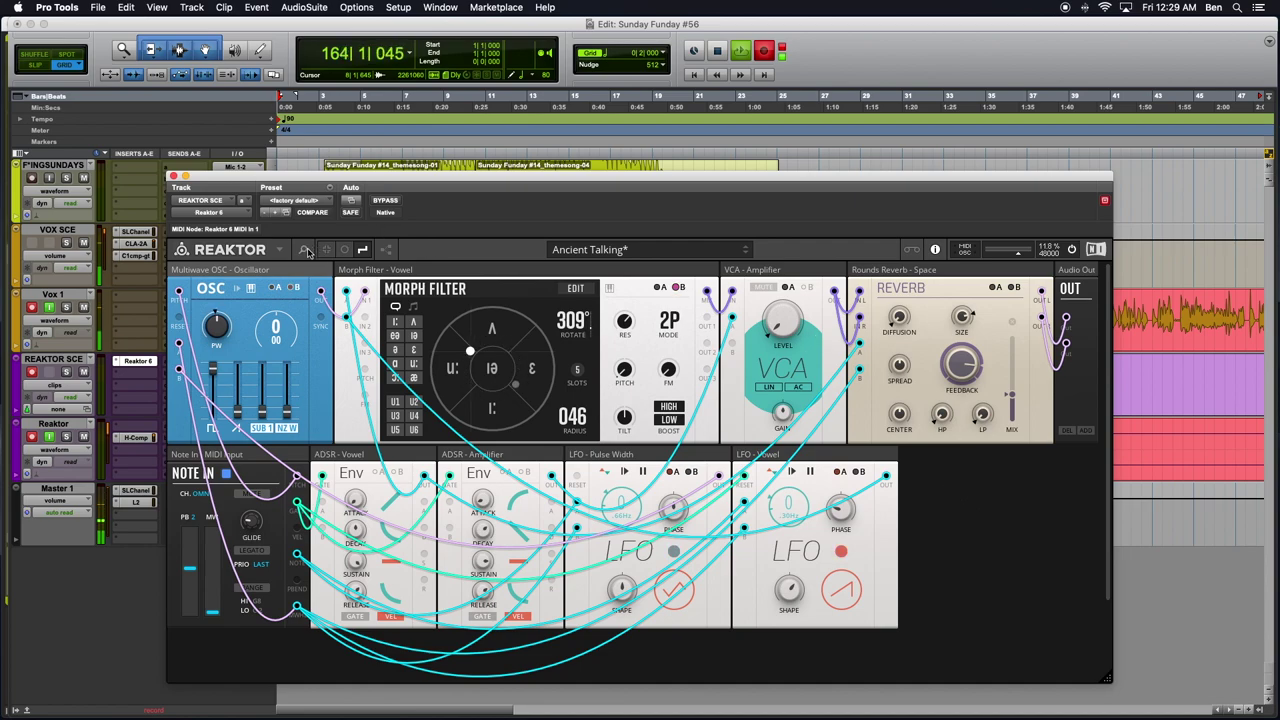
Step: Look through the Boutique, Driver, Modern and Rounds folders of Blocks Primes in the browser's library, and hide the side pane
{"action": "left_click", "coordinate": [304, 252]}
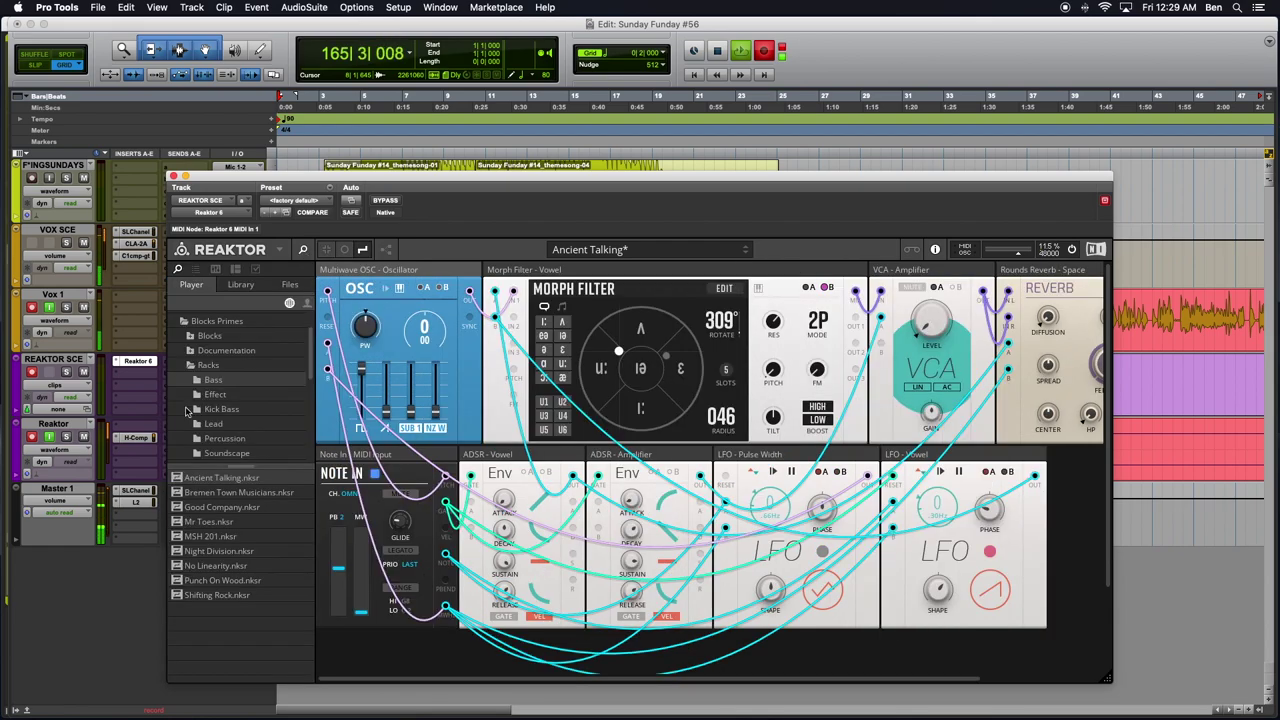
{"action": "left_click", "coordinate": [191, 365]}
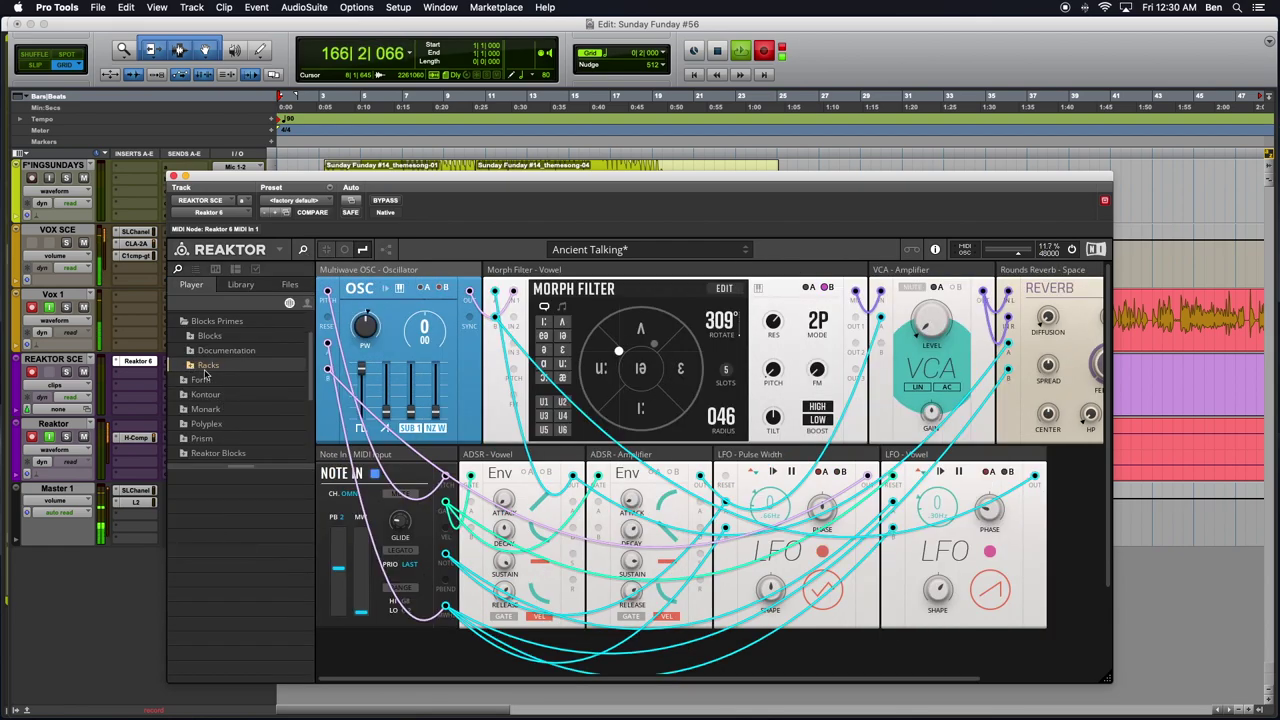
{"action": "left_click", "coordinate": [243, 287]}
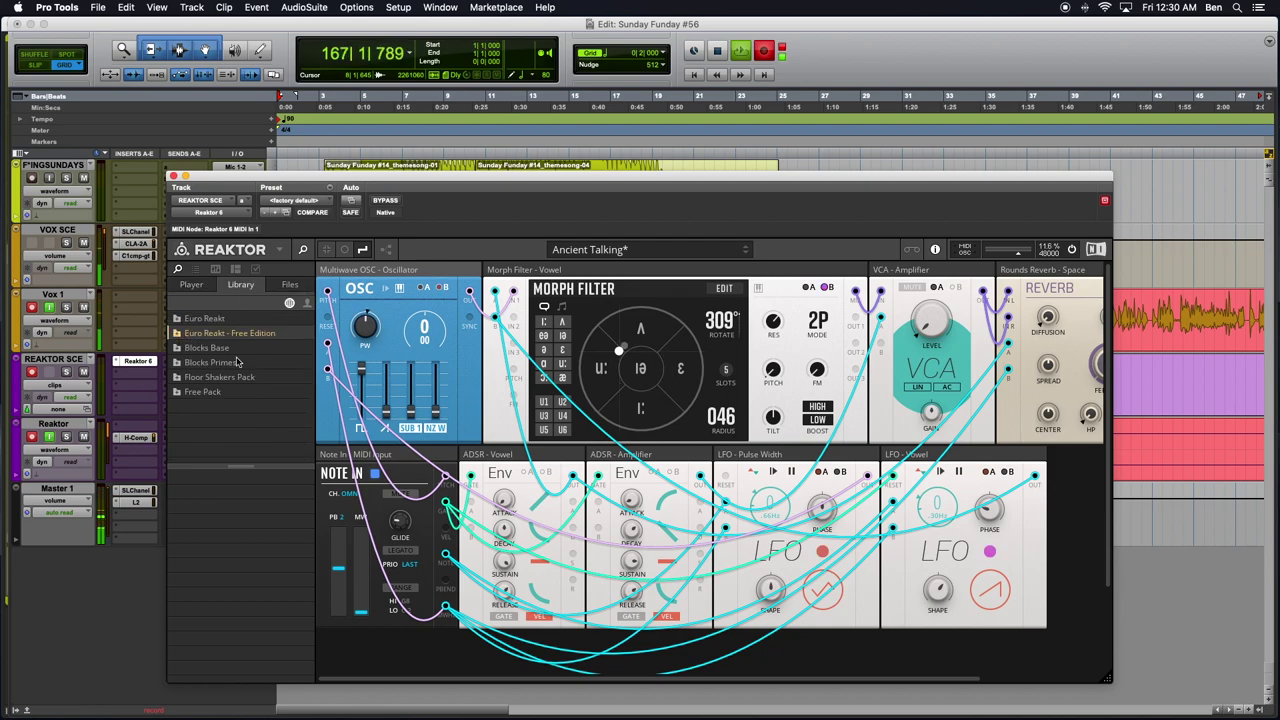
{"action": "left_click", "coordinate": [178, 364]}
{"action": "scroll", "coordinate": [209, 360], "scroll_direction": "down", "scroll_amount": 1}
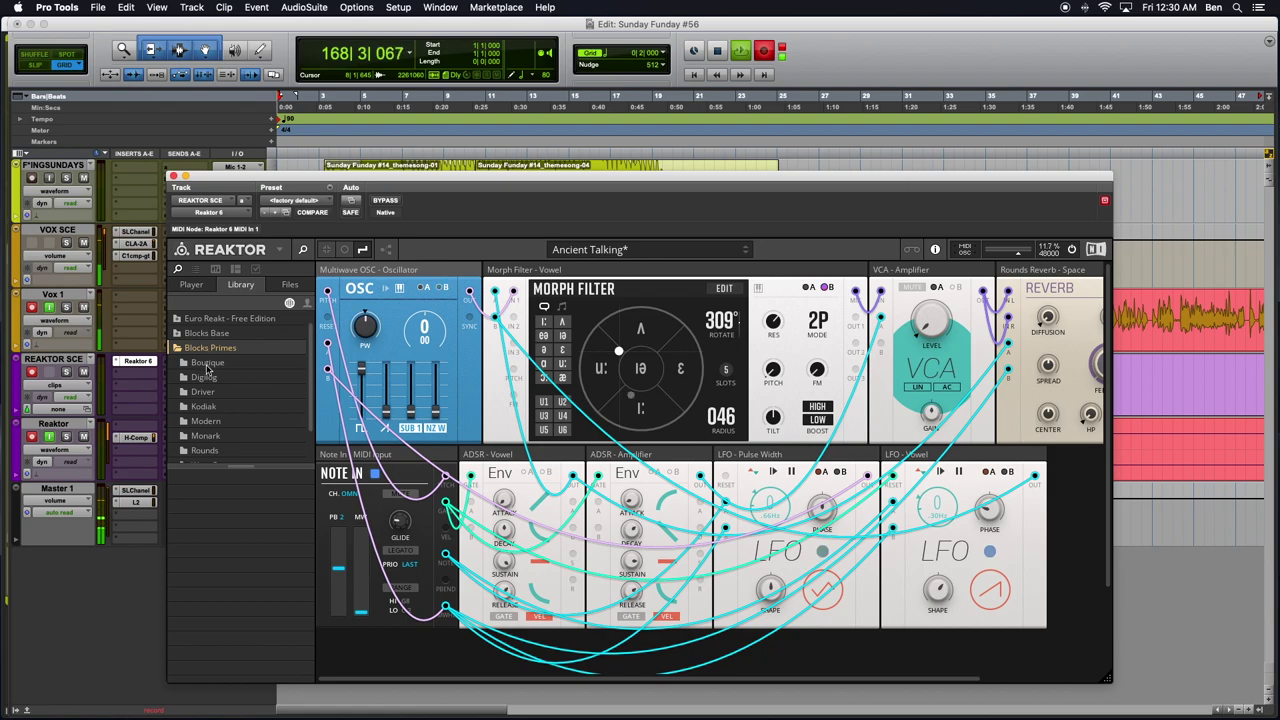
{"action": "left_click", "coordinate": [209, 363]}
{"action": "left_click", "coordinate": [212, 396]}
{"action": "left_click", "coordinate": [220, 426]}
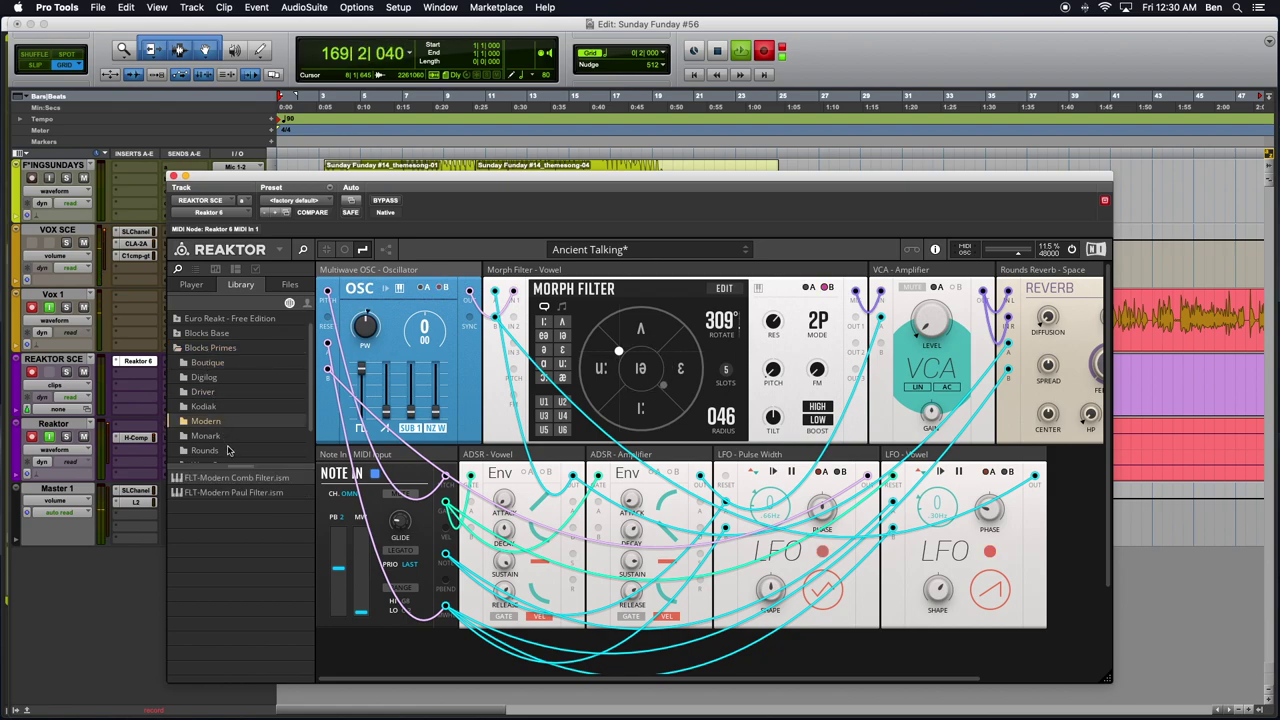
{"action": "left_click", "coordinate": [229, 449]}
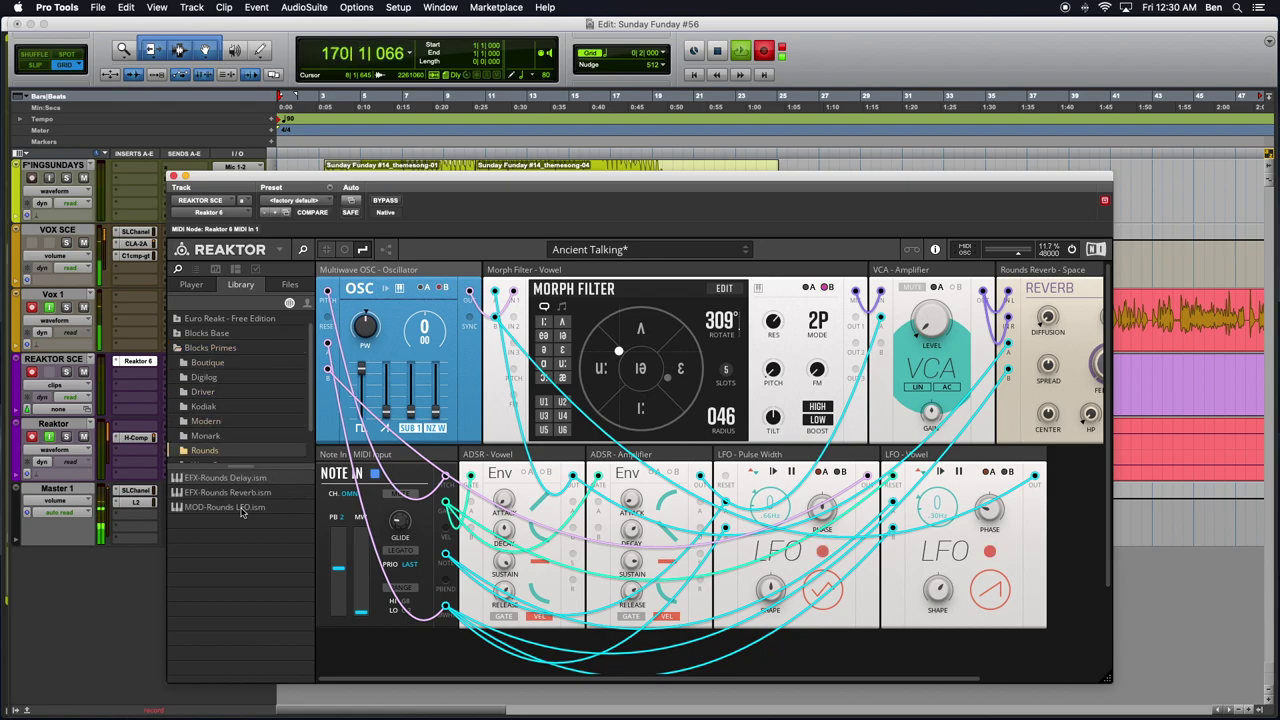
{"action": "left_click", "coordinate": [327, 249]}
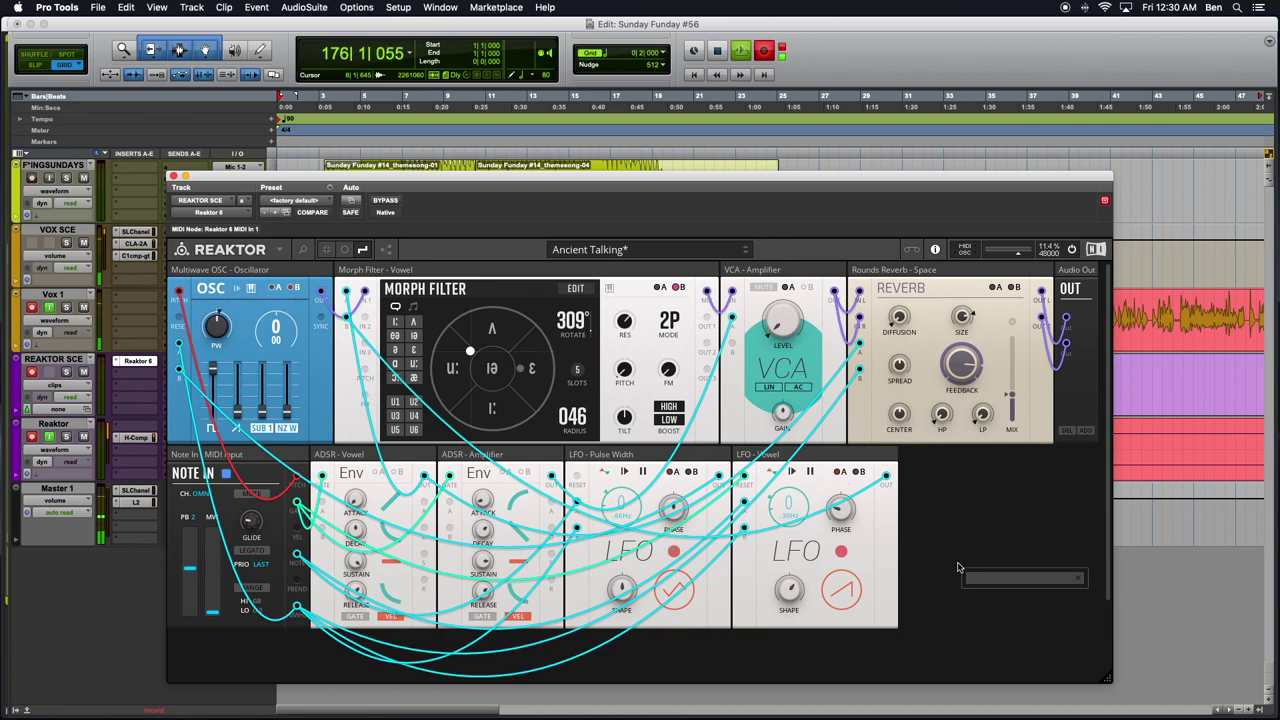
Step: Search the blocks for OSC, add a Rungler Oscillator after the Vowel LFO, and delete it from the rack
{"action": "type", "text": "OSC"}
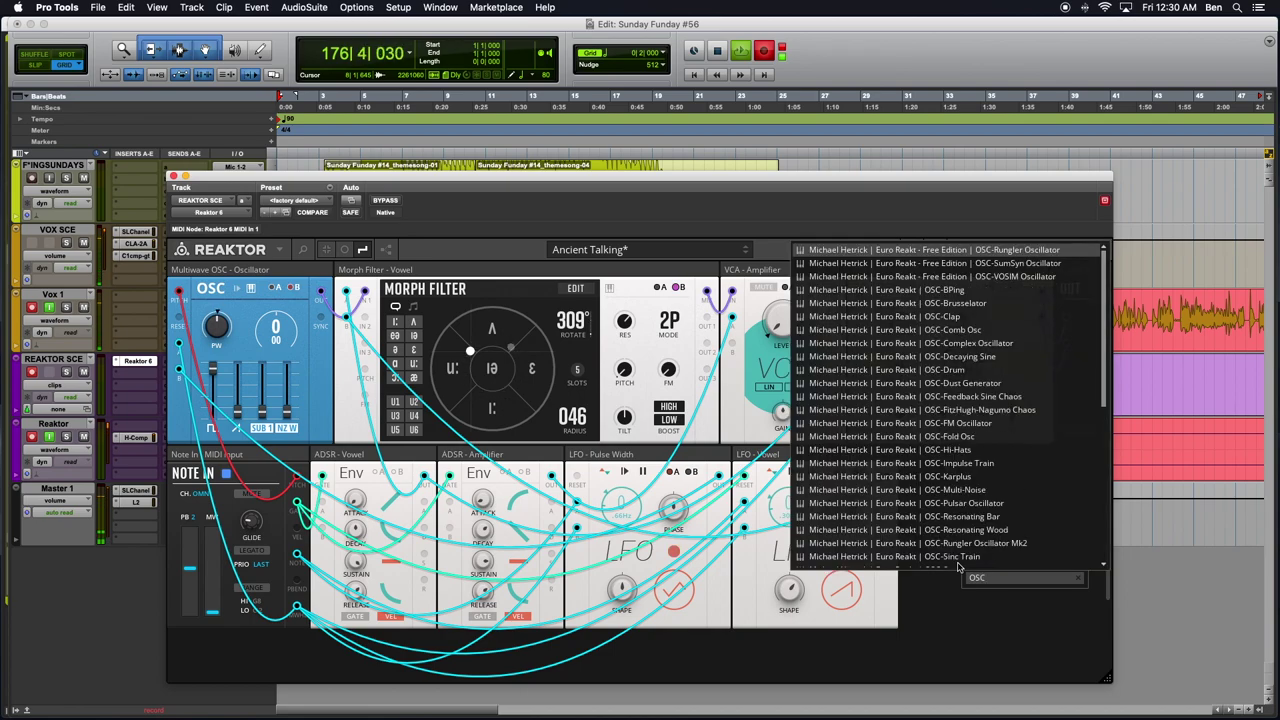
{"action": "left_click", "coordinate": [936, 543]}
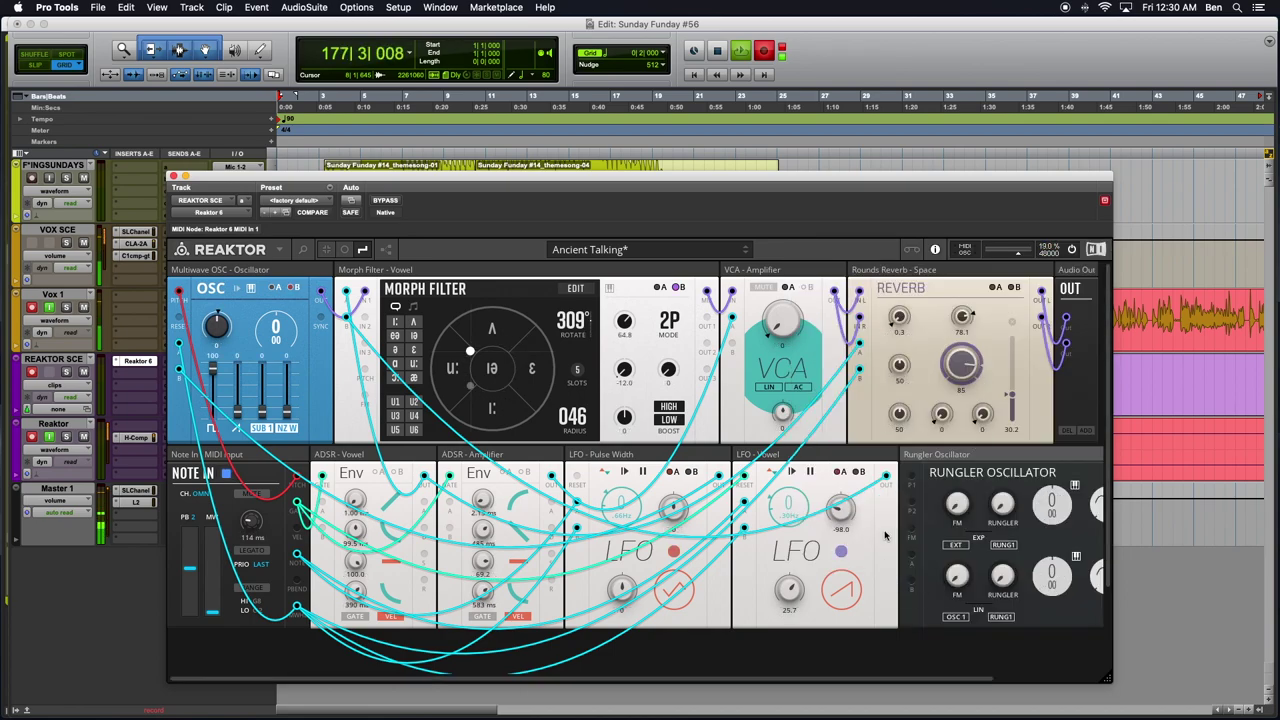
{"action": "scroll", "coordinate": [910, 514], "scroll_direction": "right", "scroll_amount": 3}
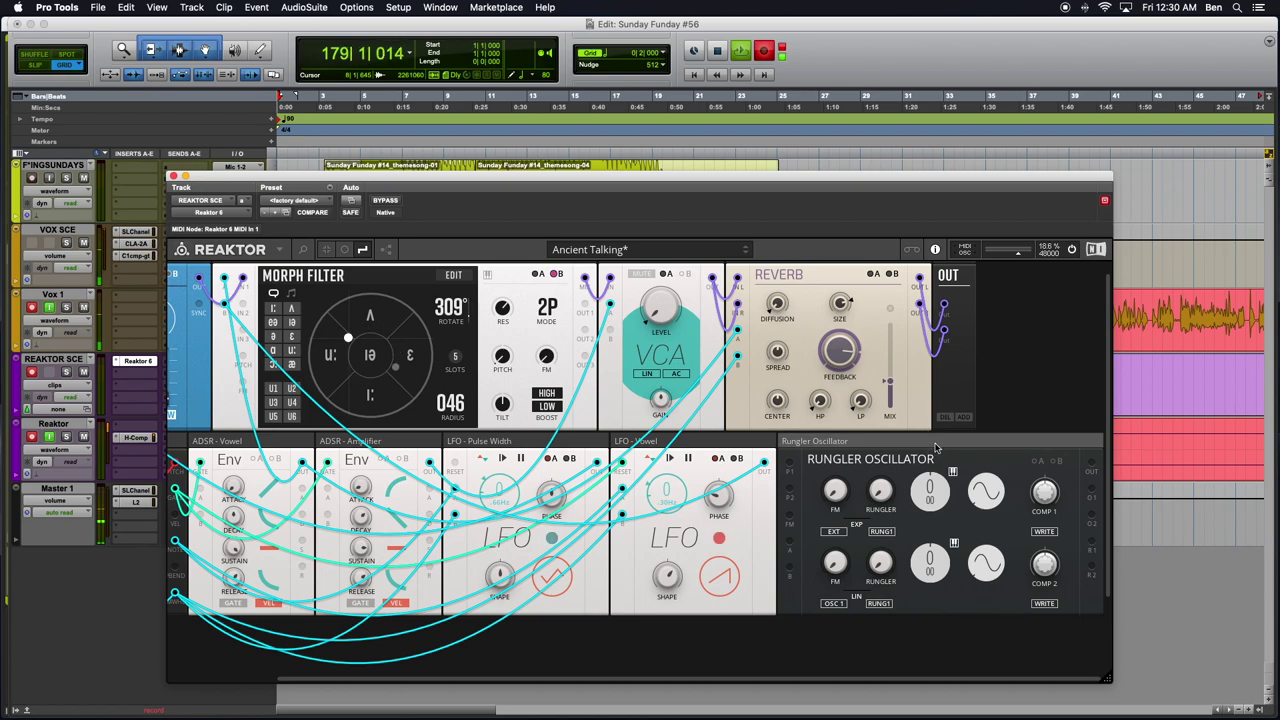
{"action": "right_click", "coordinate": [936, 447]}
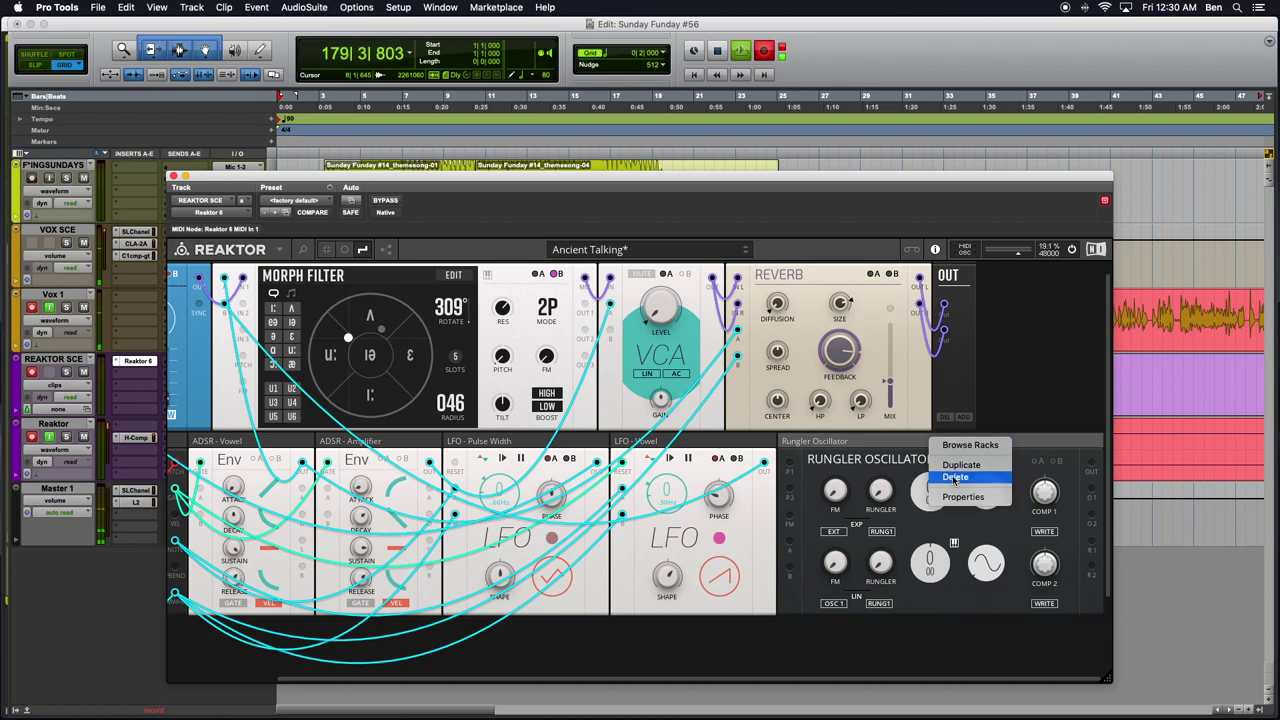
{"action": "left_click", "coordinate": [945, 465]}
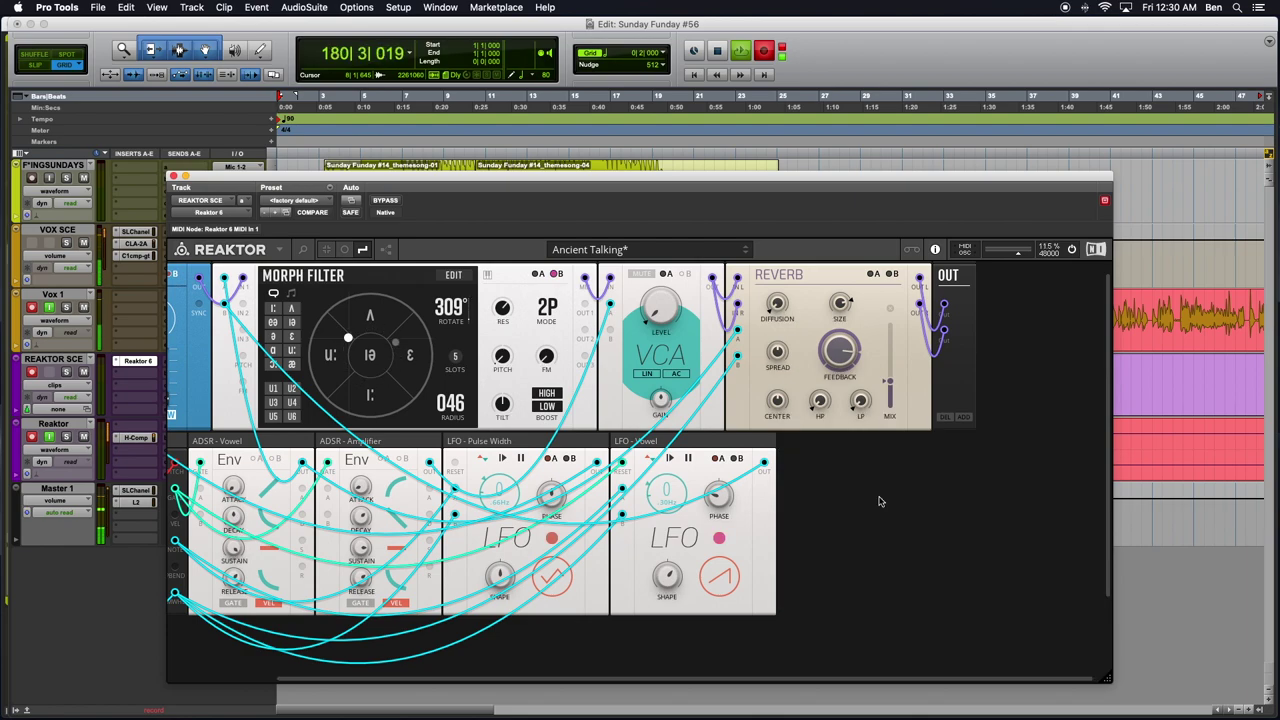
Step: Search for OSC again from the empty rack area and look through the complete list of oscillator blocks
{"action": "double_click", "coordinate": [880, 501]}
{"action": "type", "text": "OSC"}
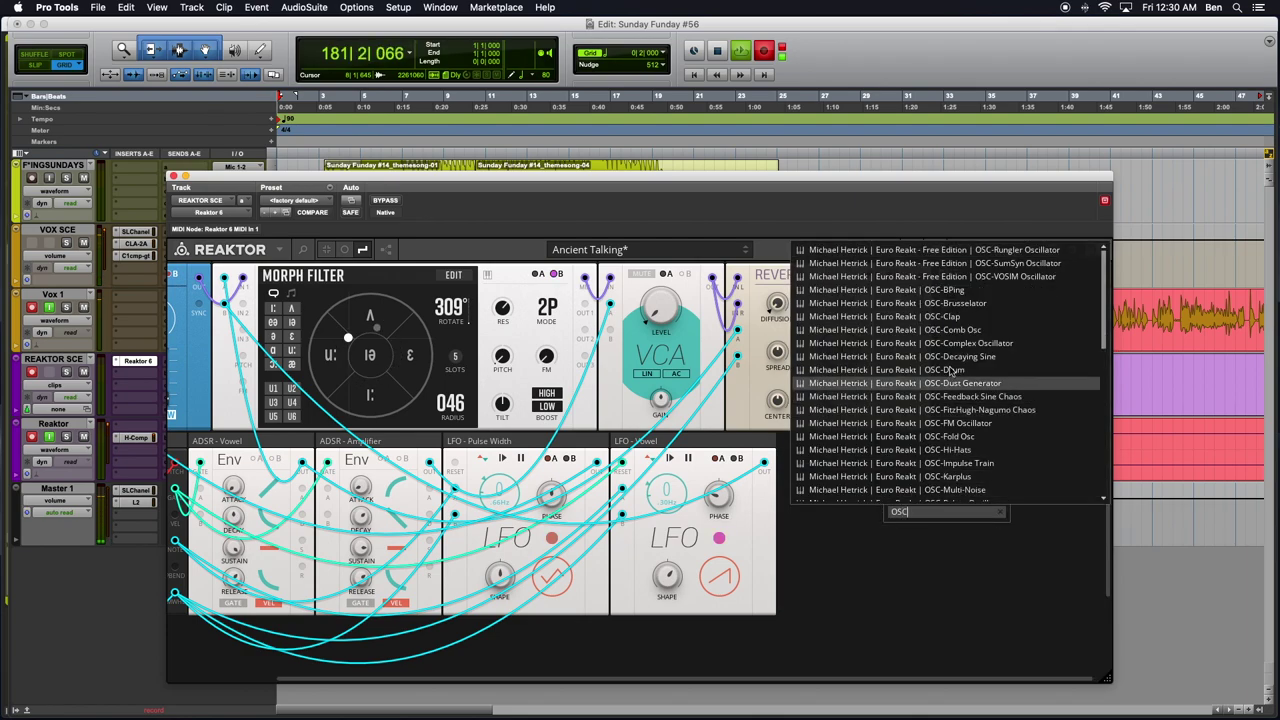
{"action": "scroll", "coordinate": [957, 352], "scroll_direction": "down", "scroll_amount": 5}
{"action": "scroll", "coordinate": [957, 352], "scroll_direction": "down", "scroll_amount": 6}
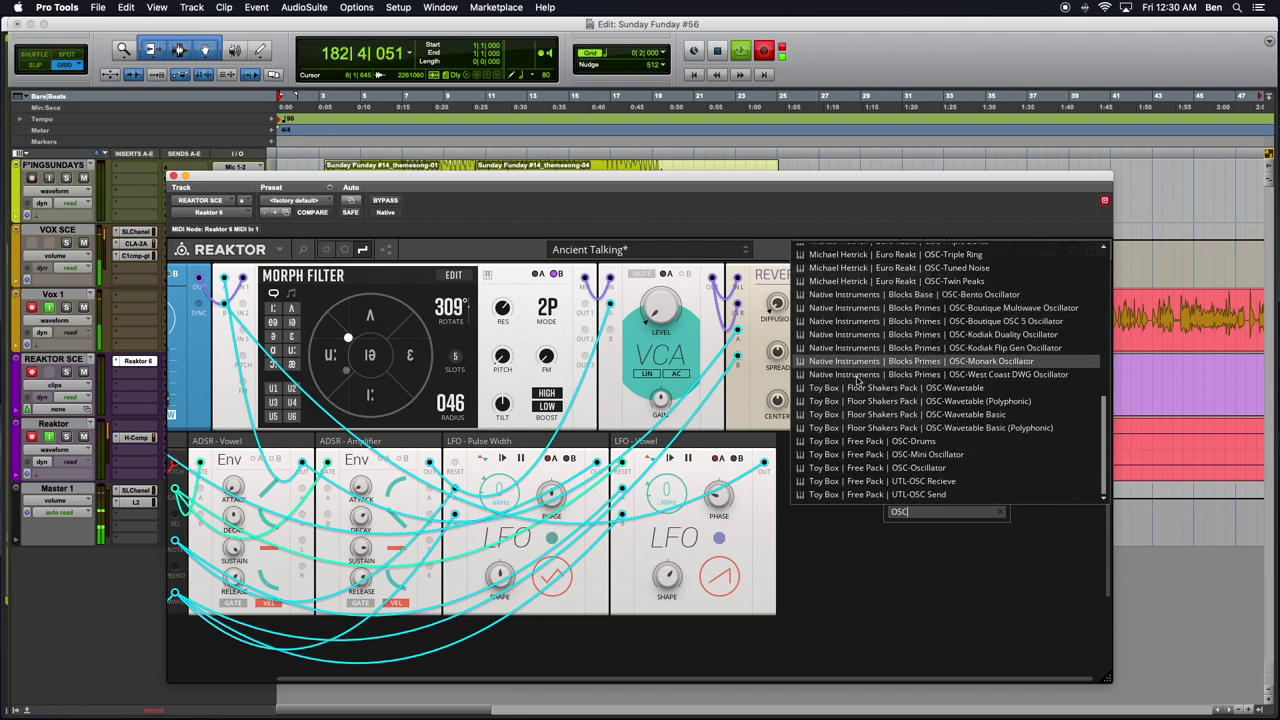
{"action": "scroll", "coordinate": [885, 345], "scroll_direction": "up", "scroll_amount": 10}
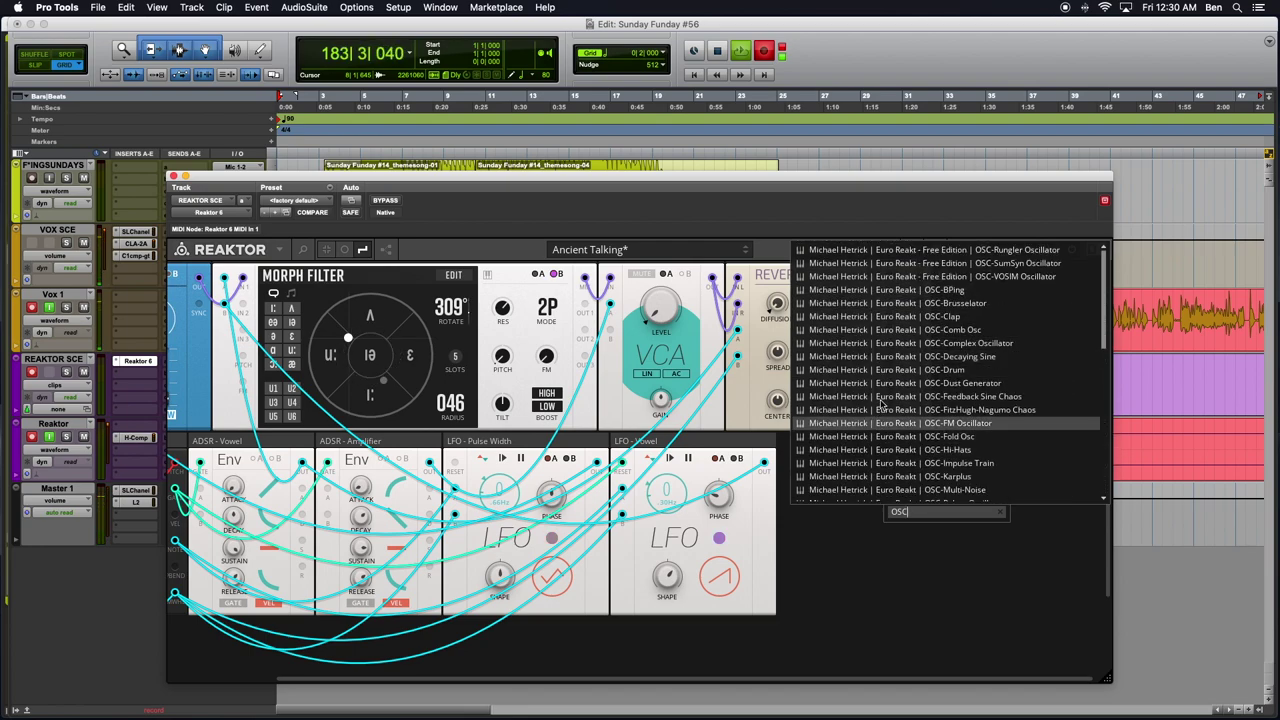
{"action": "scroll", "coordinate": [884, 405], "scroll_direction": "down", "scroll_amount": 10}
{"action": "scroll", "coordinate": [895, 376], "scroll_direction": "up", "scroll_amount": 4}
{"action": "scroll", "coordinate": [895, 376], "scroll_direction": "down", "scroll_amount": 4}
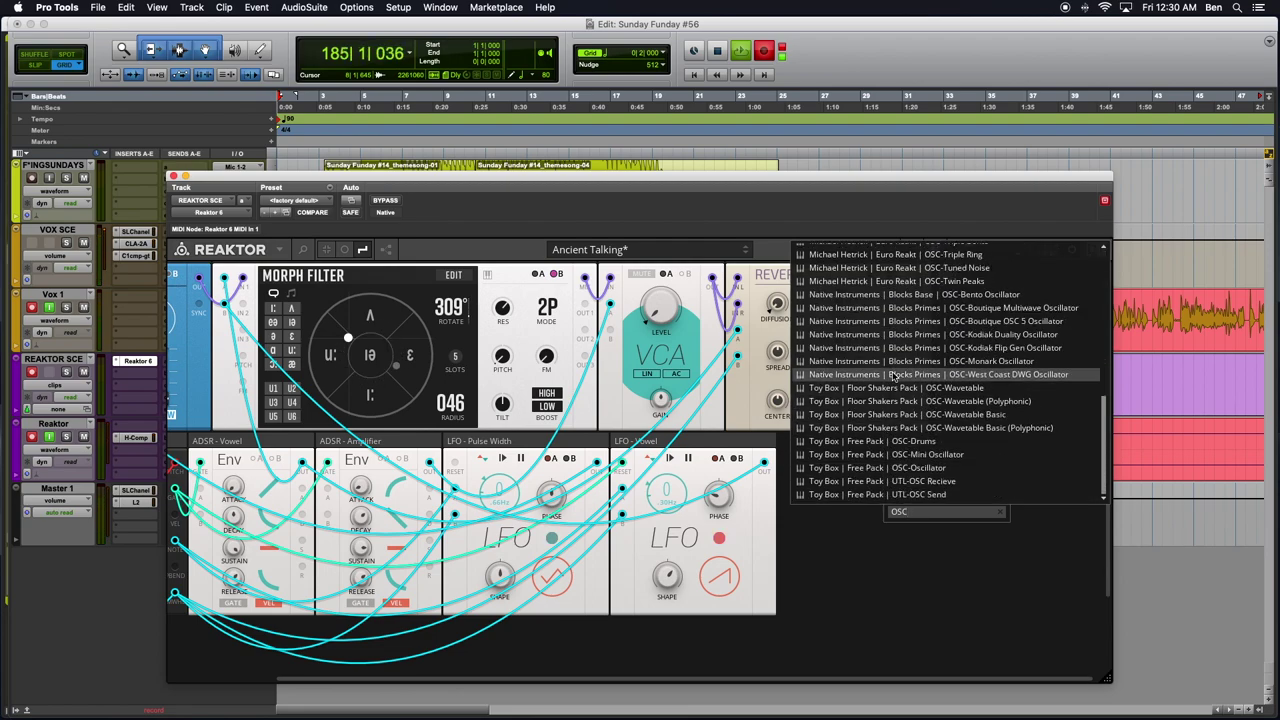
{"action": "scroll", "coordinate": [895, 376], "scroll_direction": "up", "scroll_amount": 6}
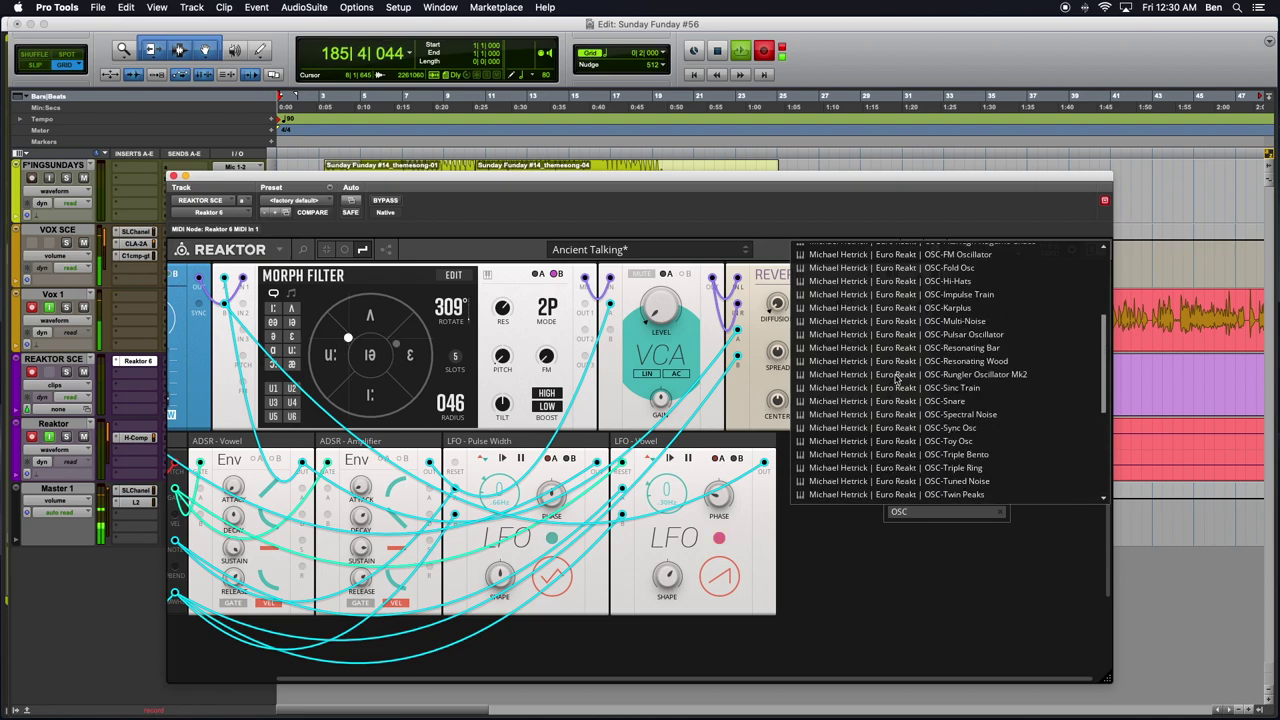
{"action": "scroll", "coordinate": [897, 378], "scroll_direction": "up", "scroll_amount": 5}
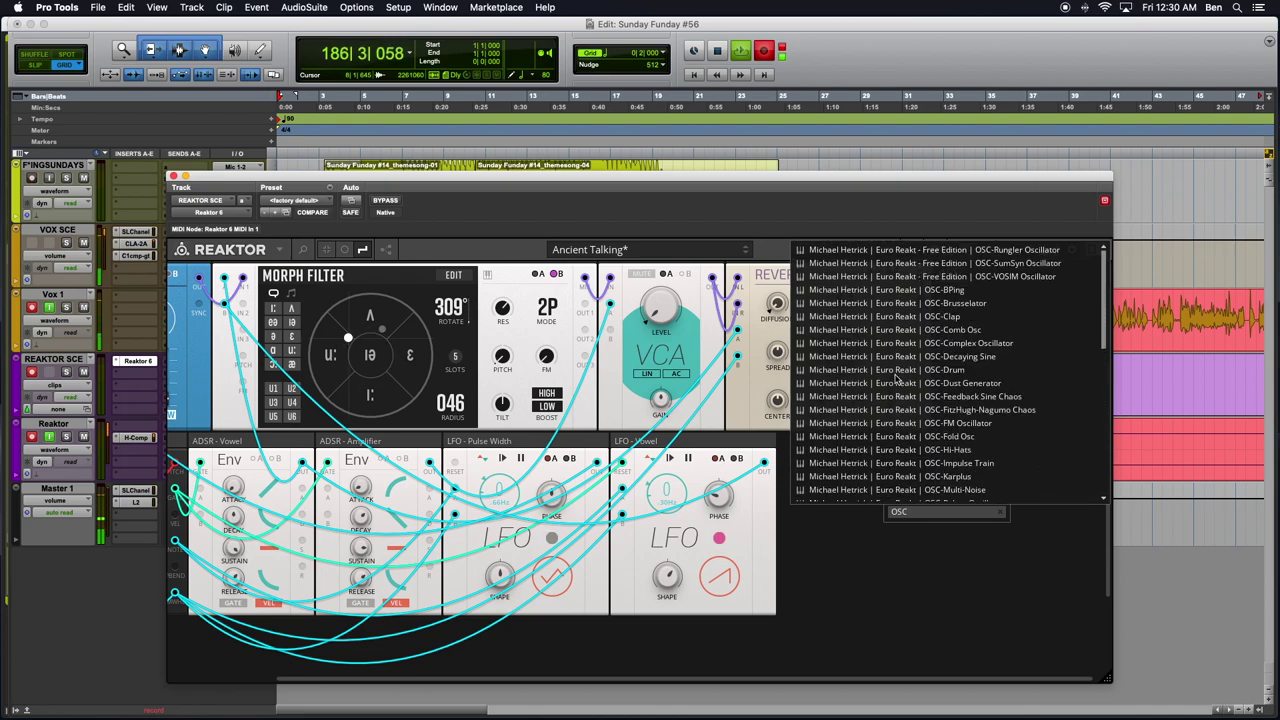
Step: Replace the block search with FILT to view the filter blocks, and clear the search text
{"action": "key", "text": "BackSpace"}
{"action": "key", "text": "BackSpace"}
{"action": "key", "text": "BackSpace"}
{"action": "type", "text": "FILT"}
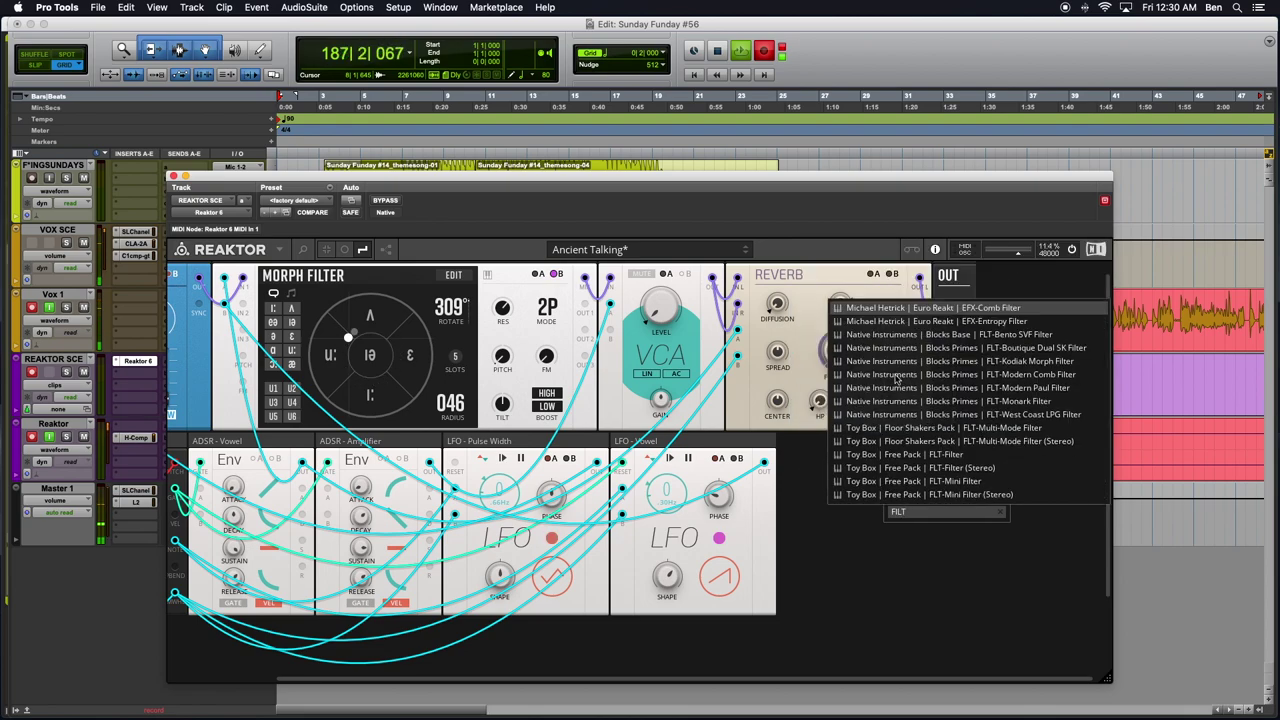
{"action": "key", "text": "BackSpace"}
{"action": "key", "text": "BackSpace"}
{"action": "key", "text": "BackSpace"}
{"action": "key", "text": "BackSpace"}
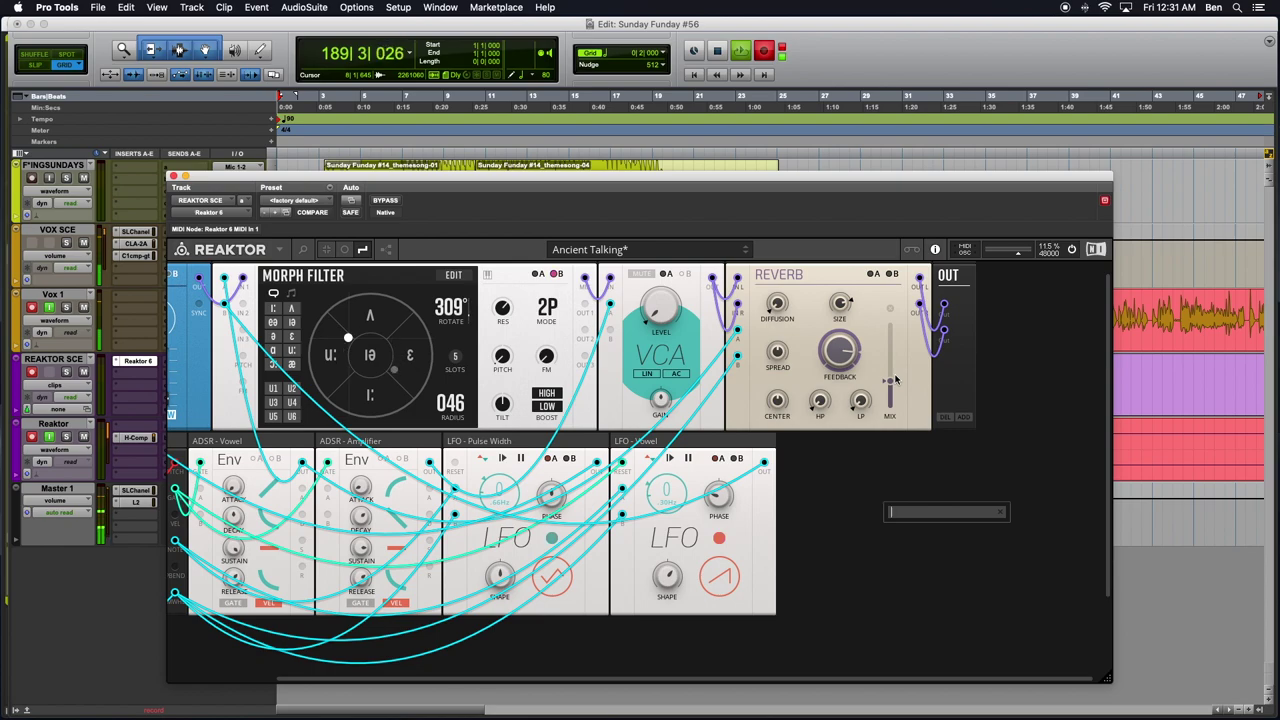
Step: Search for Clock Divider, add the Digilog Clock Divider block to the rack, and delete it
{"action": "type", "text": "Clock Divider"}
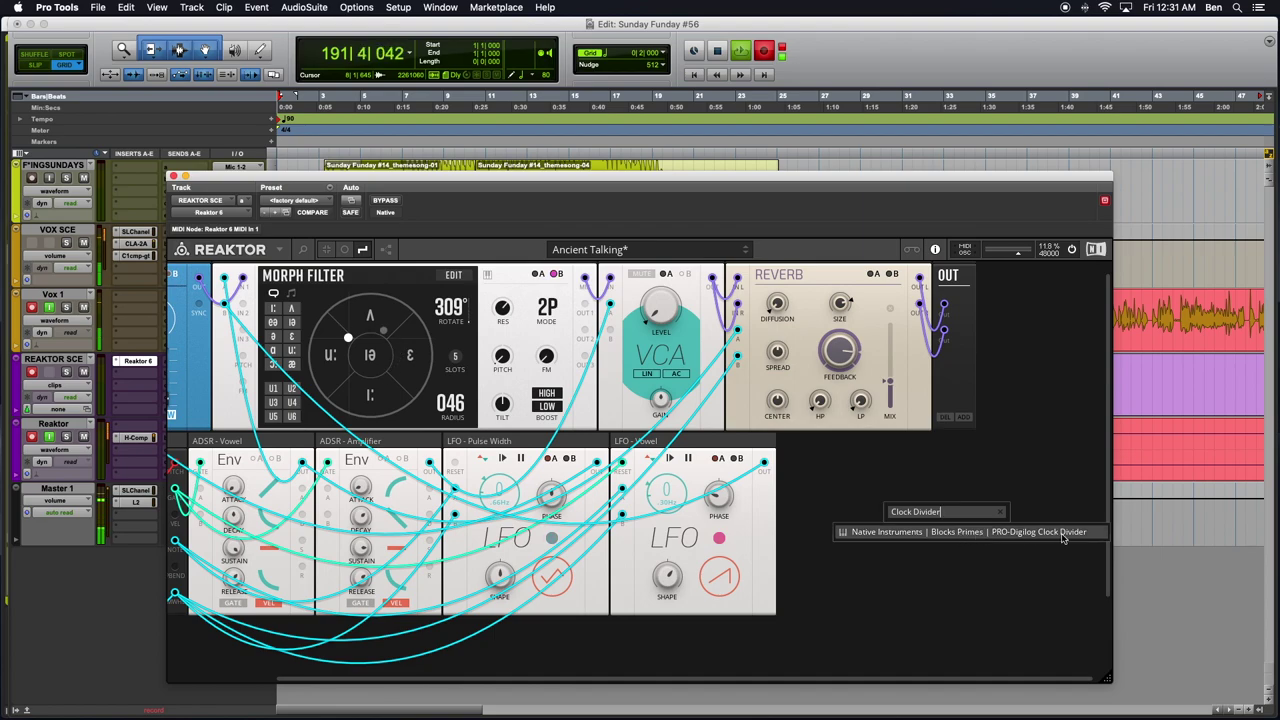
{"action": "left_click", "coordinate": [1062, 537]}
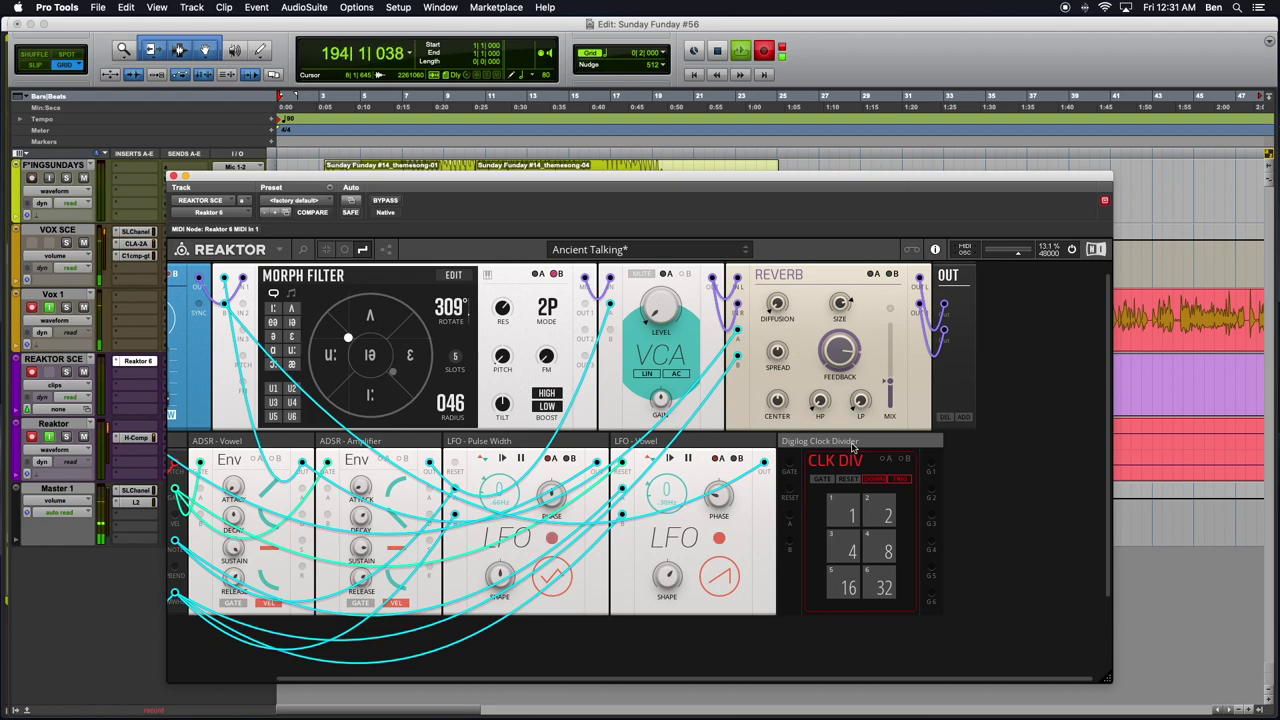
{"action": "scroll", "coordinate": [985, 535], "scroll_direction": "left", "scroll_amount": 3}
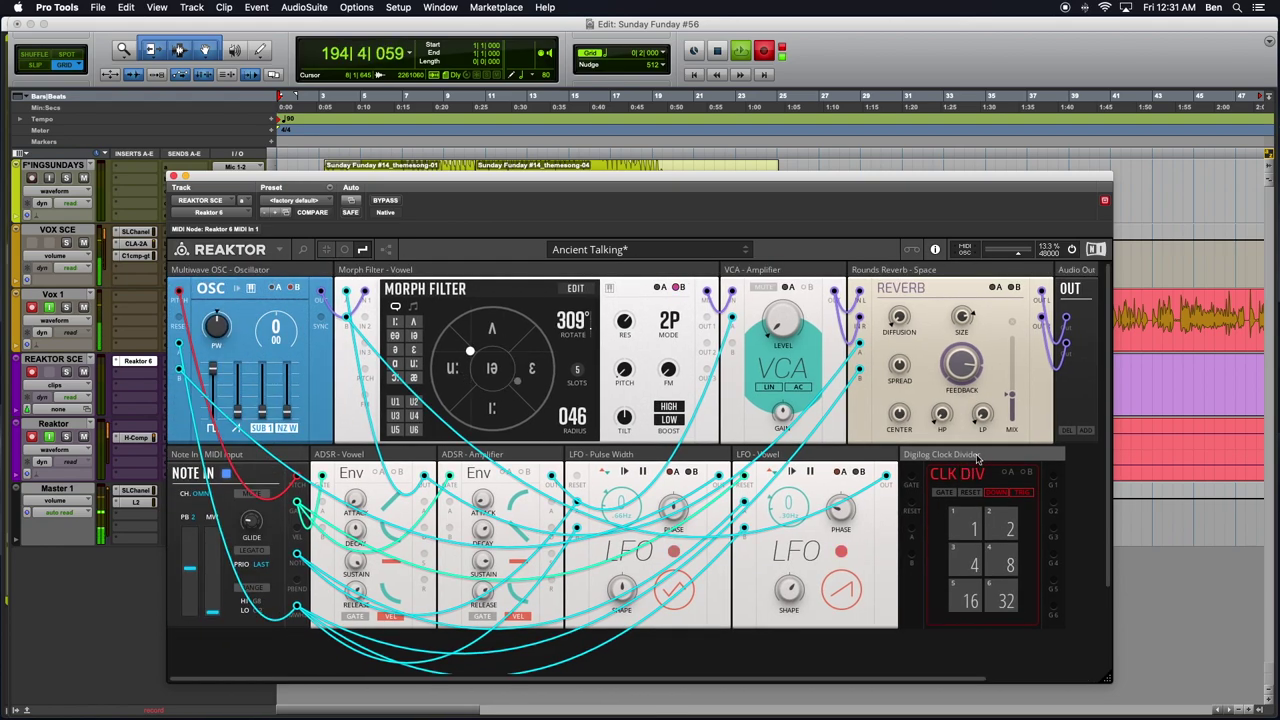
{"action": "left_click", "coordinate": [978, 458]}
{"action": "key", "text": "Delete"}
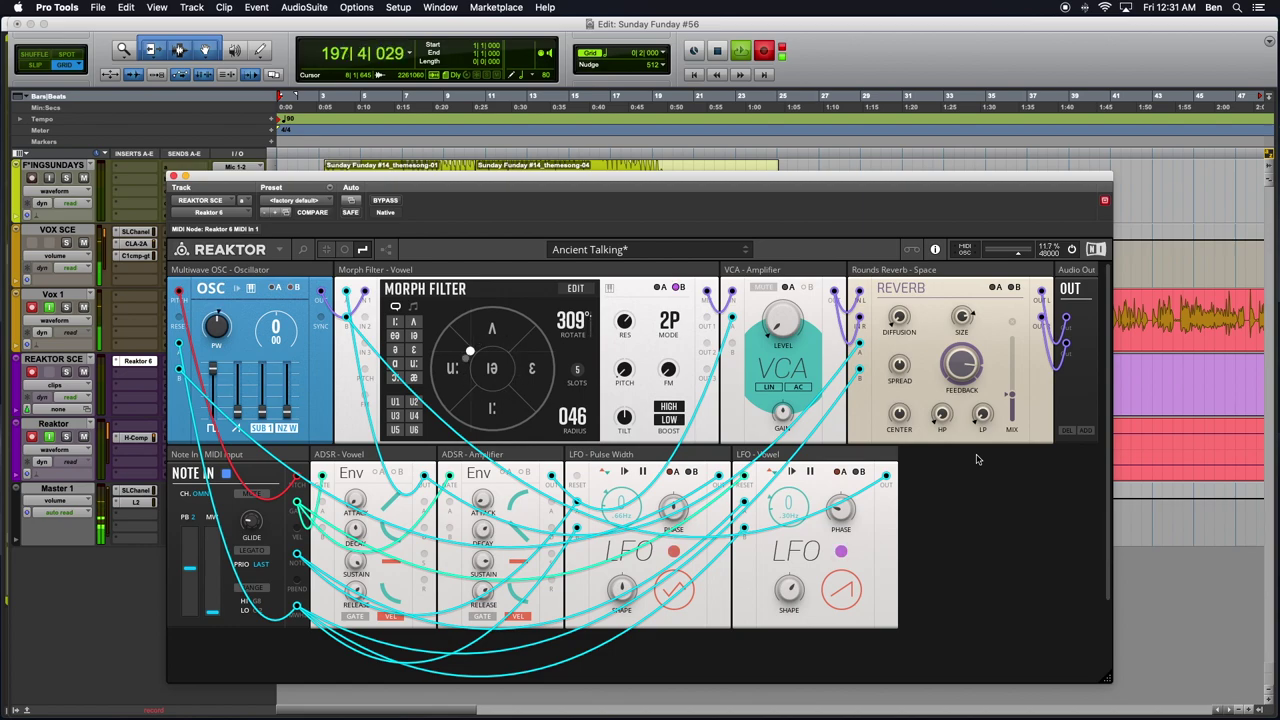
Step: Search the blocks for FLT and for Filter, and add the Blocks Primes Modern Paul Filter to the rack
{"action": "double_click", "coordinate": [978, 458]}
{"action": "type", "text": "FLT"}
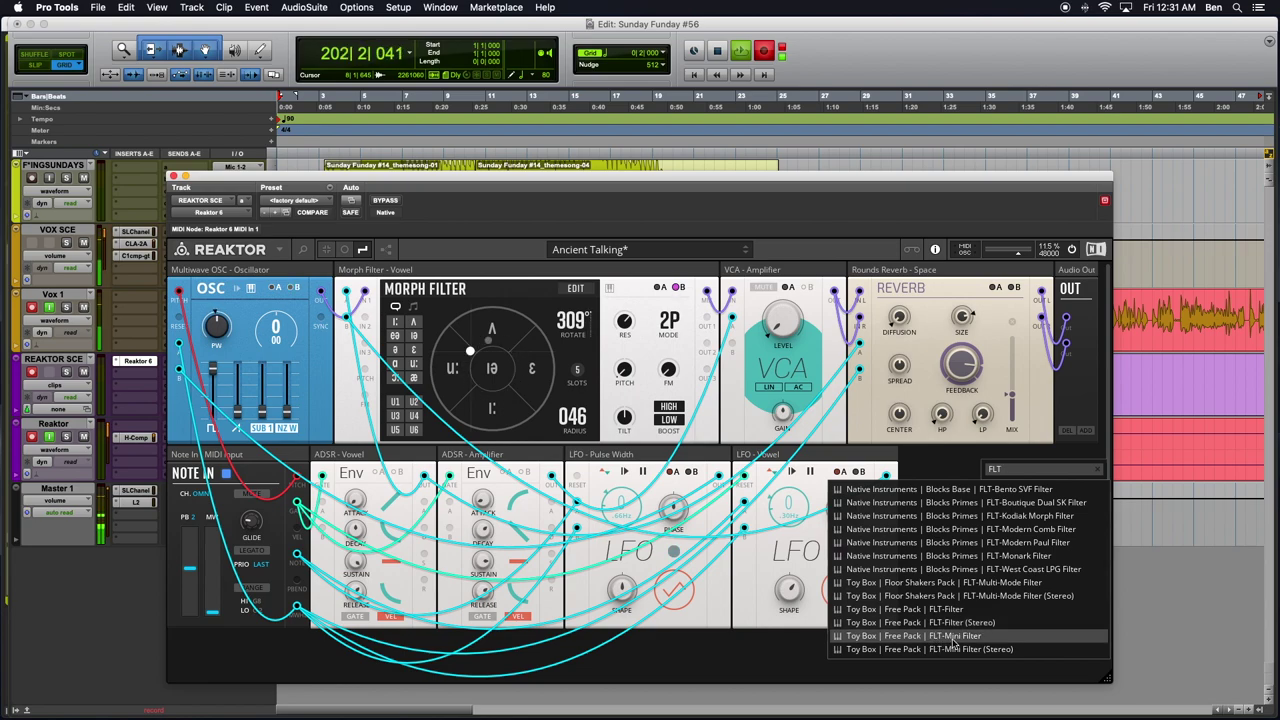
{"action": "key", "text": "BackSpace"}
{"action": "key", "text": "BackSpace"}
{"action": "key", "text": "BackSpace"}
{"action": "type", "text": "Filter"}
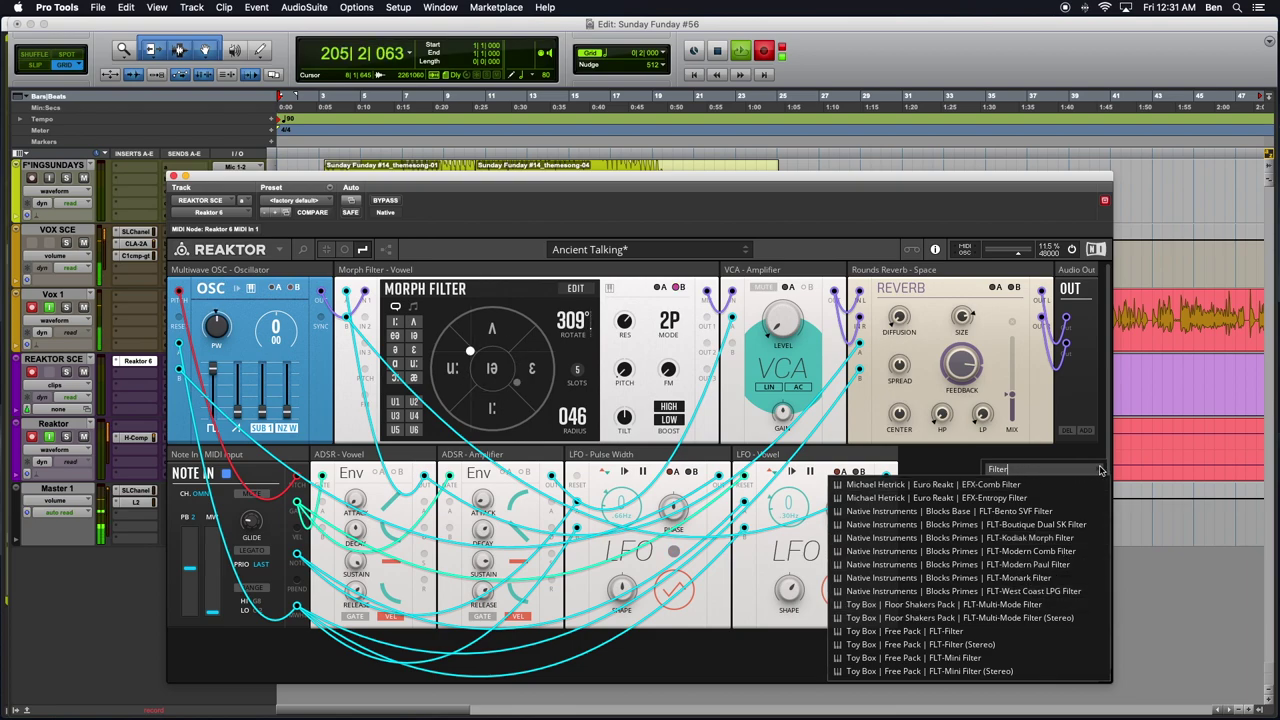
{"action": "left_click", "coordinate": [1000, 566]}
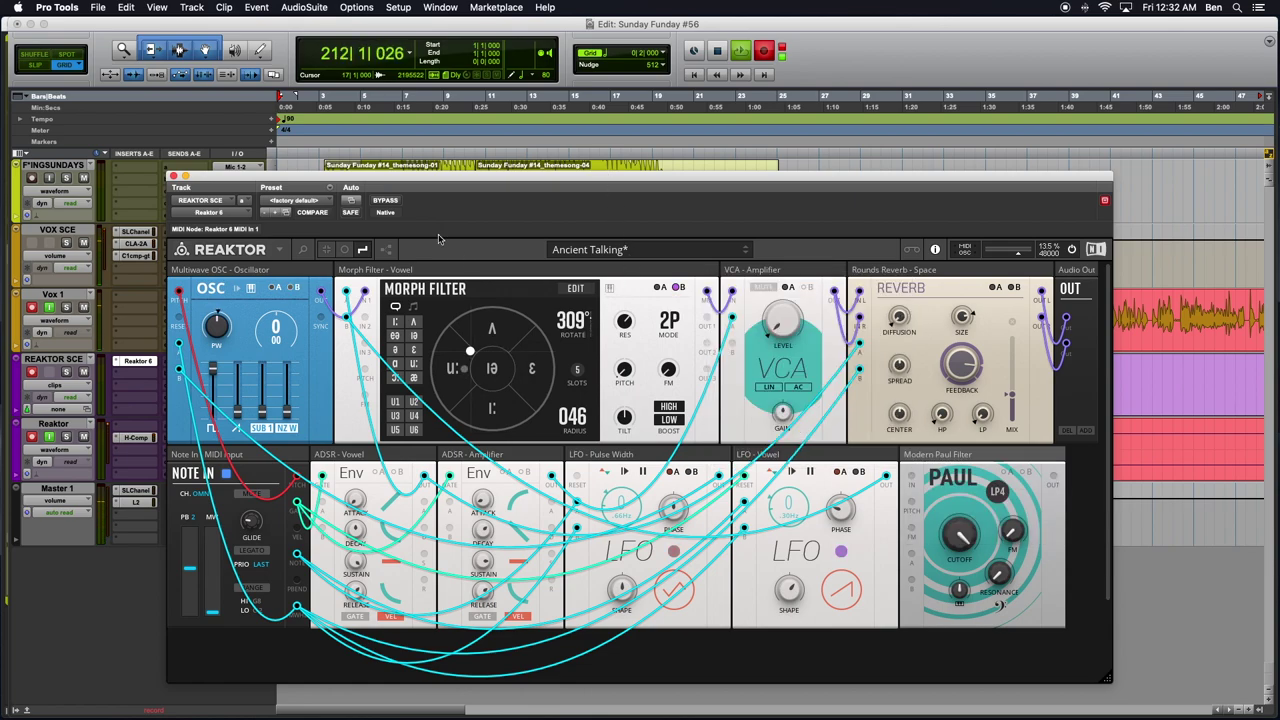
Step: Show the browser side pane and view the Bass racks of the Native Instruments Blocks Primes player content
{"action": "left_click", "coordinate": [303, 251]}
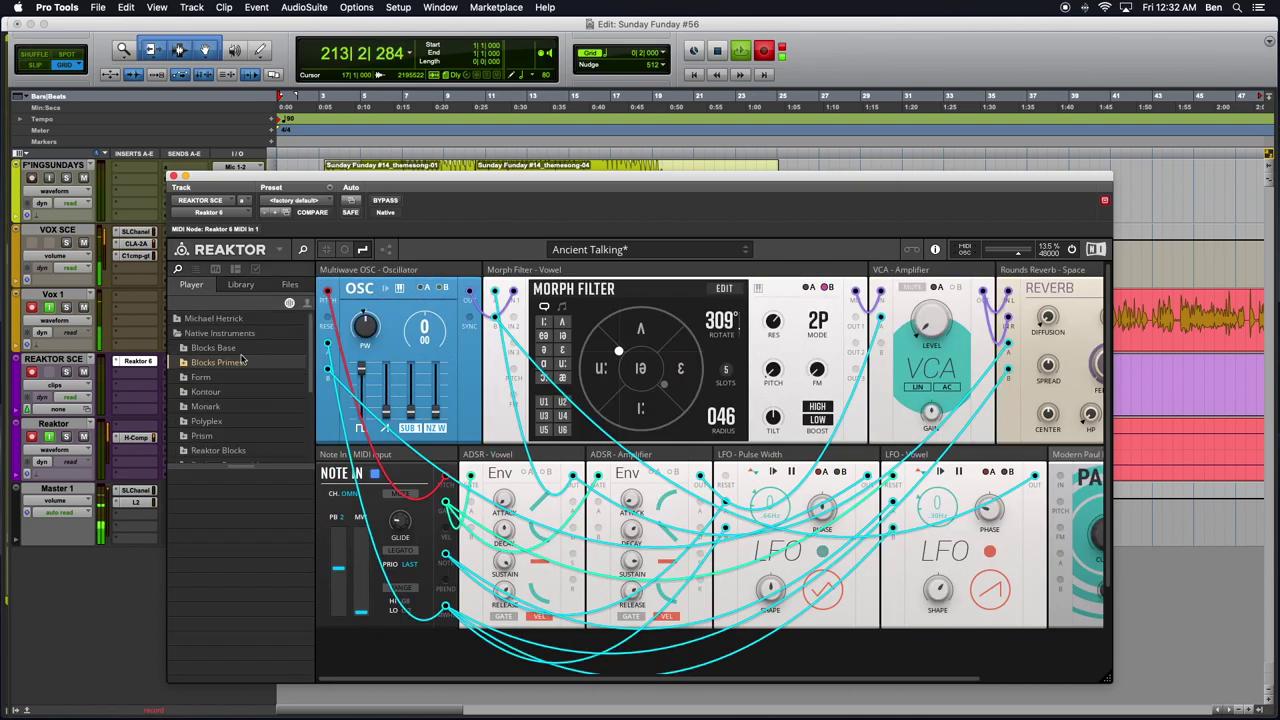
{"action": "left_click", "coordinate": [185, 364]}
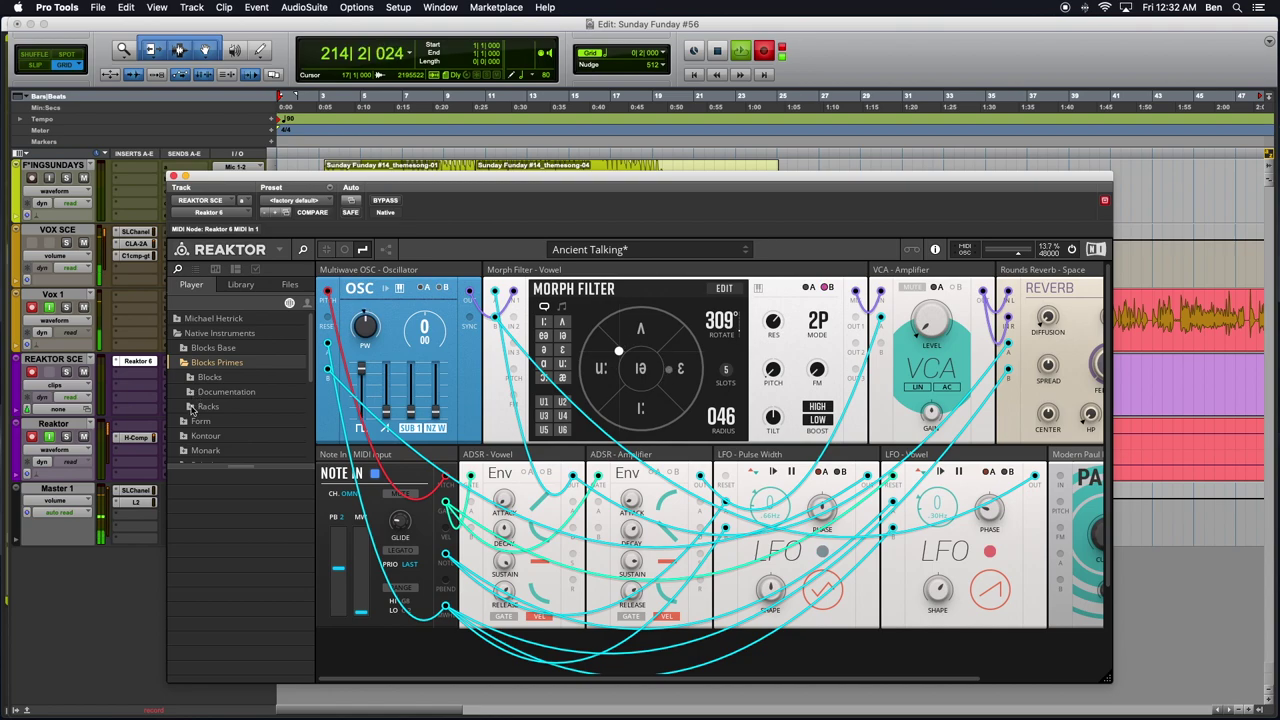
{"action": "left_click", "coordinate": [192, 407]}
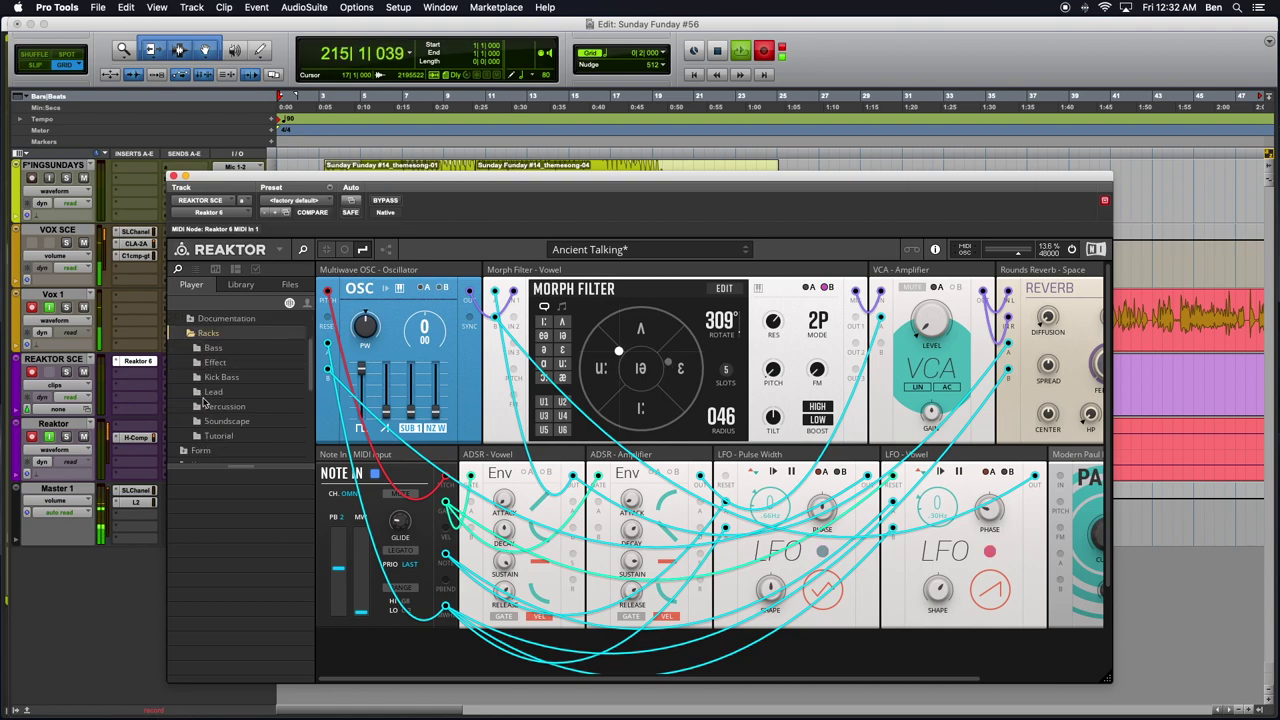
{"action": "left_click", "coordinate": [216, 348]}
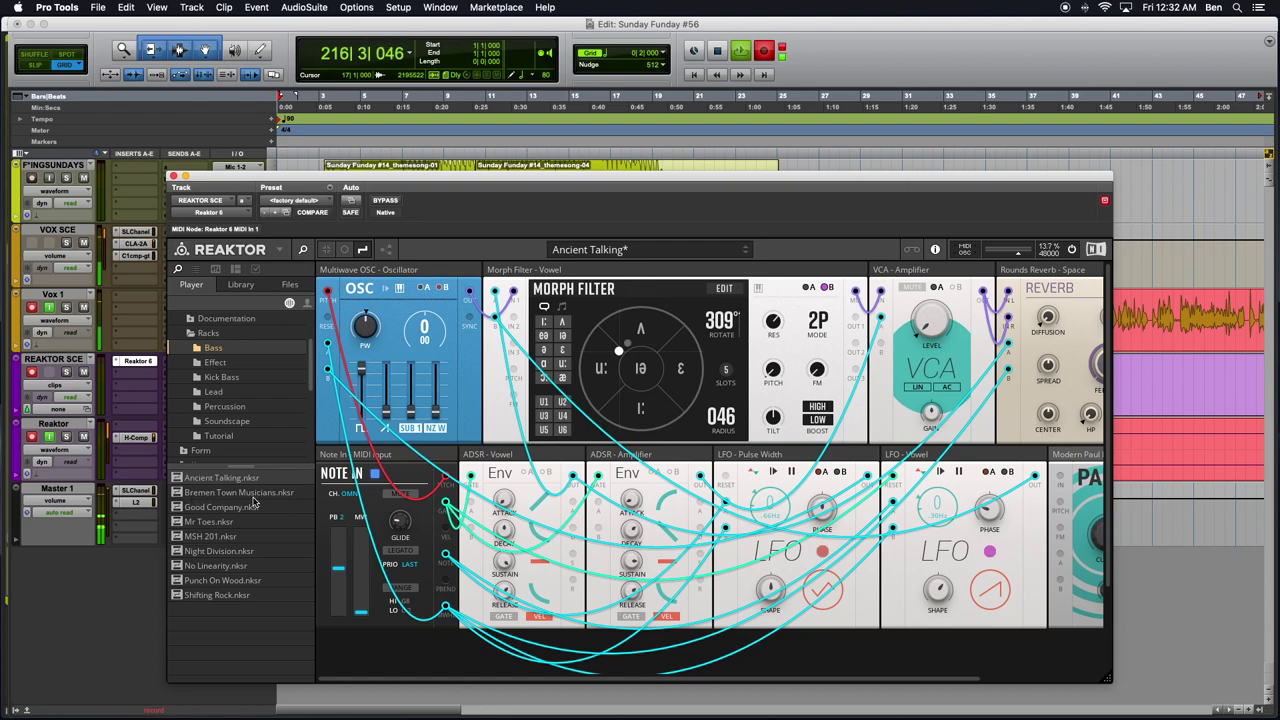
Step: Hide the browser side pane and load the Bremen Town Musicians rack without saving changes to Ancient Talking
{"action": "left_click", "coordinate": [302, 249]}
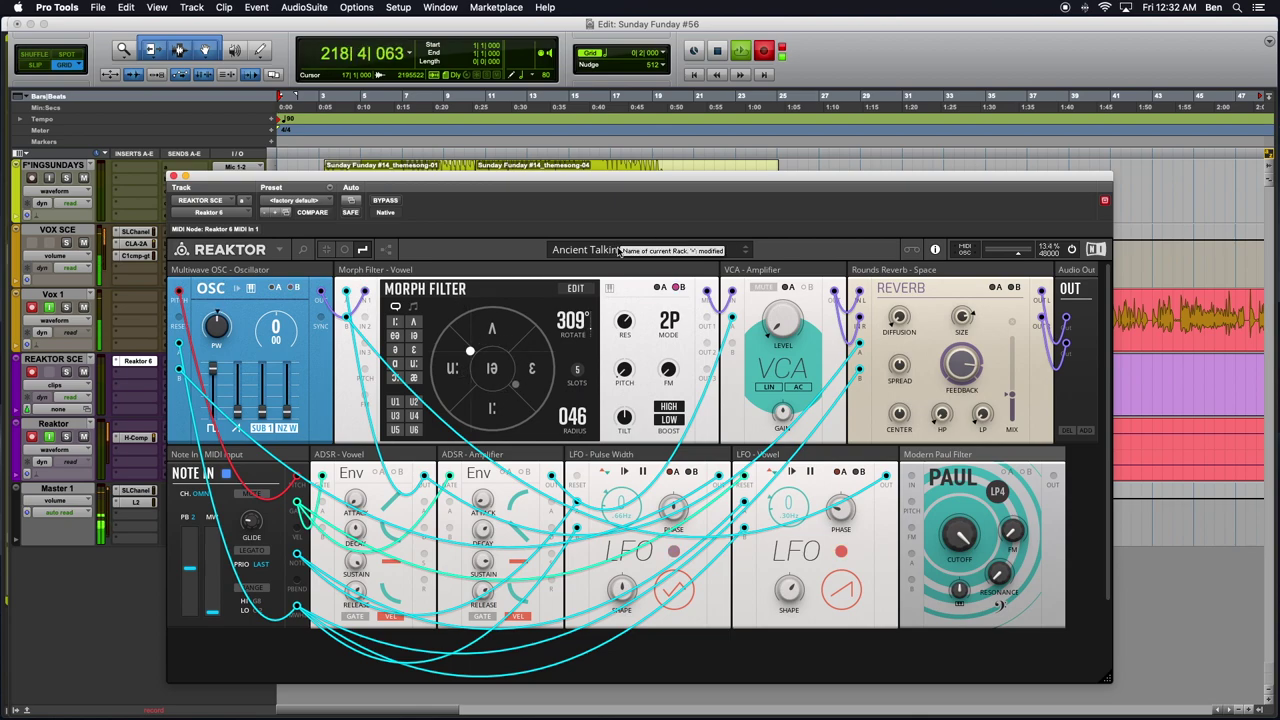
{"action": "left_click", "coordinate": [742, 250]}
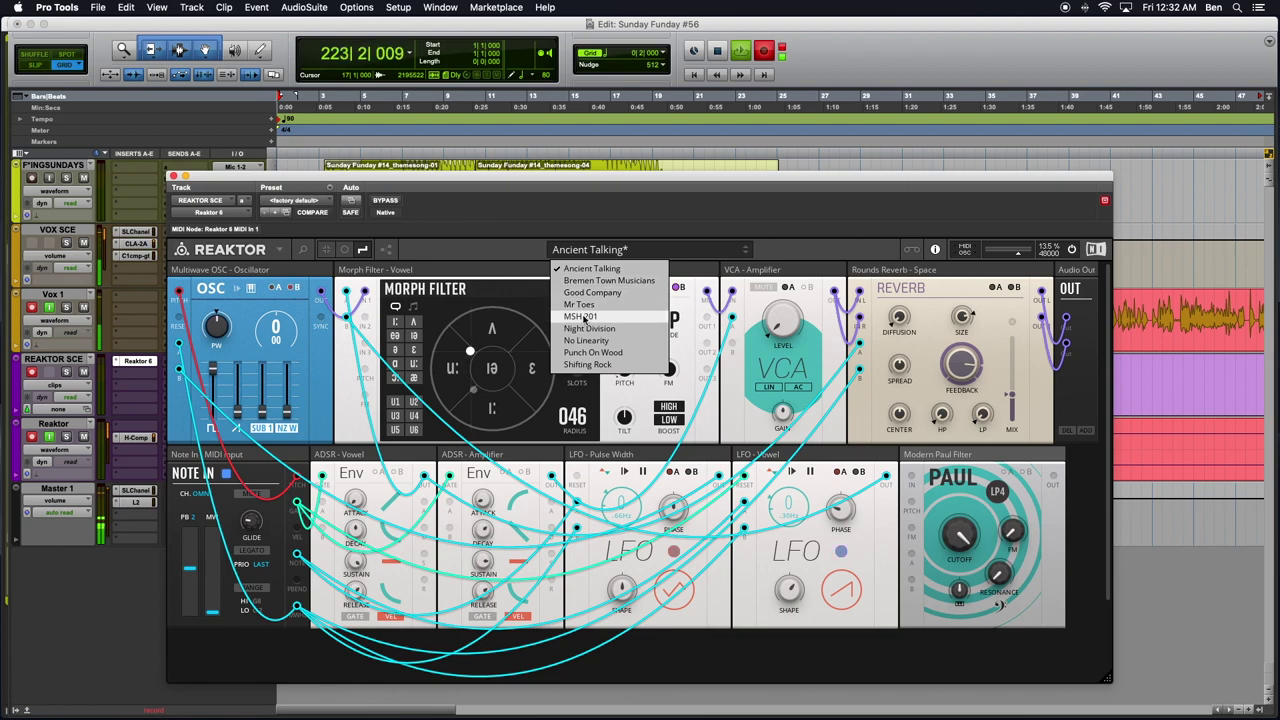
{"action": "left_click", "coordinate": [606, 284]}
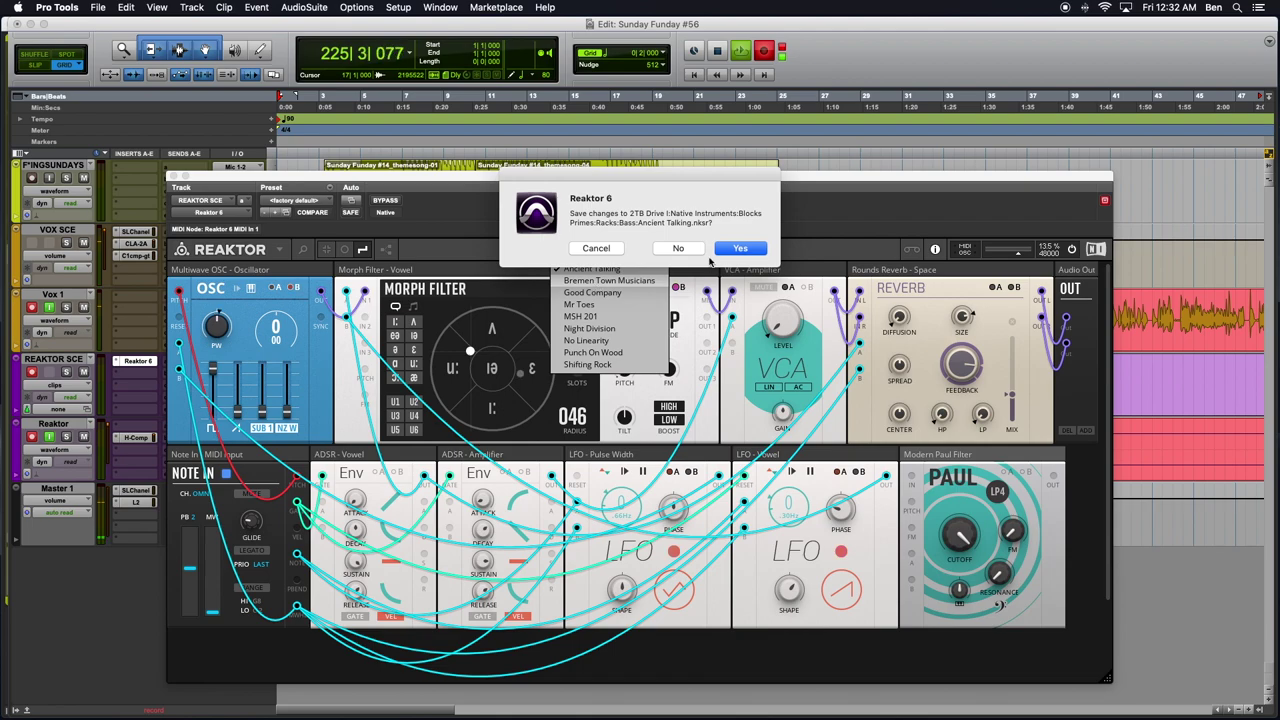
{"action": "left_click", "coordinate": [692, 250]}
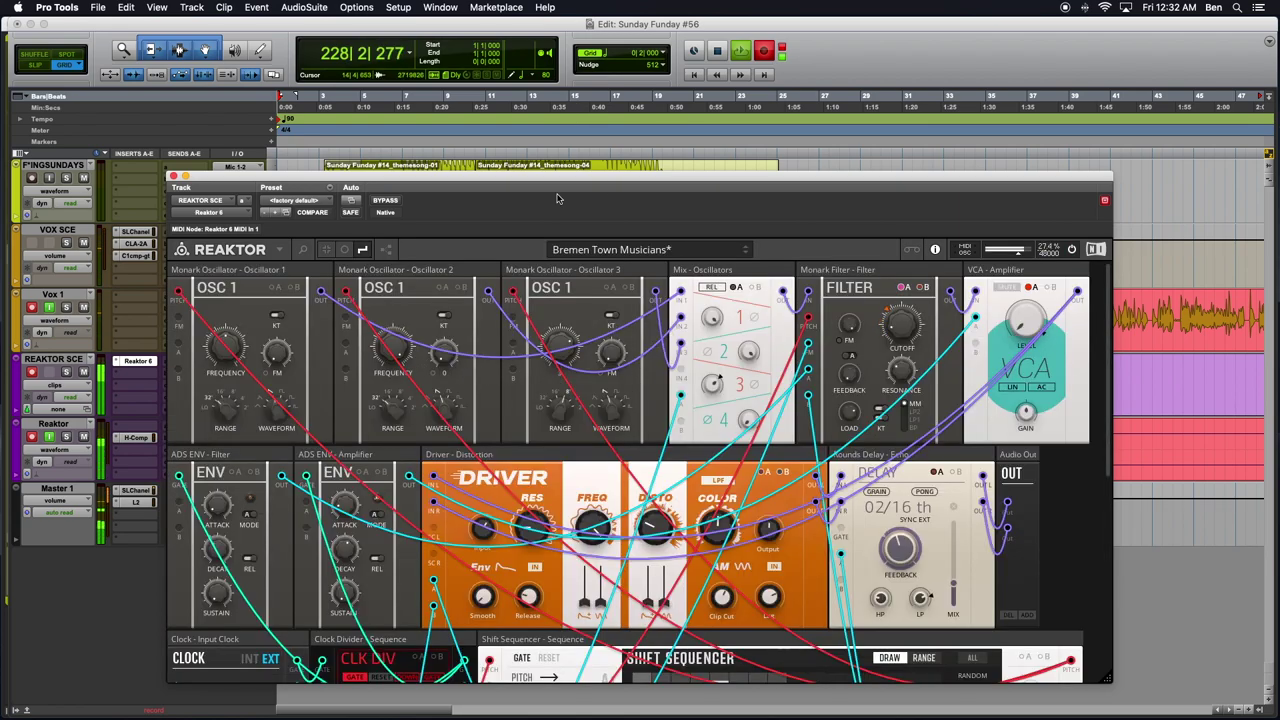
Step: Move the Reaktor plug-in window up the screen and enlarge it to show more rows of the rack
{"action": "left_click_drag", "start_coordinate": [541, 184], "coordinate": [497, 74]}
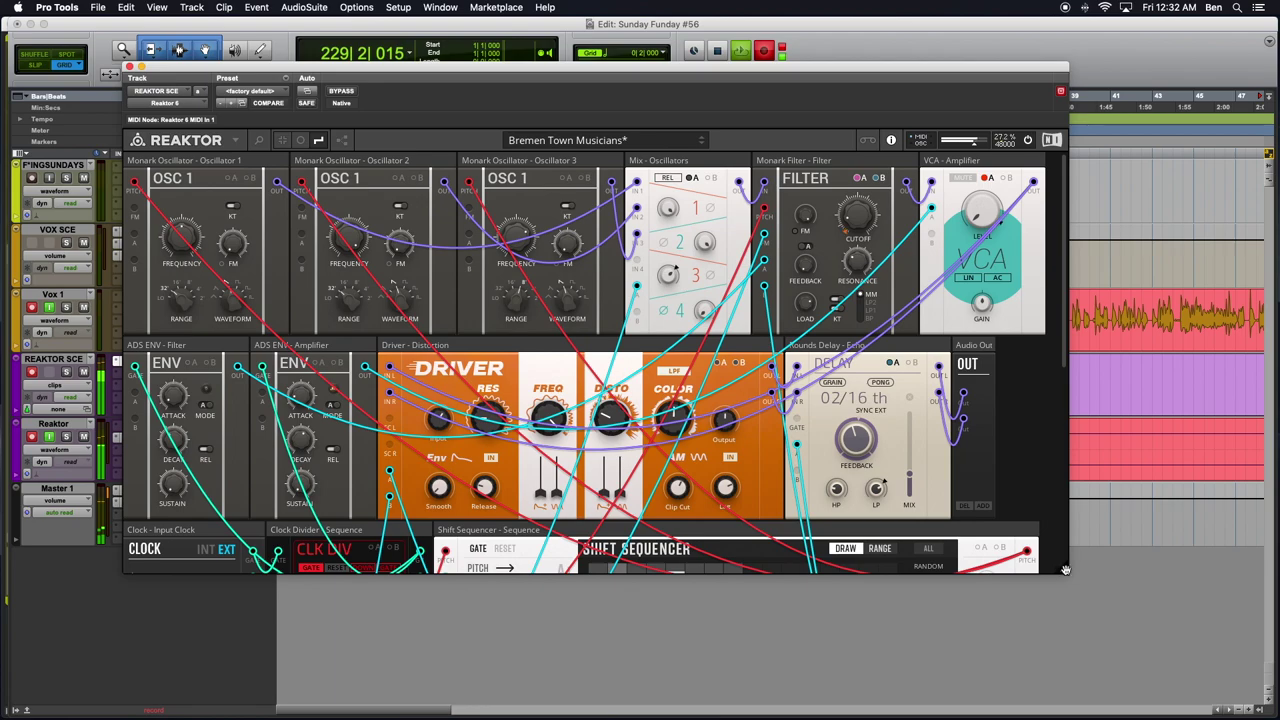
{"action": "left_click_drag", "start_coordinate": [1067, 570], "coordinate": [1128, 716]}
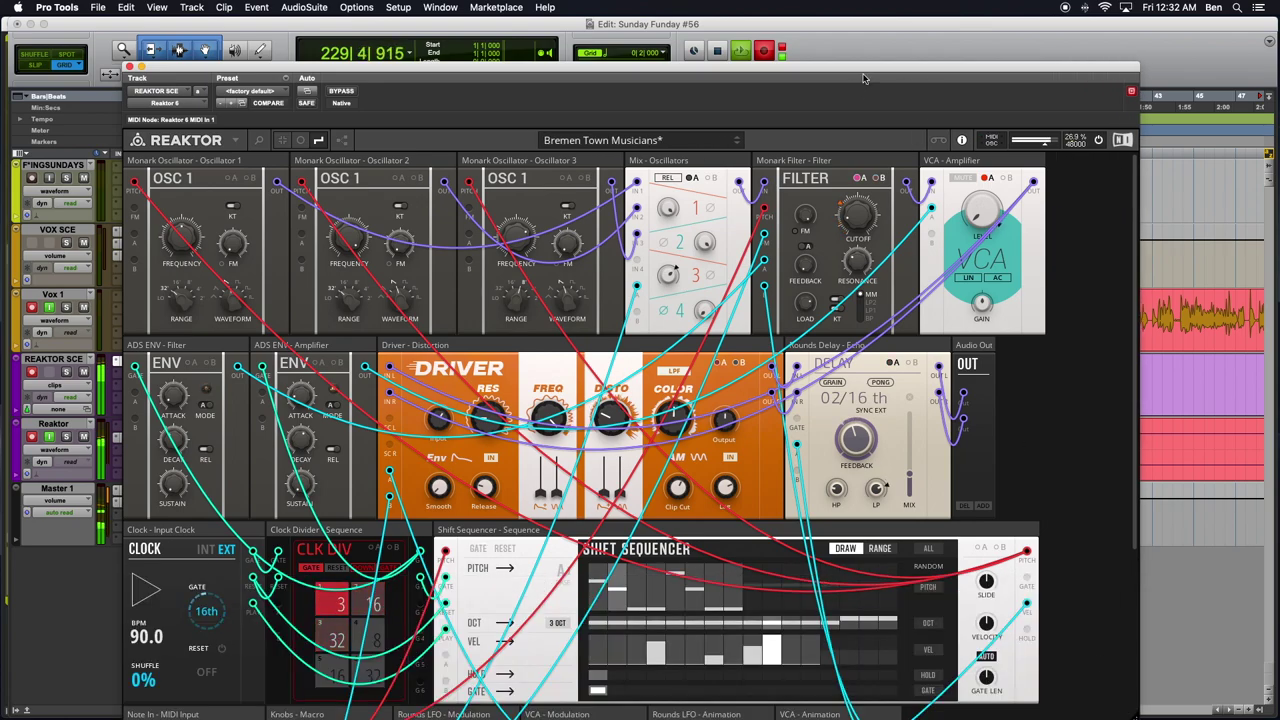
{"action": "left_click_drag", "start_coordinate": [864, 78], "coordinate": [864, 32]}
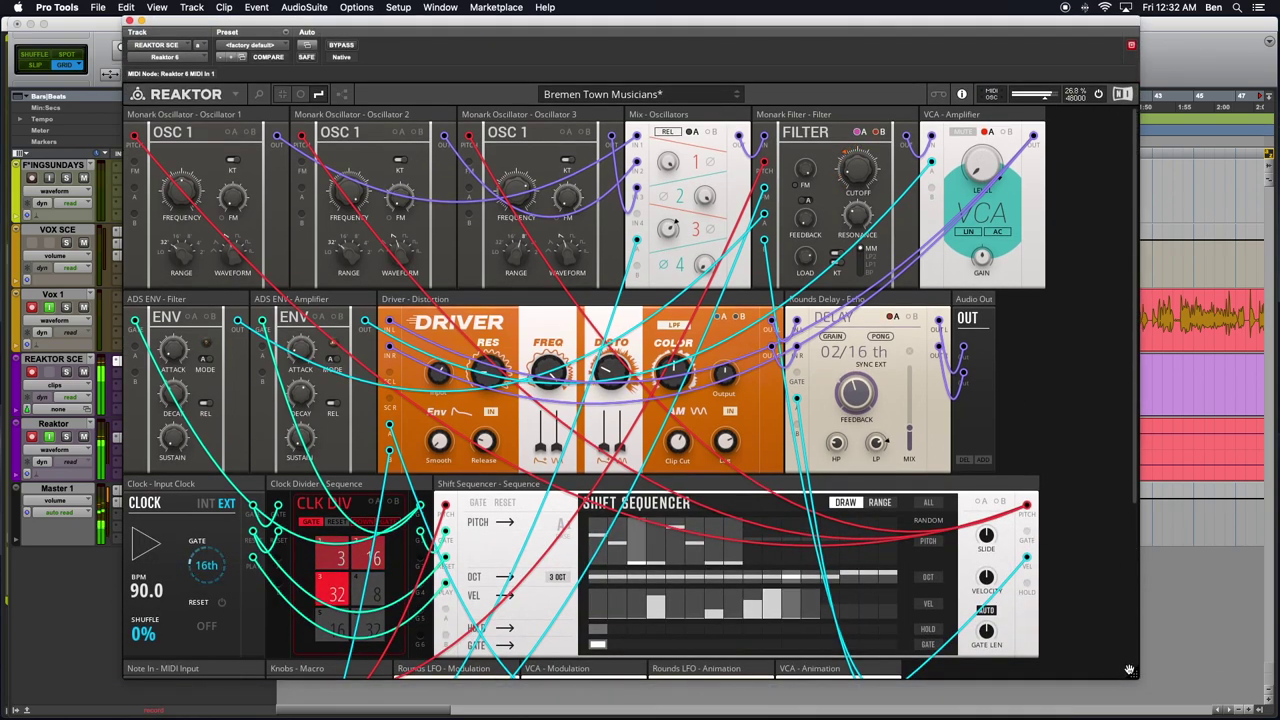
{"action": "left_click_drag", "start_coordinate": [1134, 679], "coordinate": [1082, 716]}
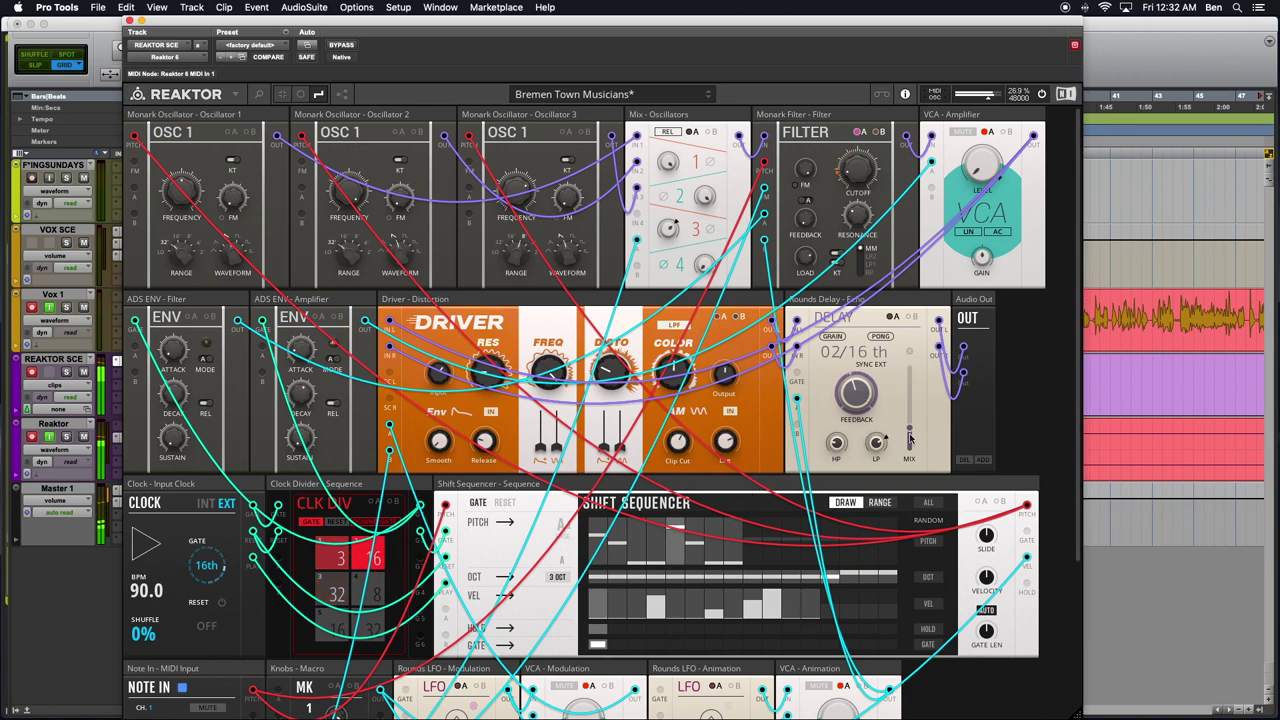
Step: Set the Note In block's MIDI channel to Omni and the Monark Filter's cutoff to about 10.9
{"action": "scroll", "coordinate": [432, 516], "scroll_direction": "down", "scroll_amount": 5}
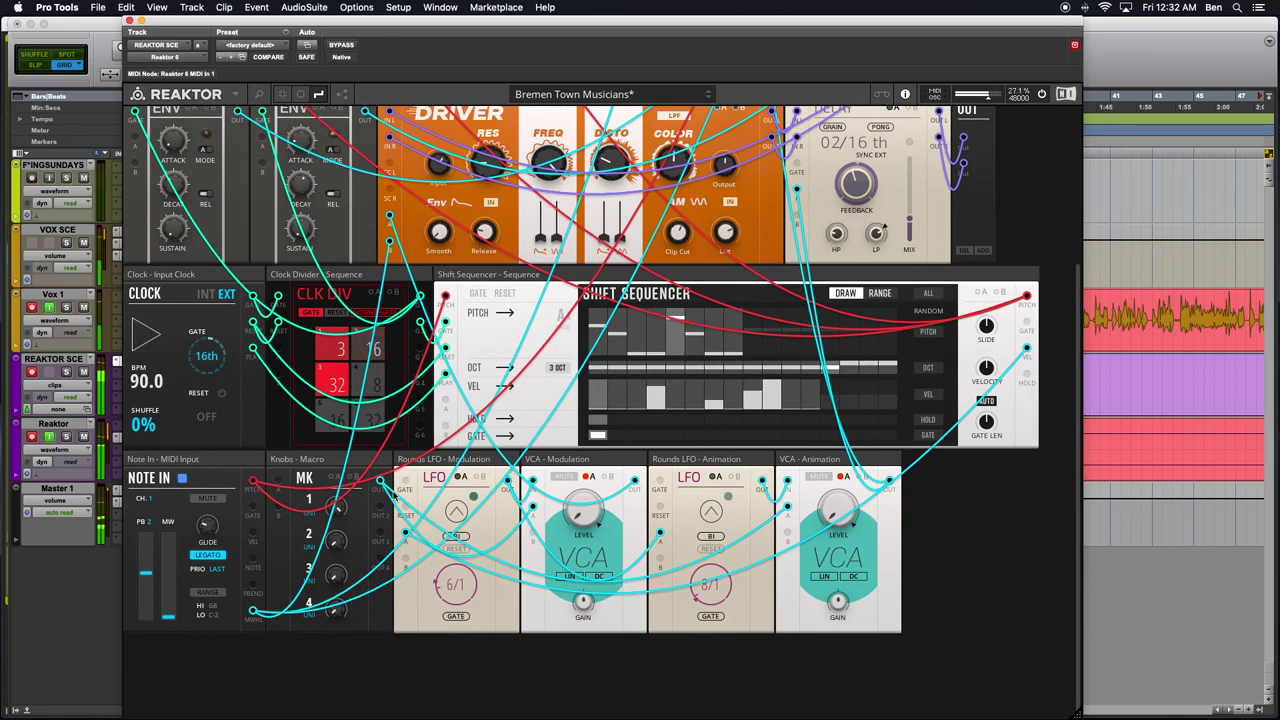
{"action": "scroll", "coordinate": [434, 465], "scroll_direction": "up", "scroll_amount": 5}
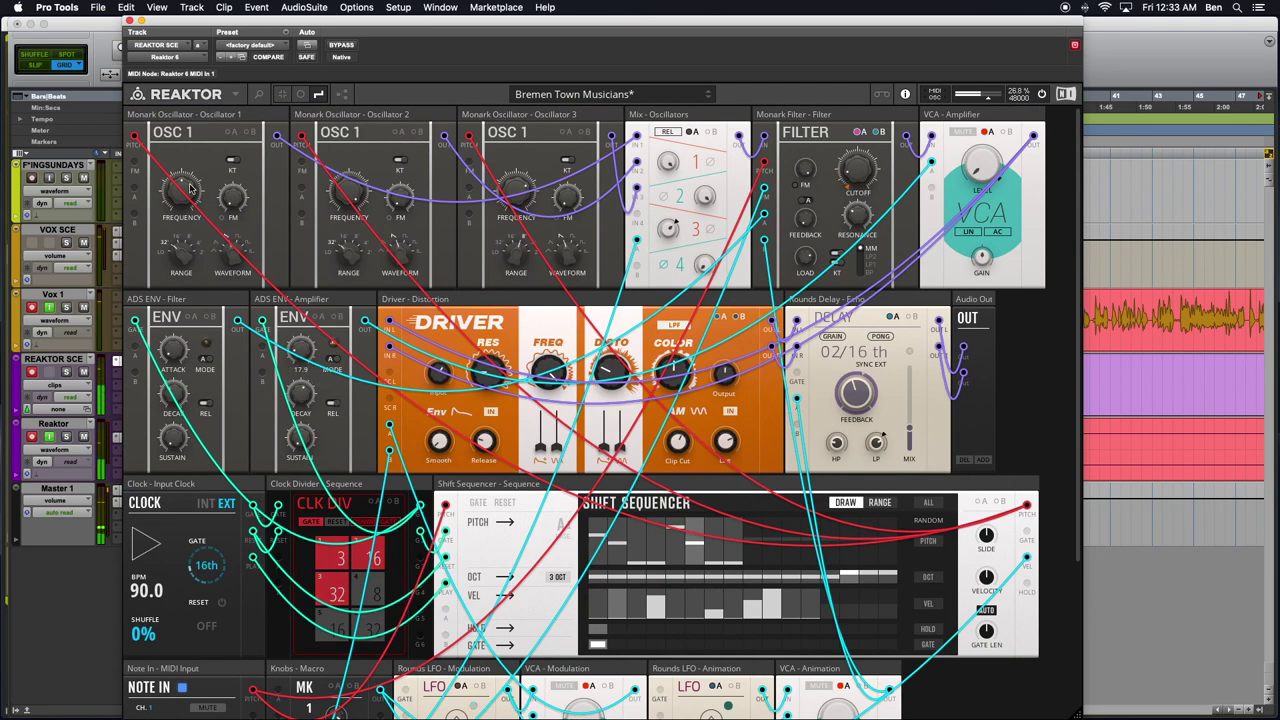
{"action": "scroll", "coordinate": [361, 458], "scroll_direction": "down", "scroll_amount": 5}
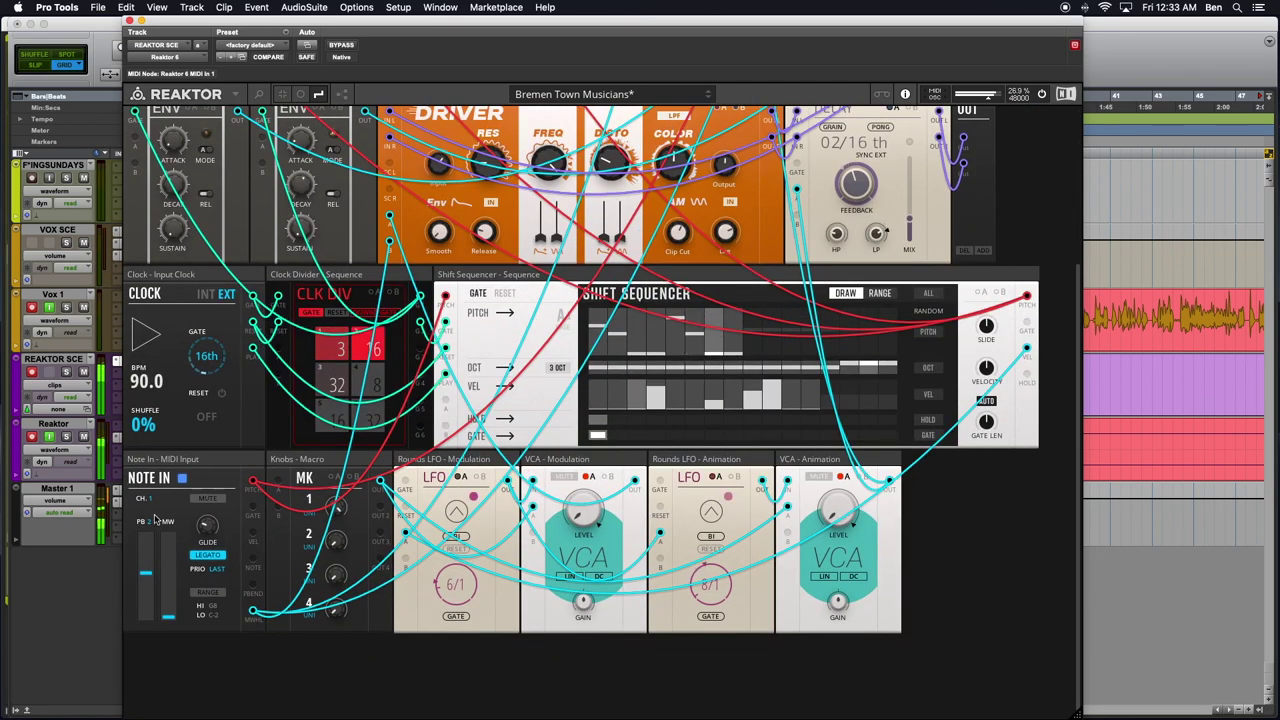
{"action": "left_click", "coordinate": [148, 328]}
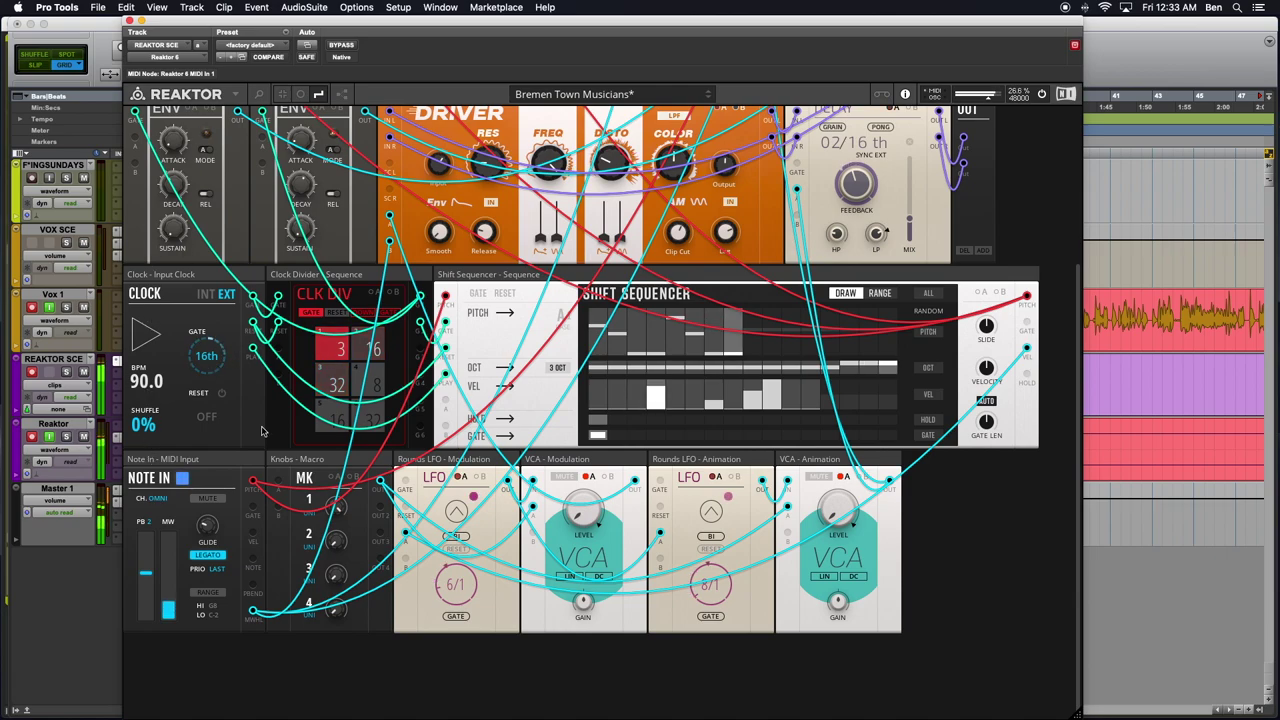
{"action": "scroll", "coordinate": [262, 431], "scroll_direction": "up", "scroll_amount": 5}
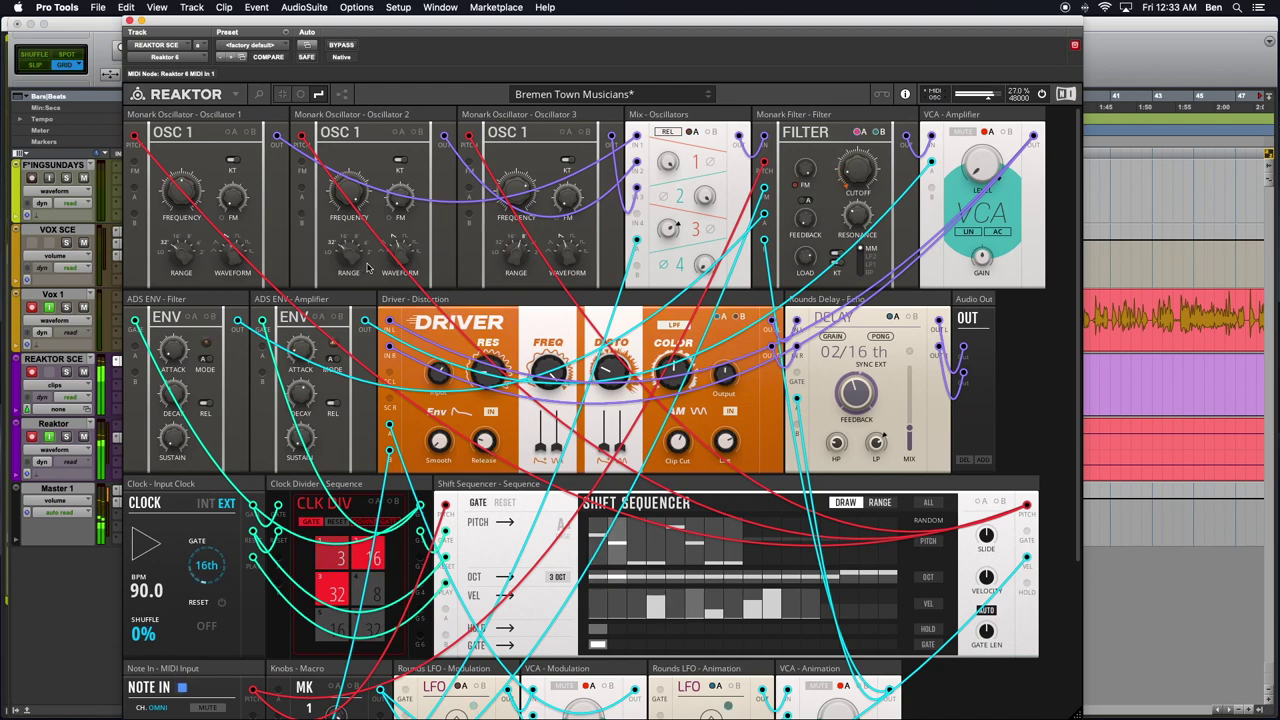
{"action": "left_click_drag", "start_coordinate": [848, 169], "coordinate": [853, 114]}
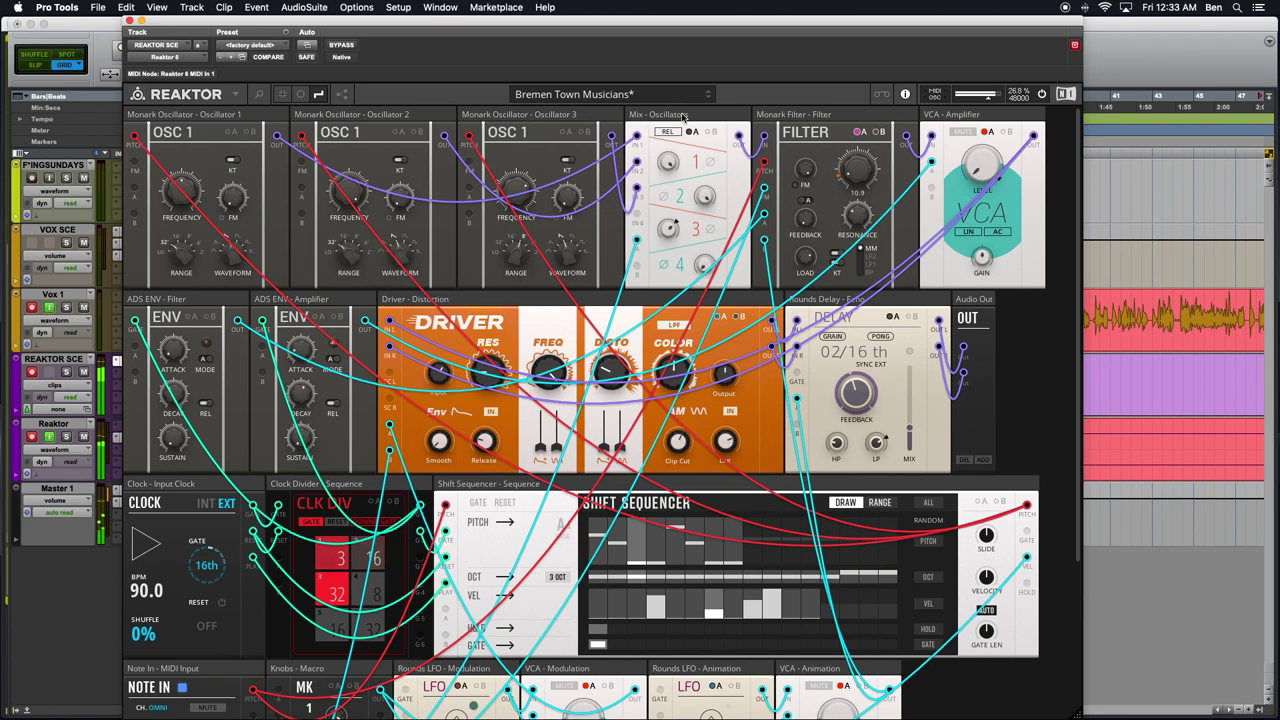
Step: Switch to the Mr Toes rack without saving changes to Bremen Town Musicians
{"action": "mouse_move", "coordinate": [615, 110]}
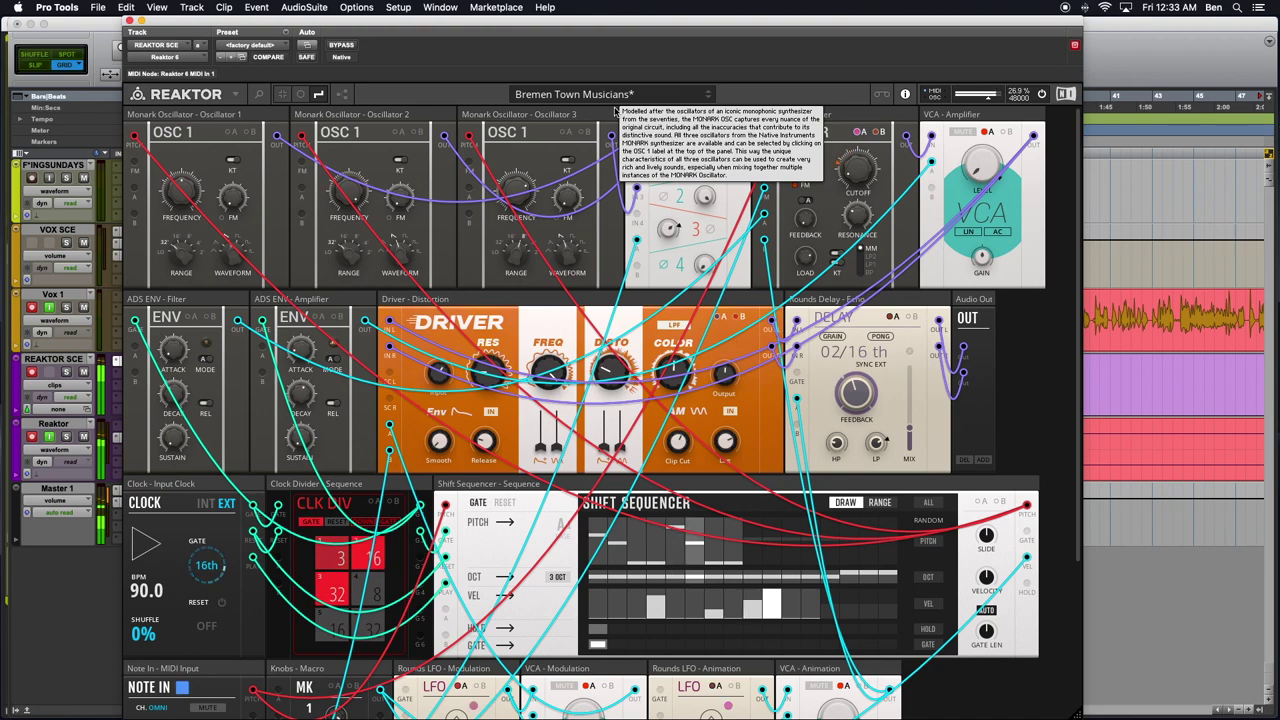
{"action": "left_click", "coordinate": [584, 93]}
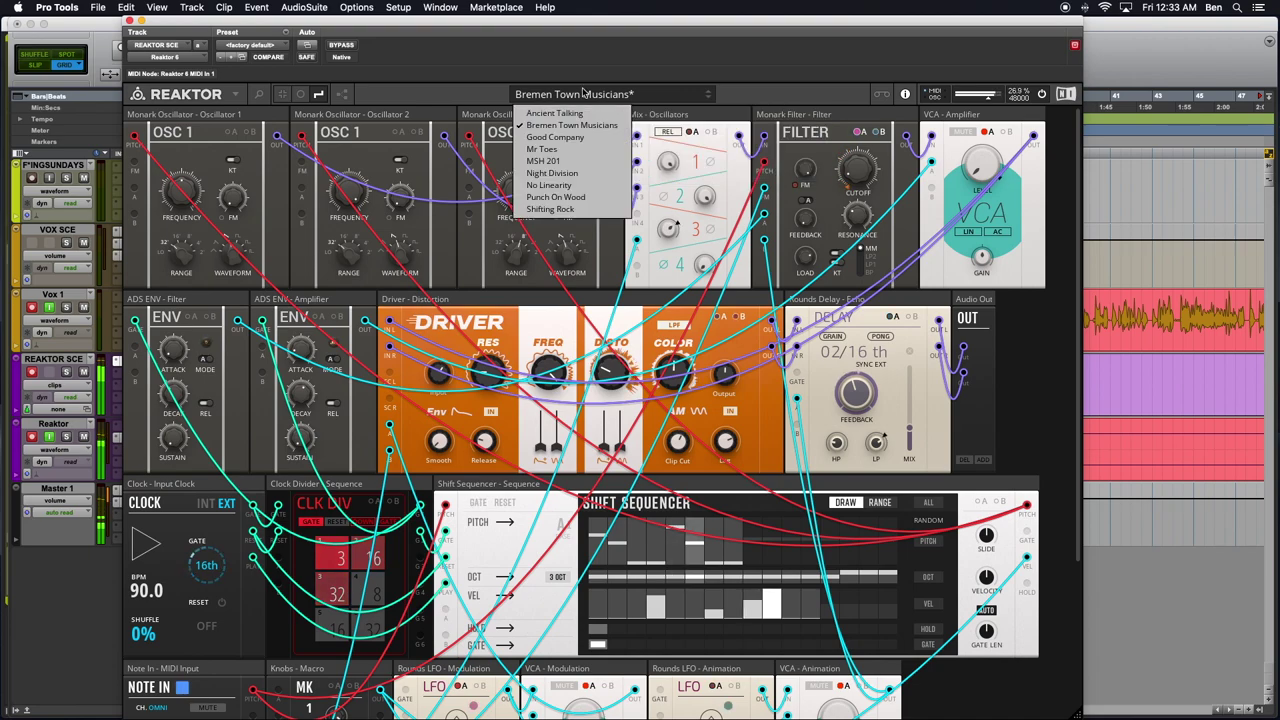
{"action": "left_click", "coordinate": [558, 147]}
{"action": "left_click", "coordinate": [676, 249]}
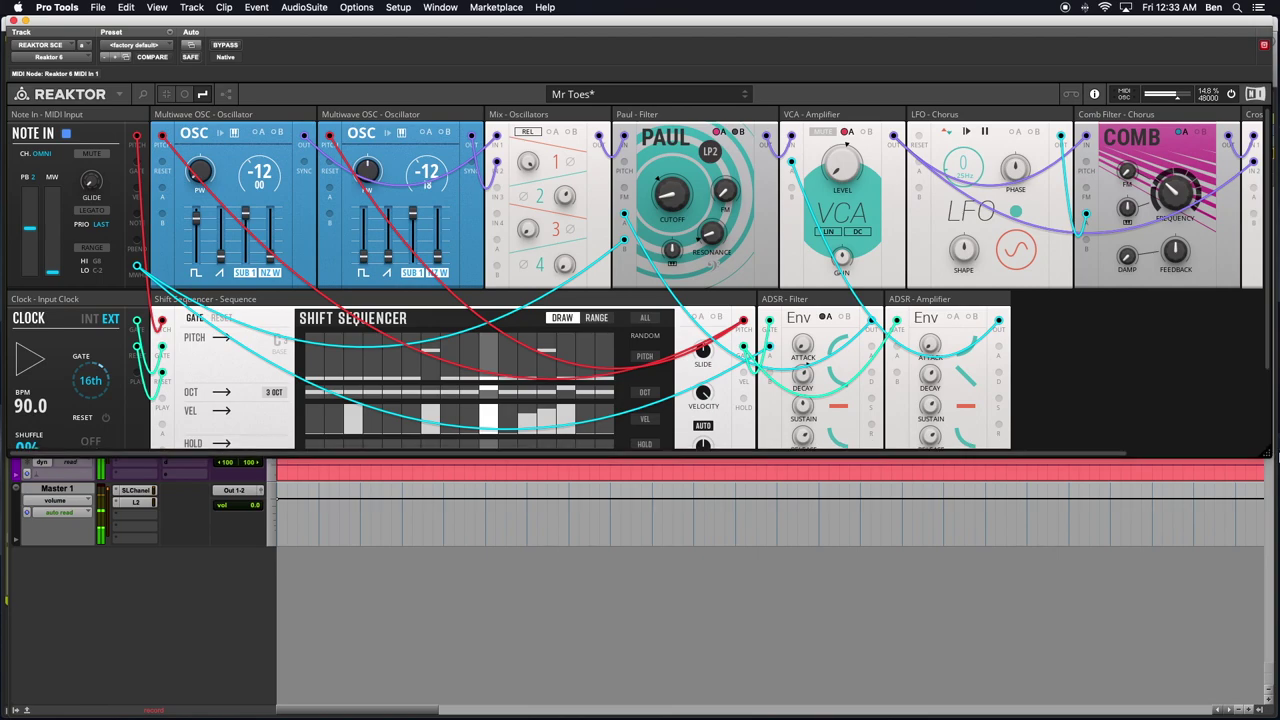
Step: Move the Paul filter block to a new third row of the Mr Toes rack and make the plug-in window taller
{"action": "scroll", "coordinate": [1008, 307], "scroll_direction": "right", "scroll_amount": 3}
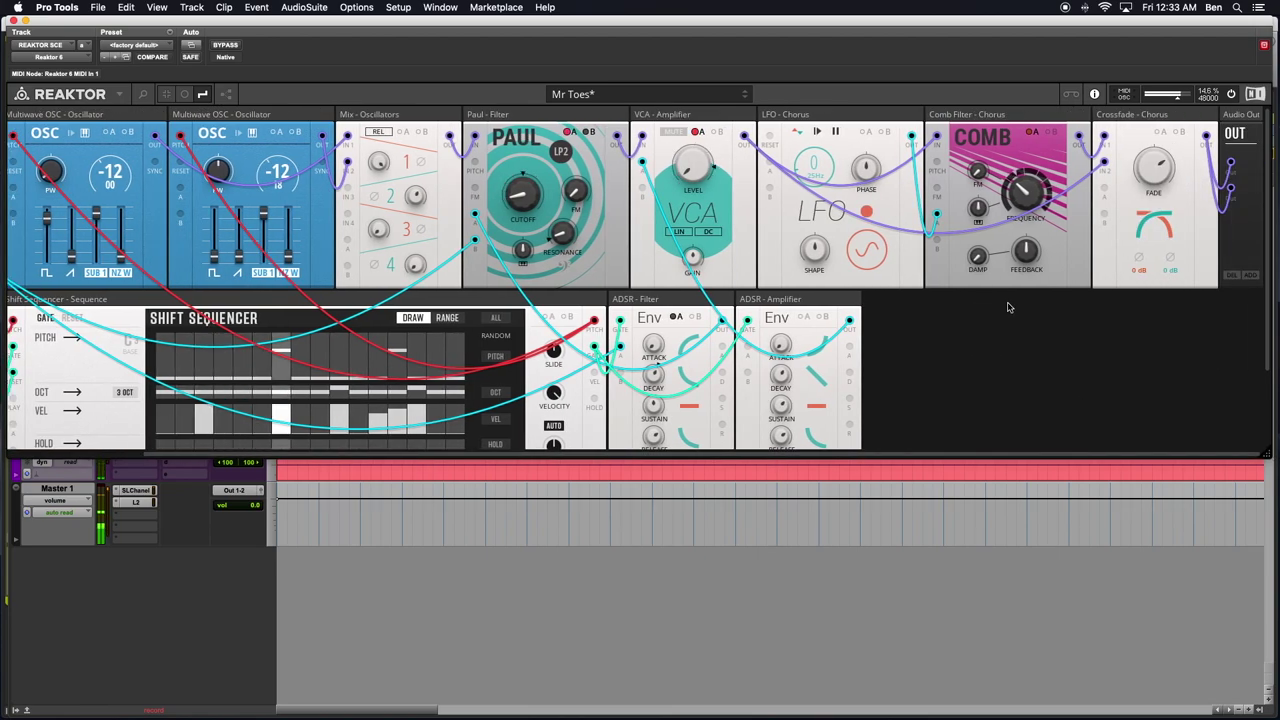
{"action": "scroll", "coordinate": [1008, 307], "scroll_direction": "left", "scroll_amount": 3}
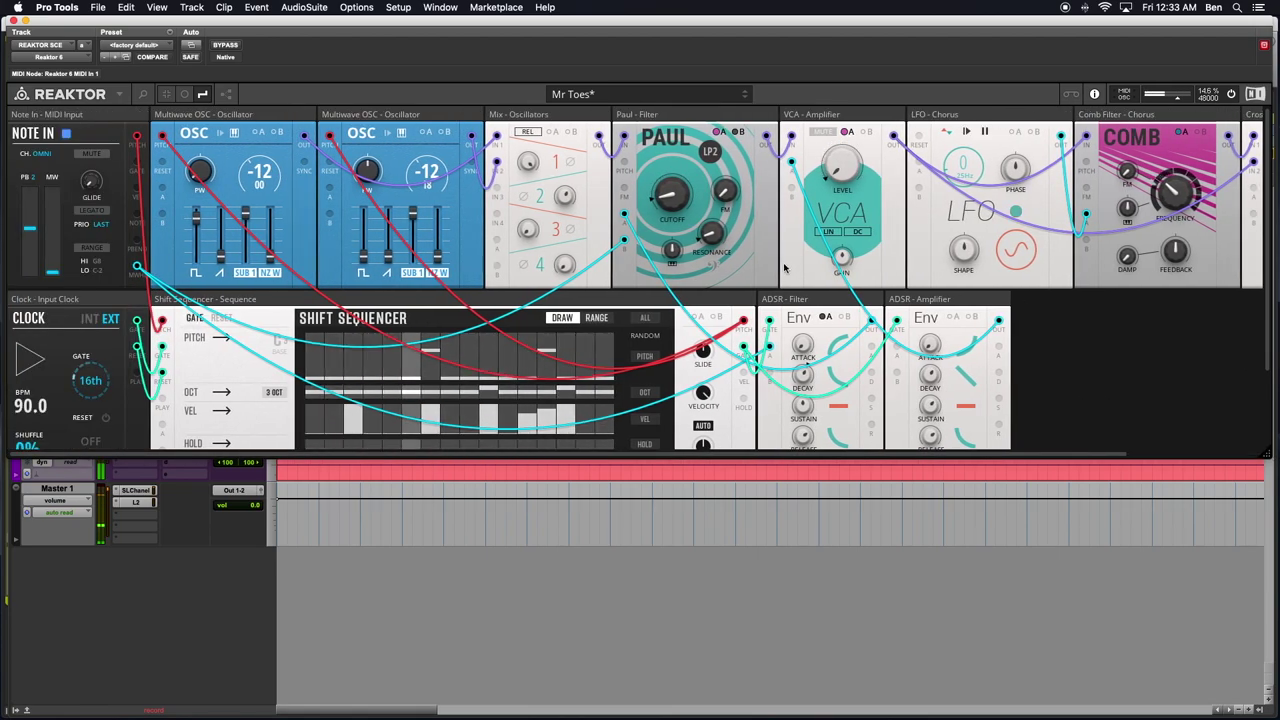
{"action": "left_click", "coordinate": [717, 131]}
{"action": "key", "text": "Delete"}
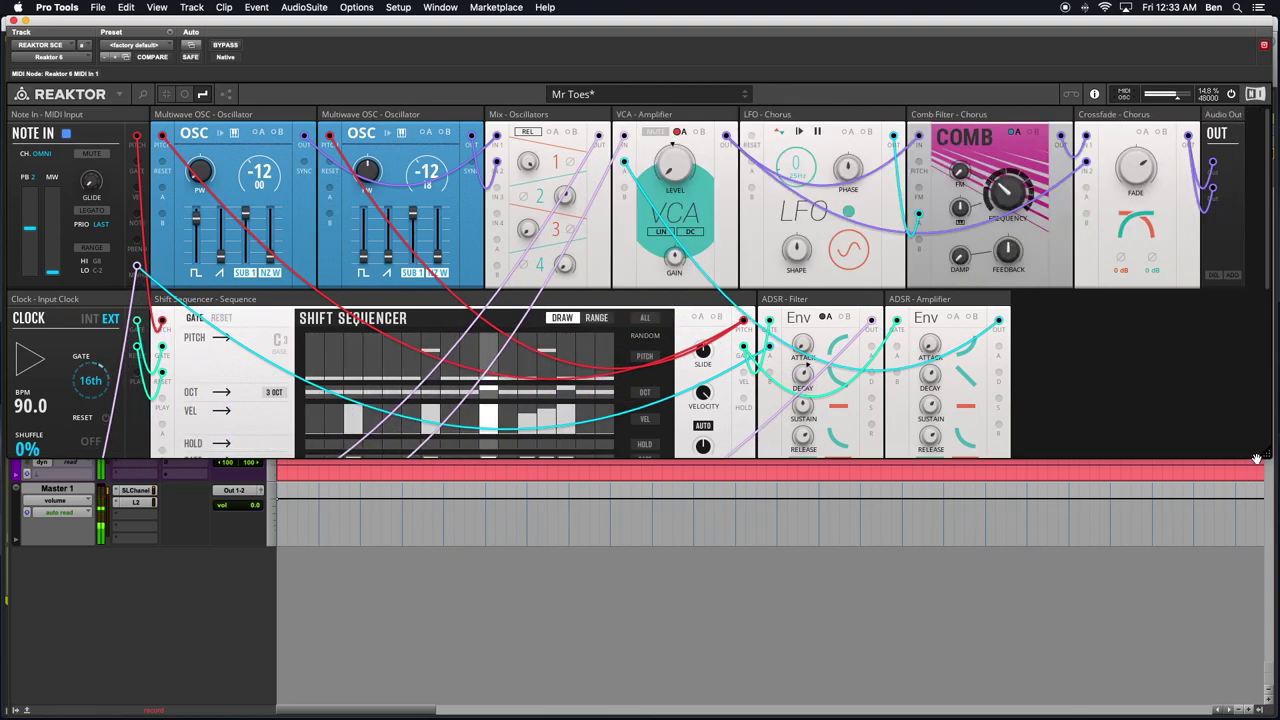
{"action": "left_click_drag", "start_coordinate": [1257, 458], "coordinate": [1226, 662]}
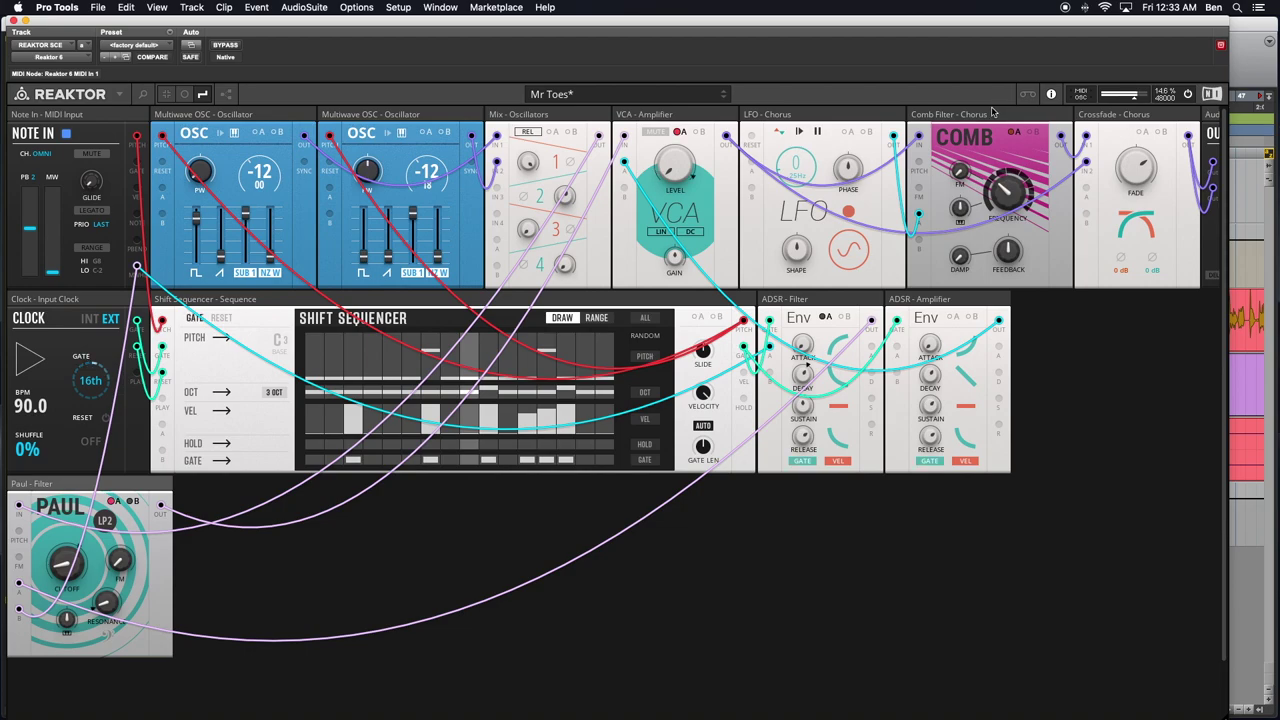
Step: Line up the Comb Filter, Crossfade, ADSR Amplifier, ADSR Filter and LFO blocks after the Paul filter in the third row
{"action": "left_click_drag", "start_coordinate": [986, 107], "coordinate": [254, 487]}
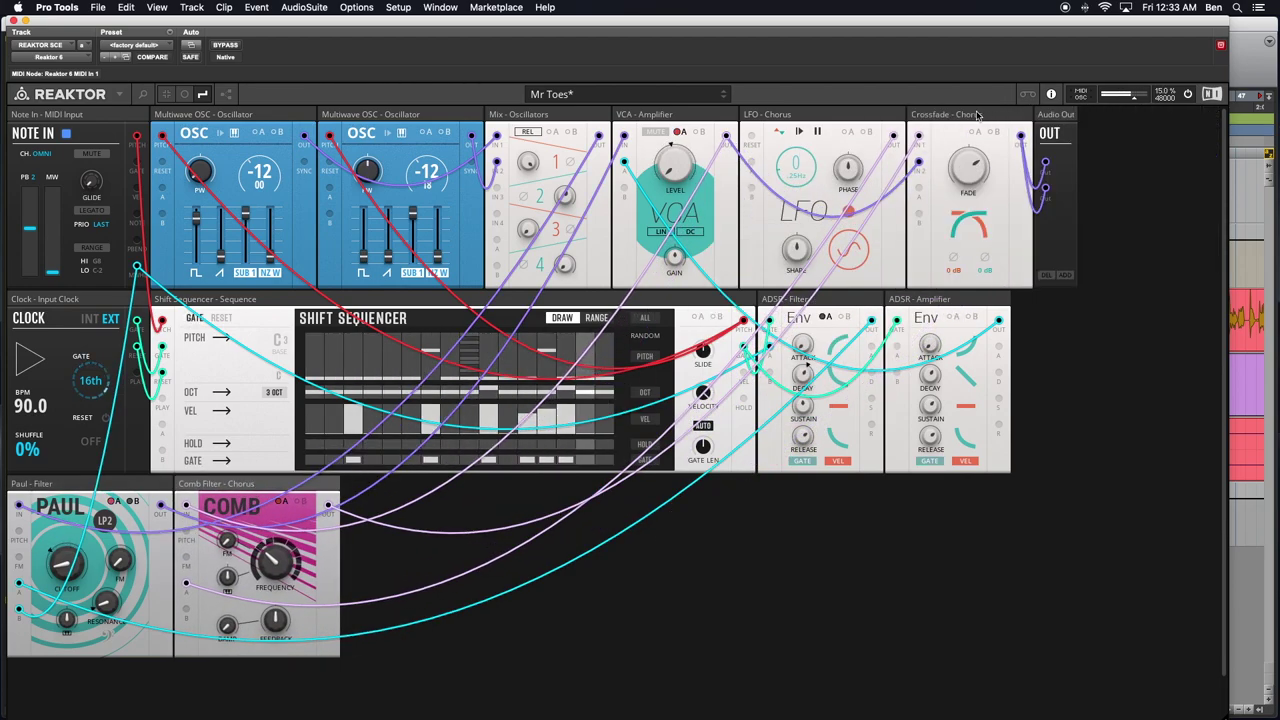
{"action": "left_click_drag", "start_coordinate": [978, 115], "coordinate": [418, 487]}
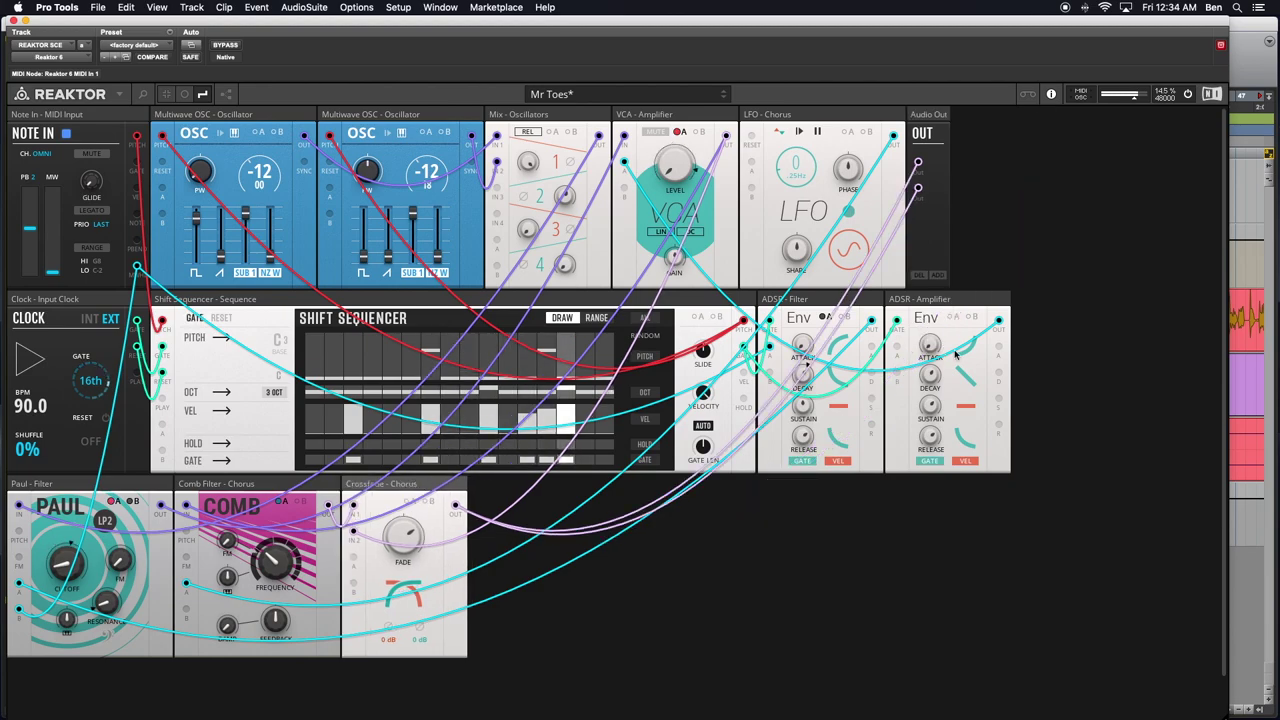
{"action": "left_click_drag", "start_coordinate": [954, 299], "coordinate": [538, 484]}
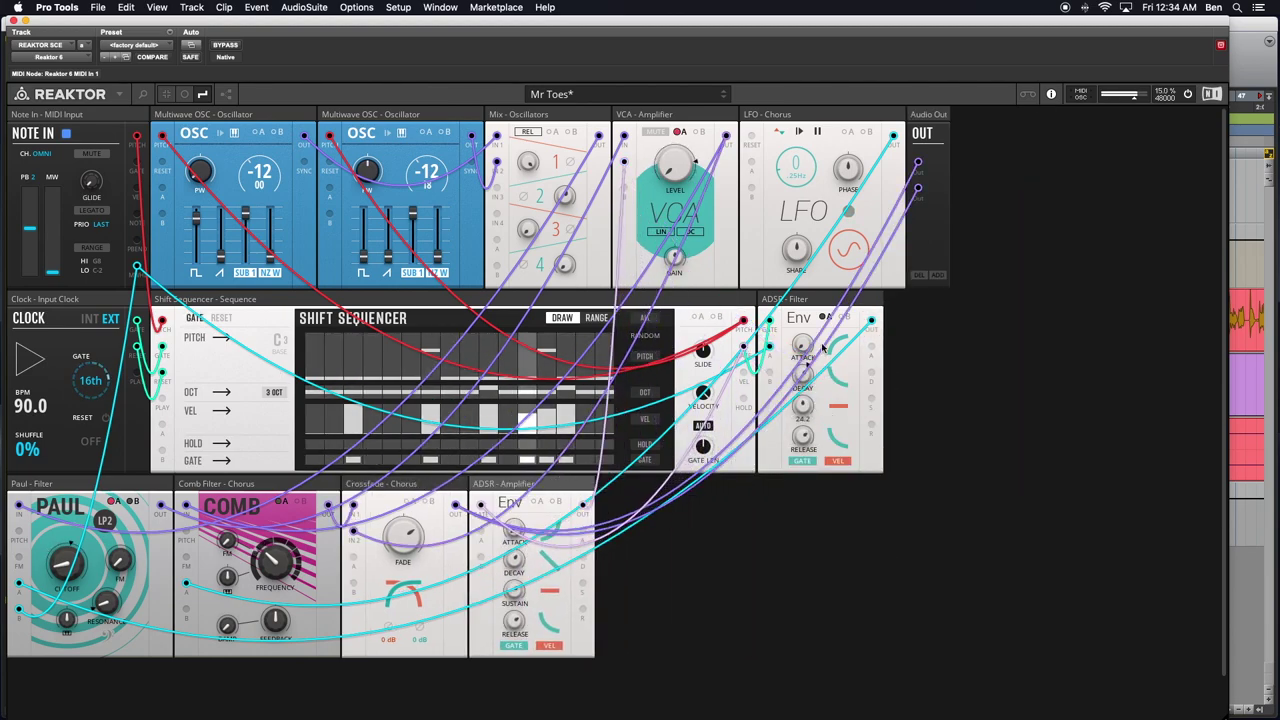
{"action": "left_click_drag", "start_coordinate": [811, 299], "coordinate": [648, 479]}
{"action": "left_click_drag", "start_coordinate": [800, 116], "coordinate": [773, 484]}
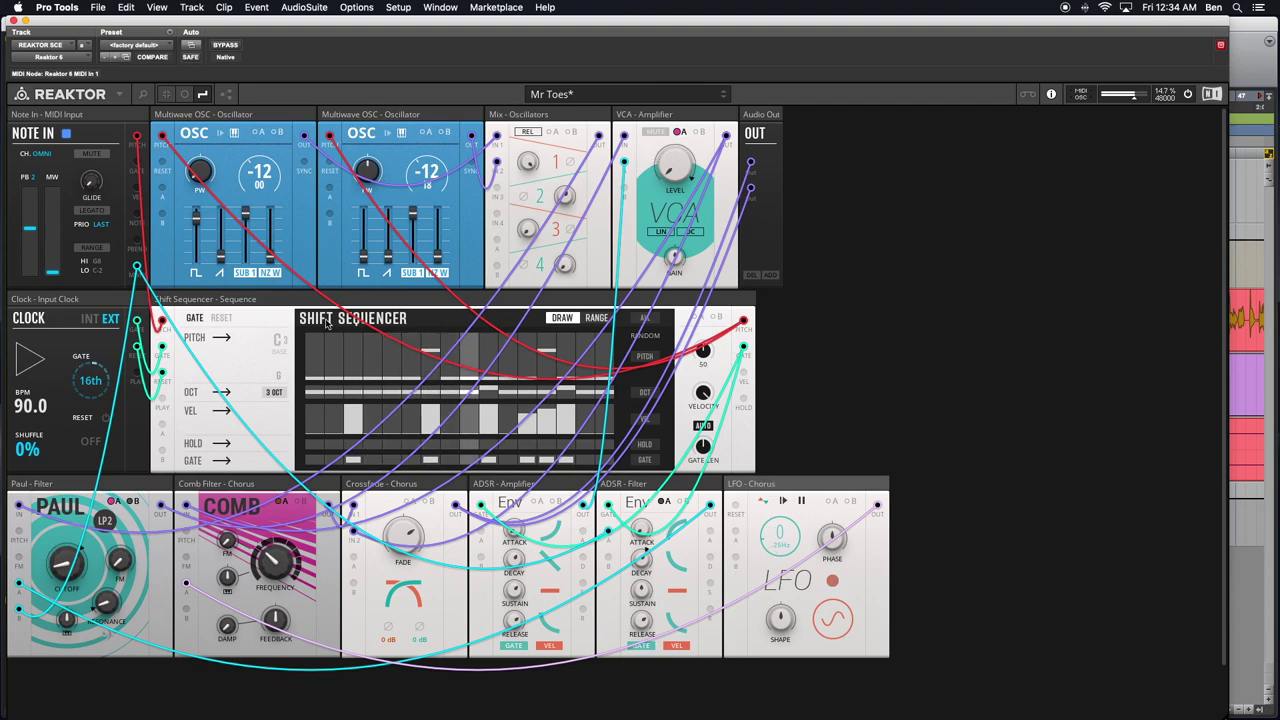
Step: Place the LFO block between the Clock and Shift Sequencer blocks, and shrink and reposition the plug-in window
{"action": "left_click_drag", "start_coordinate": [760, 484], "coordinate": [168, 290]}
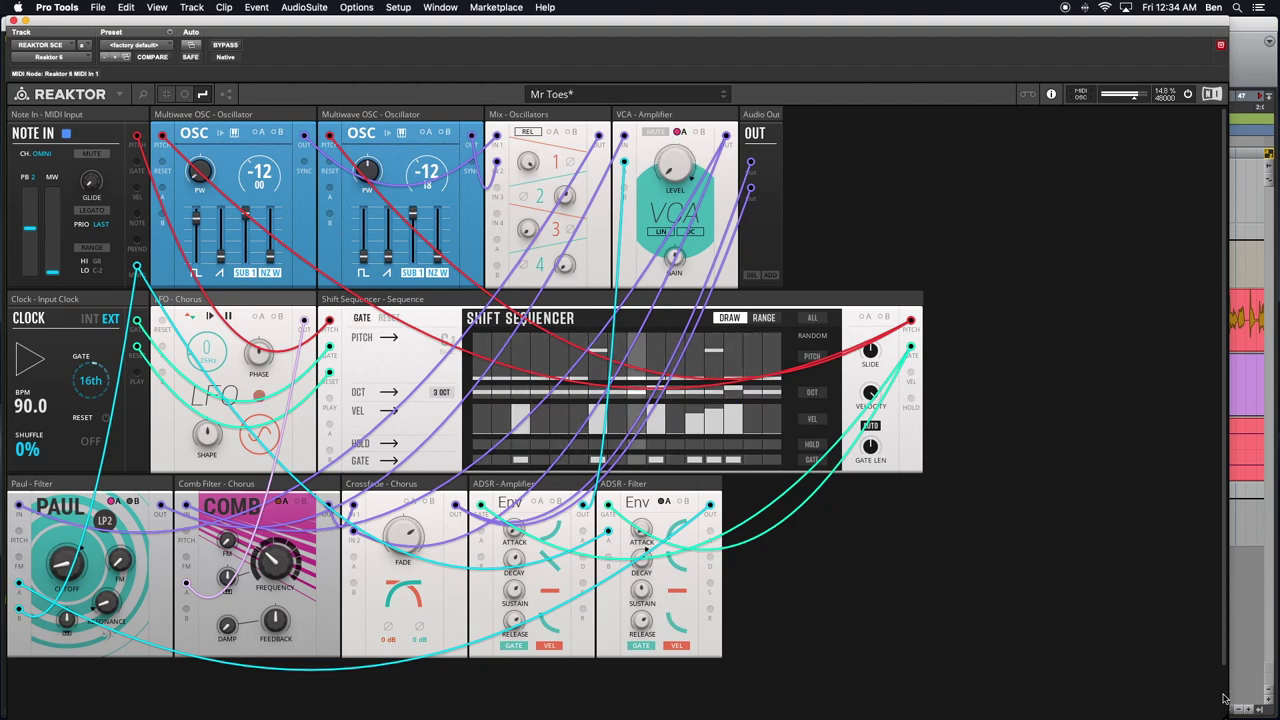
{"action": "left_click_drag", "start_coordinate": [1222, 703], "coordinate": [935, 672]}
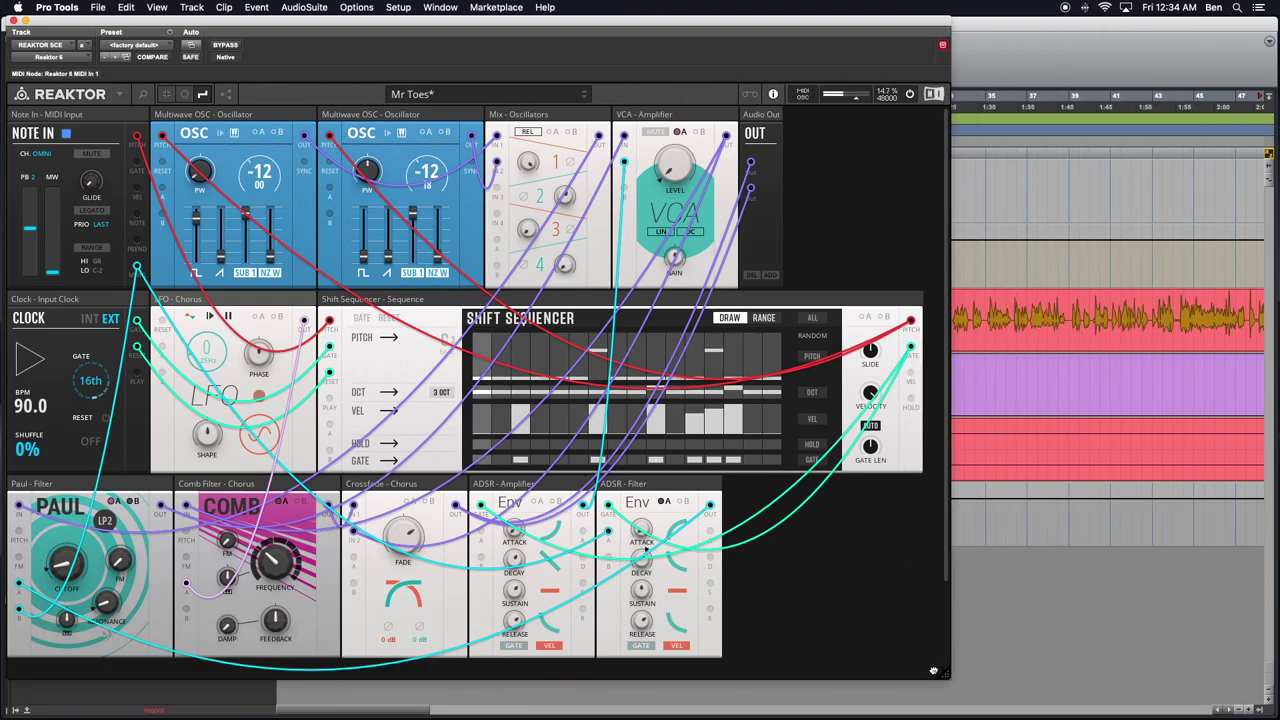
{"action": "left_click_drag", "start_coordinate": [480, 24], "coordinate": [516, 50]}
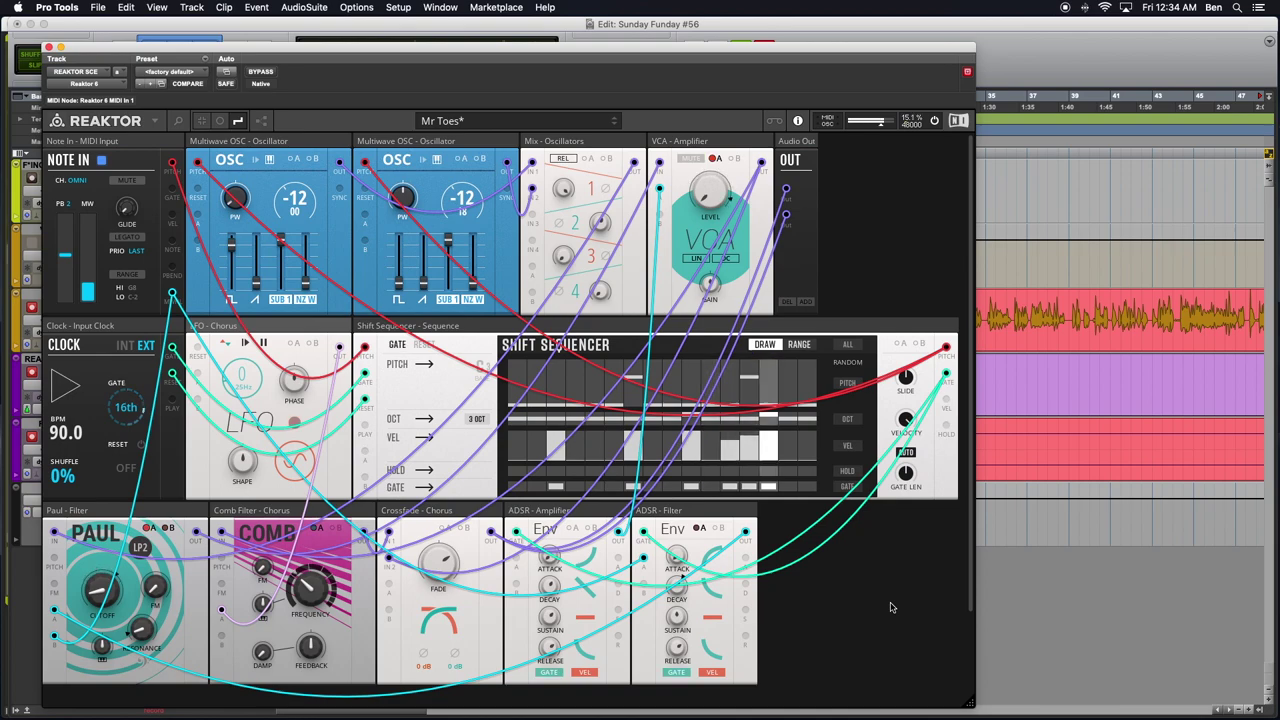
Step: Search the blocks for Oscill, add the West Coast DWG Oscillator, and place it between the two Multiwave oscillators
{"action": "mouse_move", "coordinate": [802, 444]}
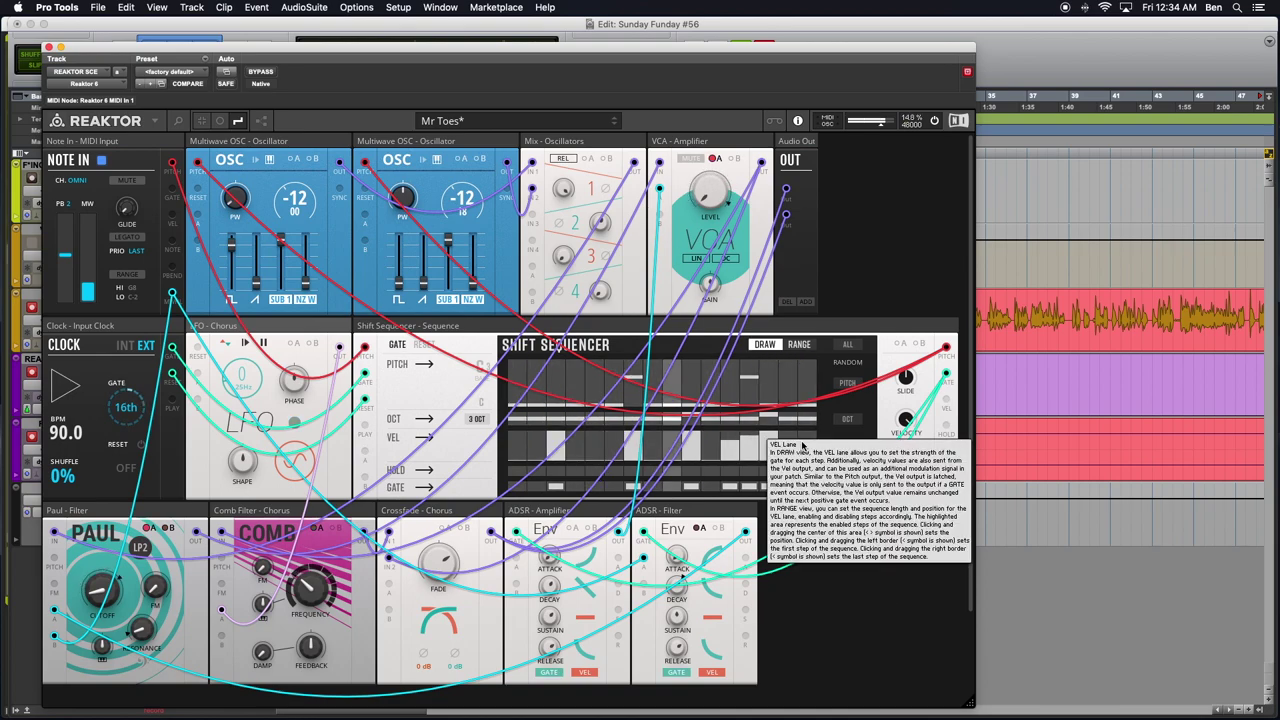
{"action": "double_click", "coordinate": [812, 452]}
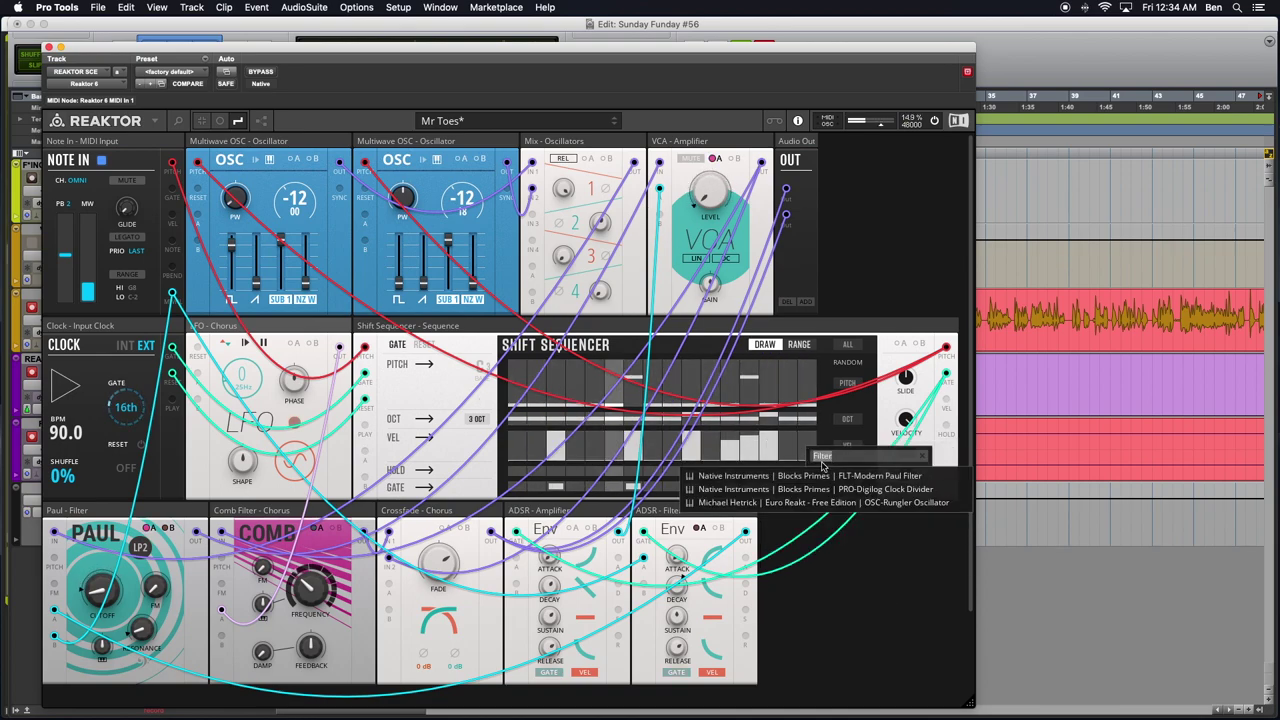
{"action": "type", "text": "O"}
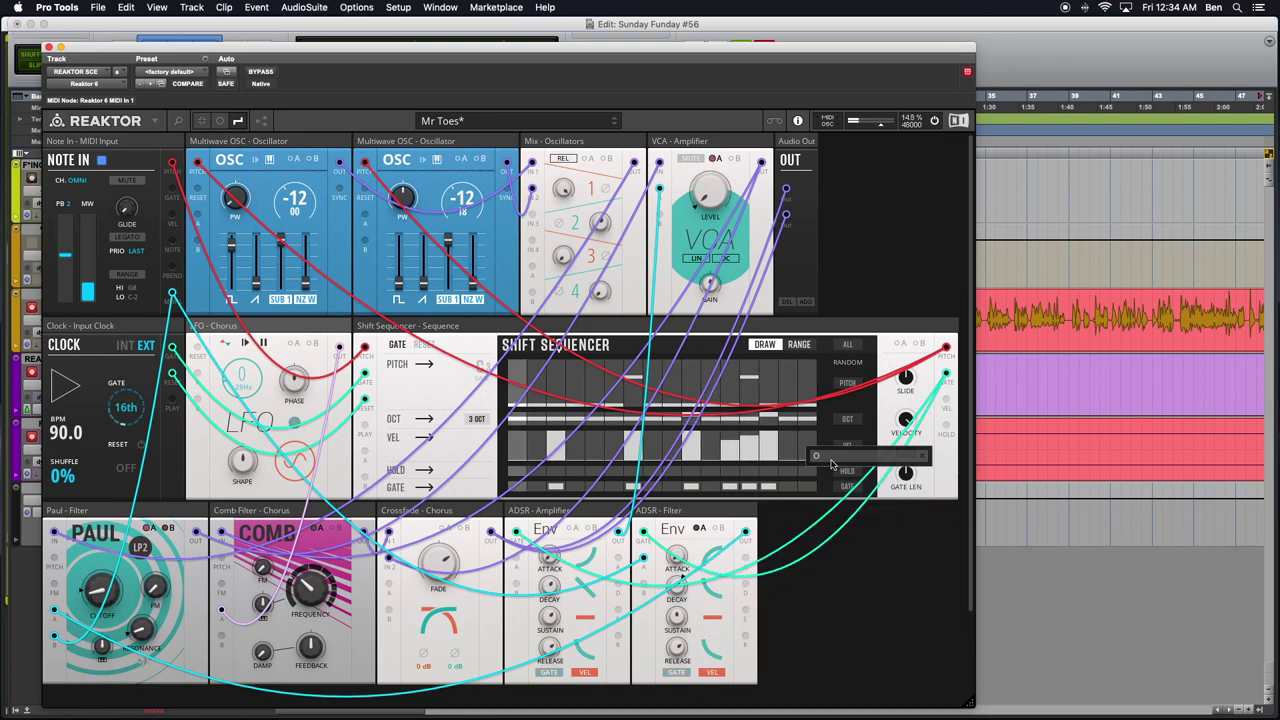
{"action": "type", "text": "scill"}
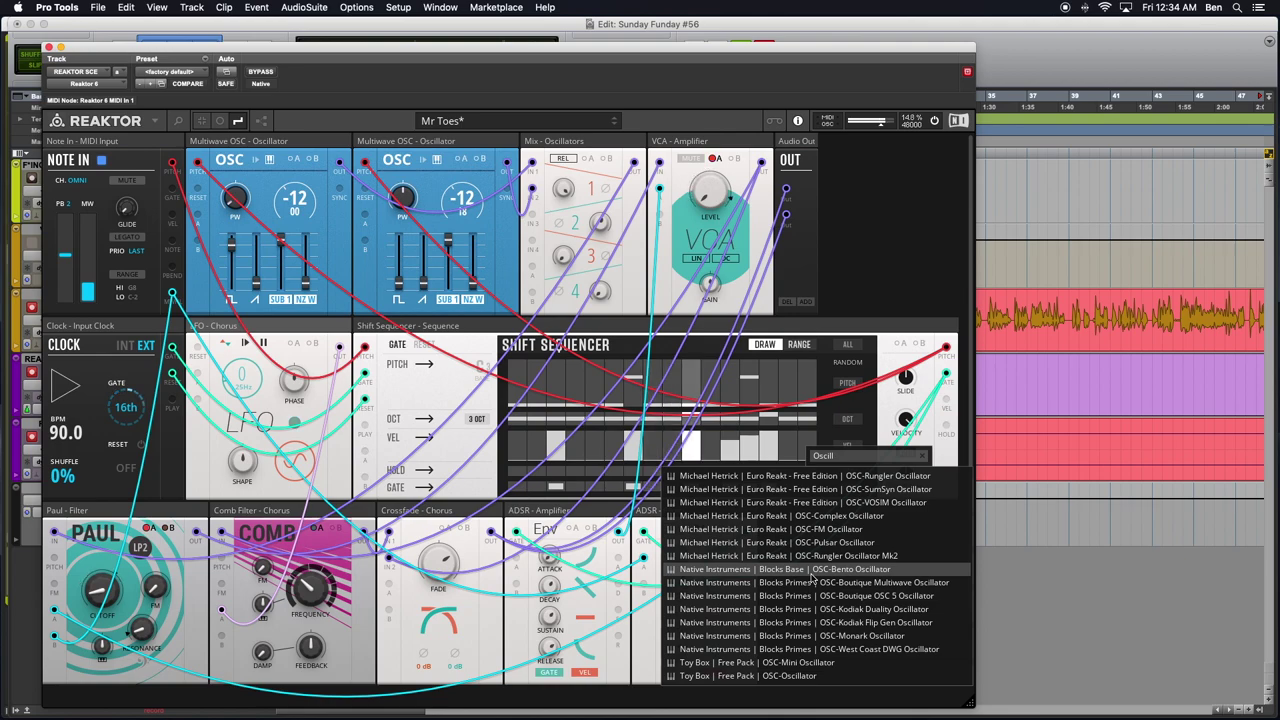
{"action": "left_click", "coordinate": [853, 650]}
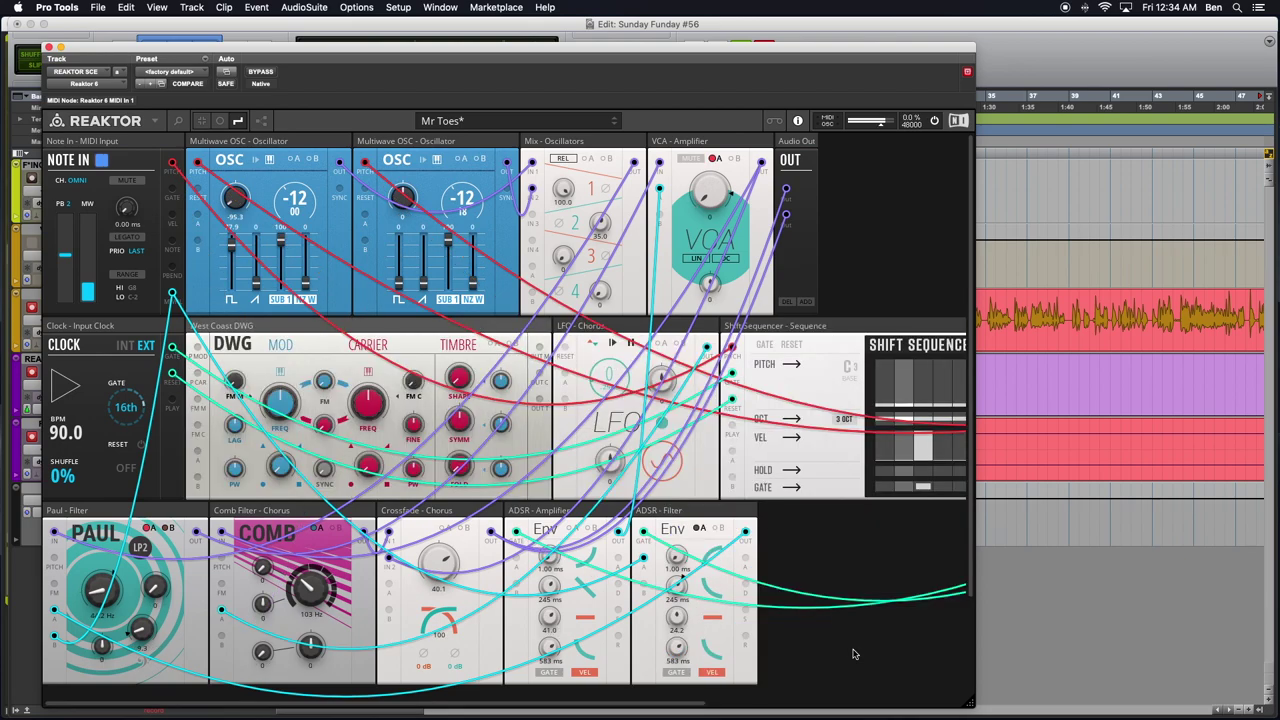
{"action": "left_click_drag", "start_coordinate": [349, 330], "coordinate": [488, 175]}
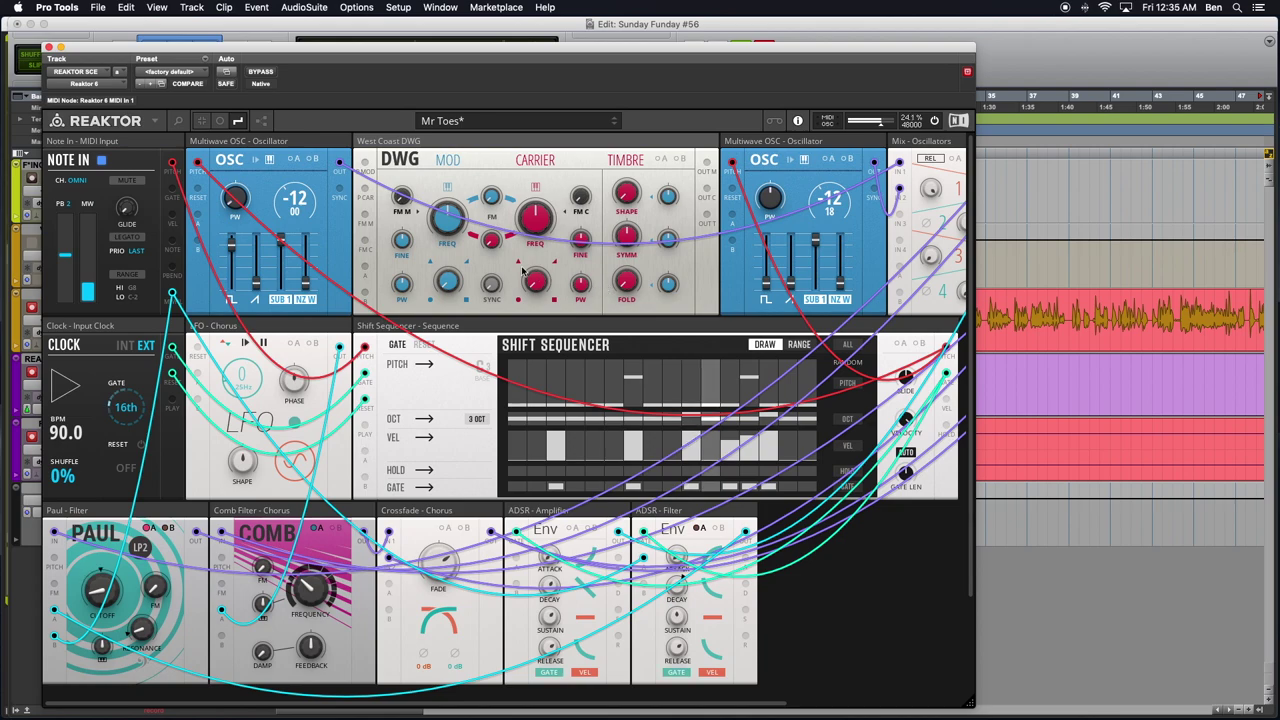
{"action": "scroll", "coordinate": [538, 273], "scroll_direction": "right", "scroll_amount": 5}
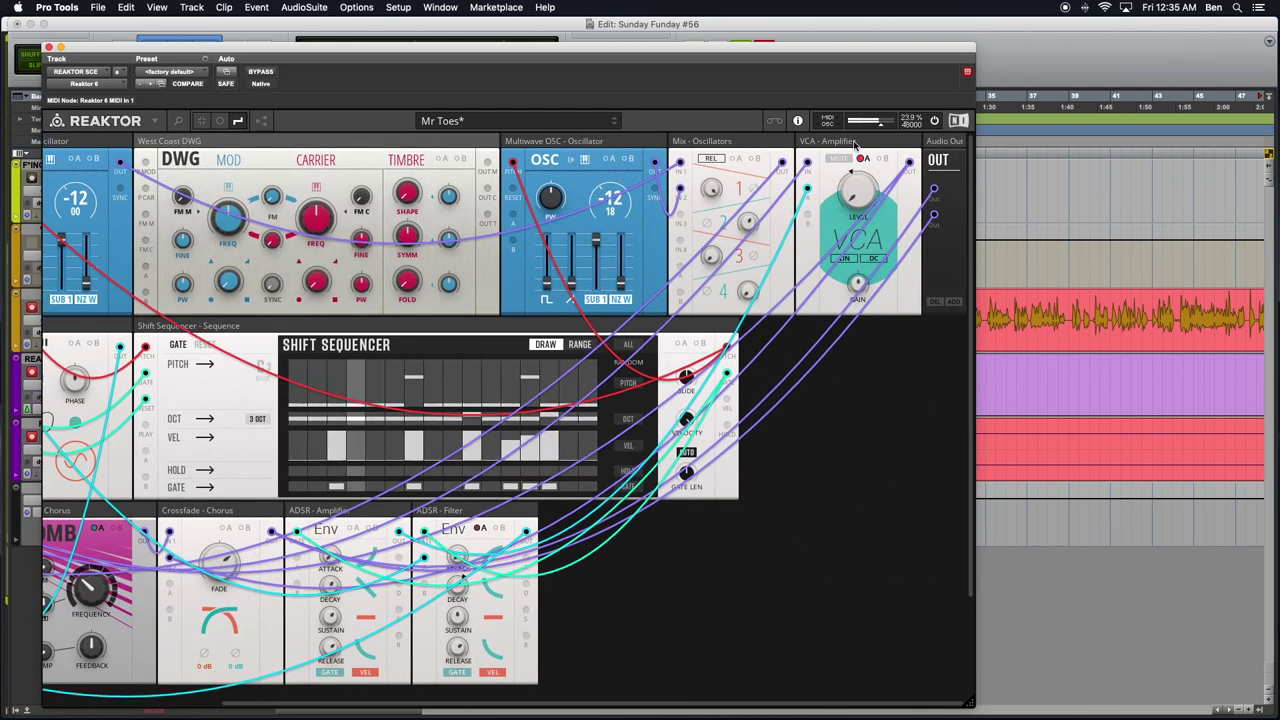
Step: Move the VCA block to the end of the third row and the second Multiwave oscillator directly before the West Coast DWG
{"action": "left_click_drag", "start_coordinate": [853, 145], "coordinate": [605, 530]}
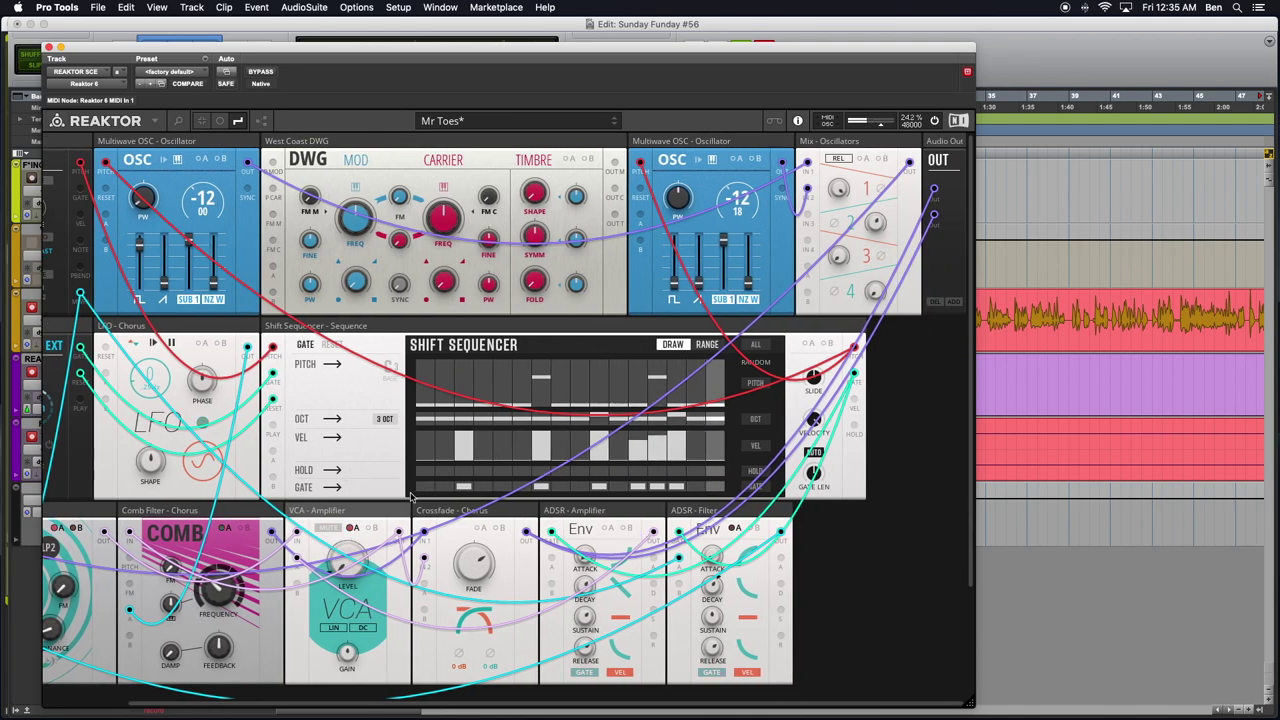
{"action": "left_click_drag", "start_coordinate": [340, 512], "coordinate": [906, 497]}
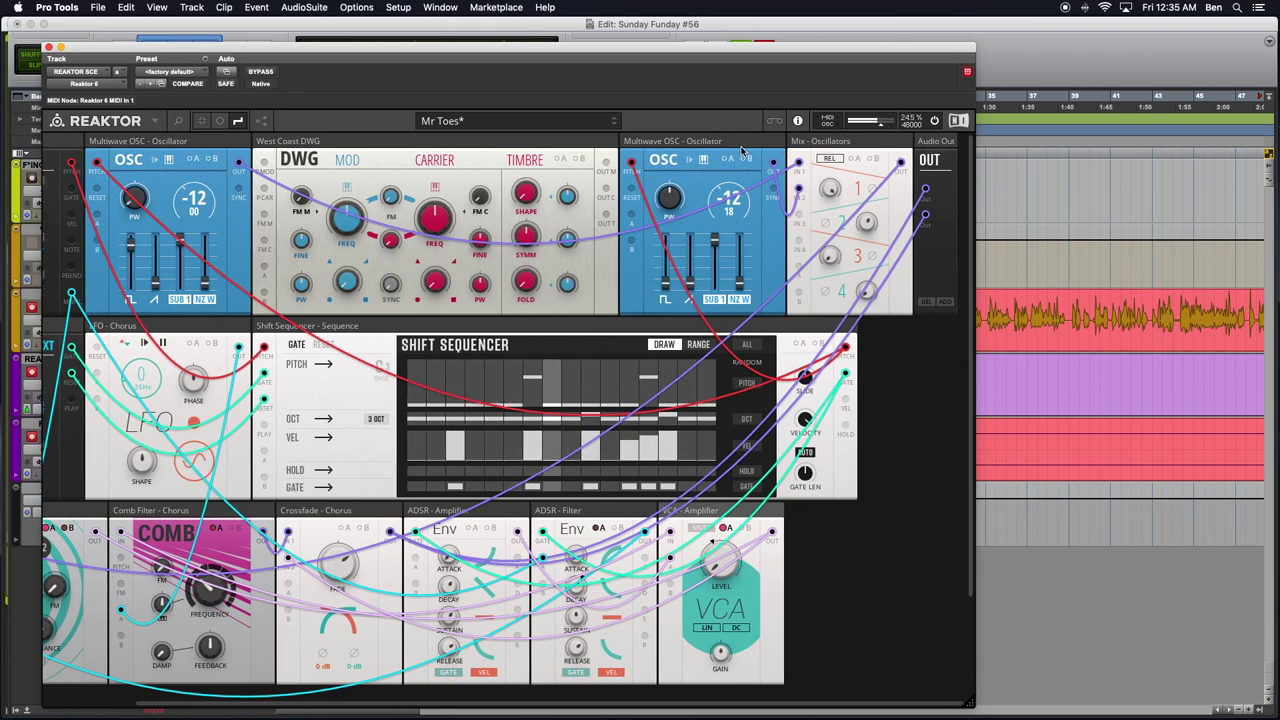
{"action": "left_click_drag", "start_coordinate": [727, 144], "coordinate": [347, 173]}
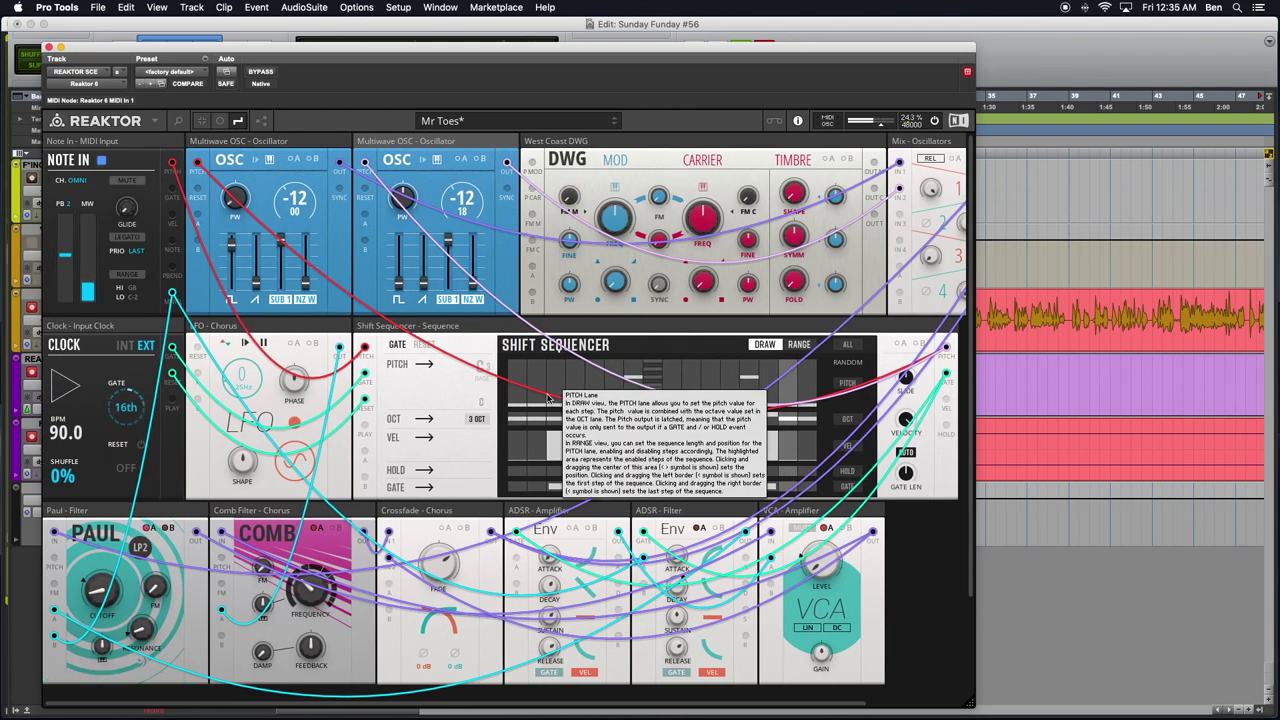
Step: Patch the Shift Sequencer's pitch output into the West Coast DWG's carrier pitch input
{"action": "scroll", "coordinate": [787, 415], "scroll_direction": "right", "scroll_amount": 2}
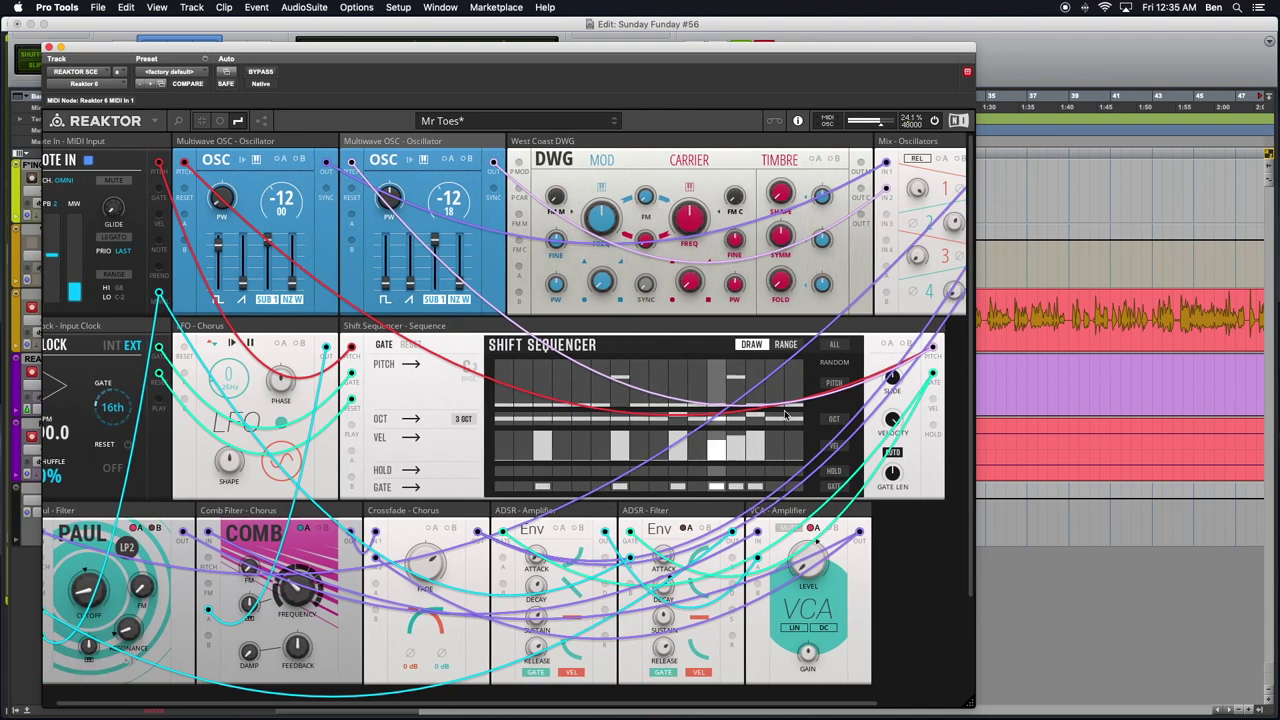
{"action": "scroll", "coordinate": [787, 415], "scroll_direction": "right", "scroll_amount": 2}
{"action": "left_click_drag", "start_coordinate": [926, 362], "coordinate": [506, 192]}
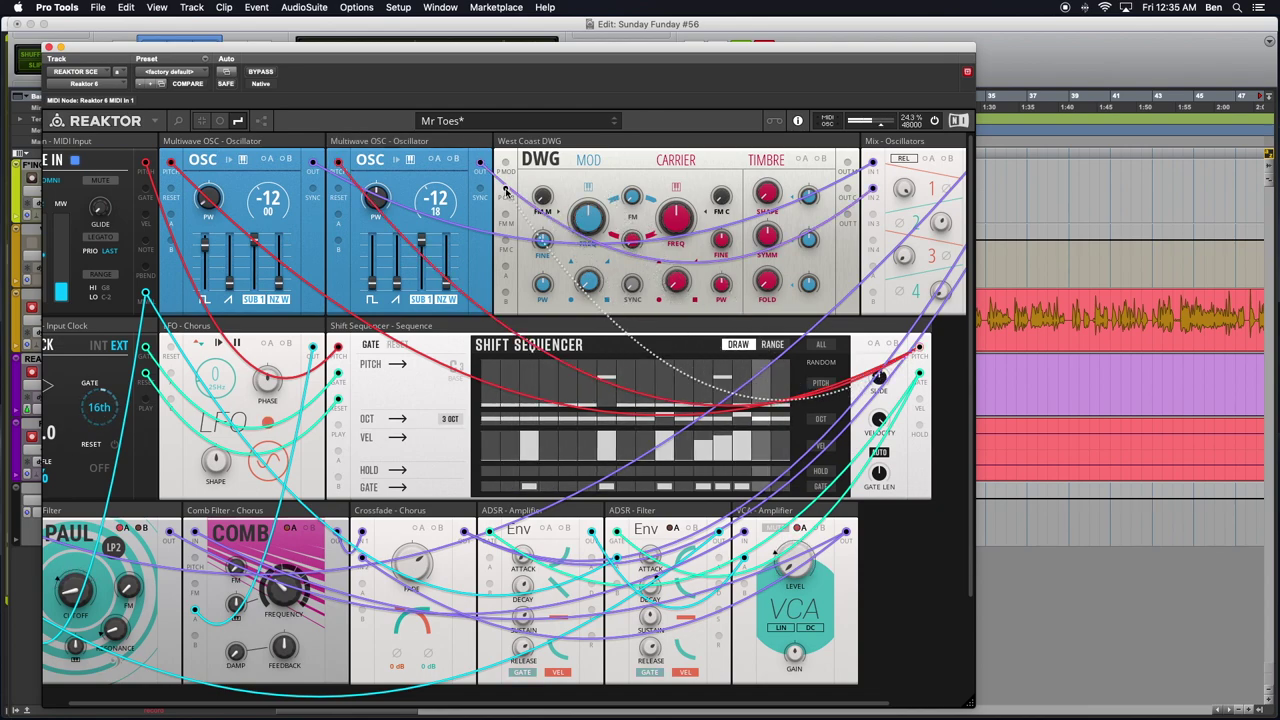
{"action": "left_click_drag", "start_coordinate": [507, 190], "coordinate": [506, 192]}
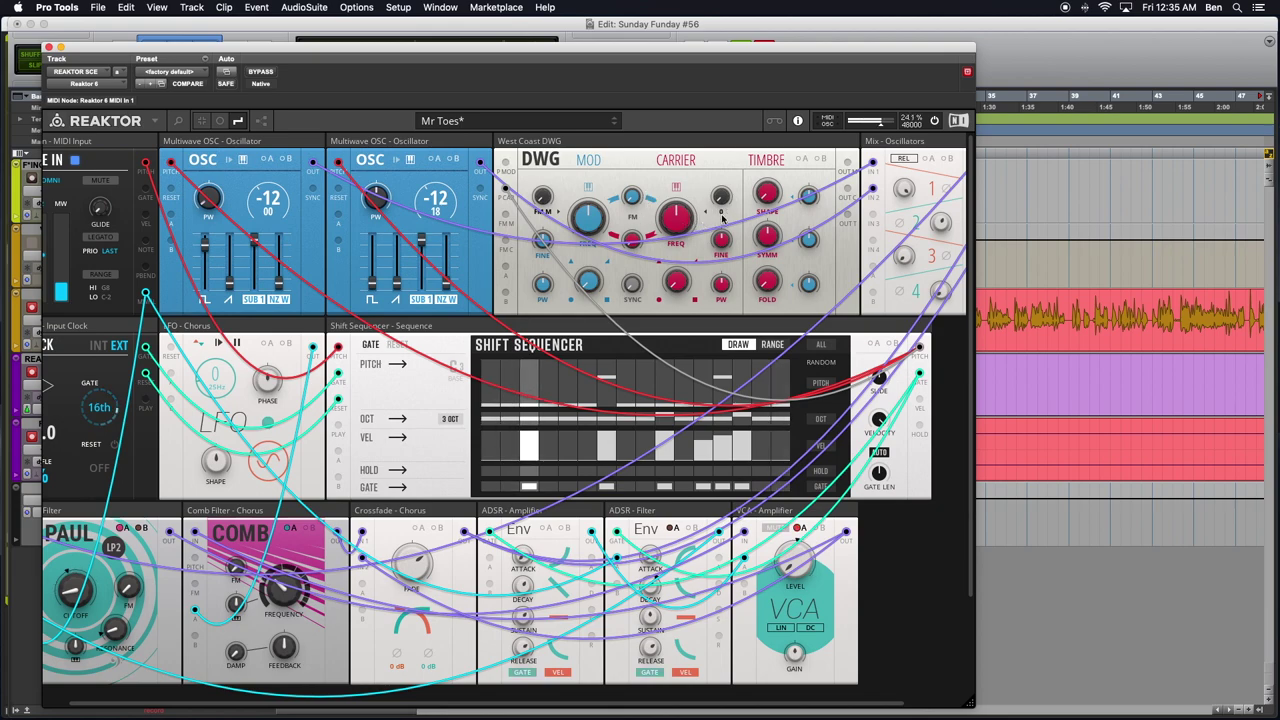
Step: Turn on keyboard tracking for the West Coast DWG's carrier frequency and try out the oscillator's FM knob
{"action": "scroll", "coordinate": [685, 214], "scroll_direction": "right", "scroll_amount": 3}
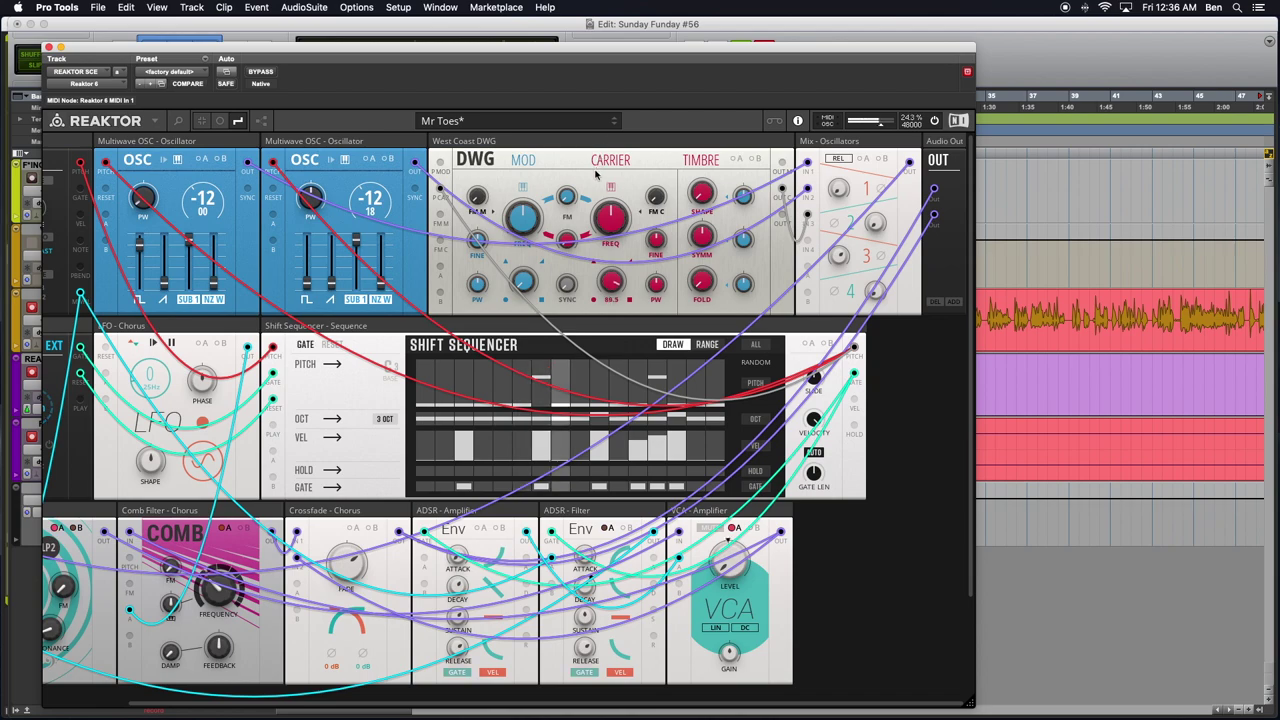
{"action": "left_click", "coordinate": [610, 188]}
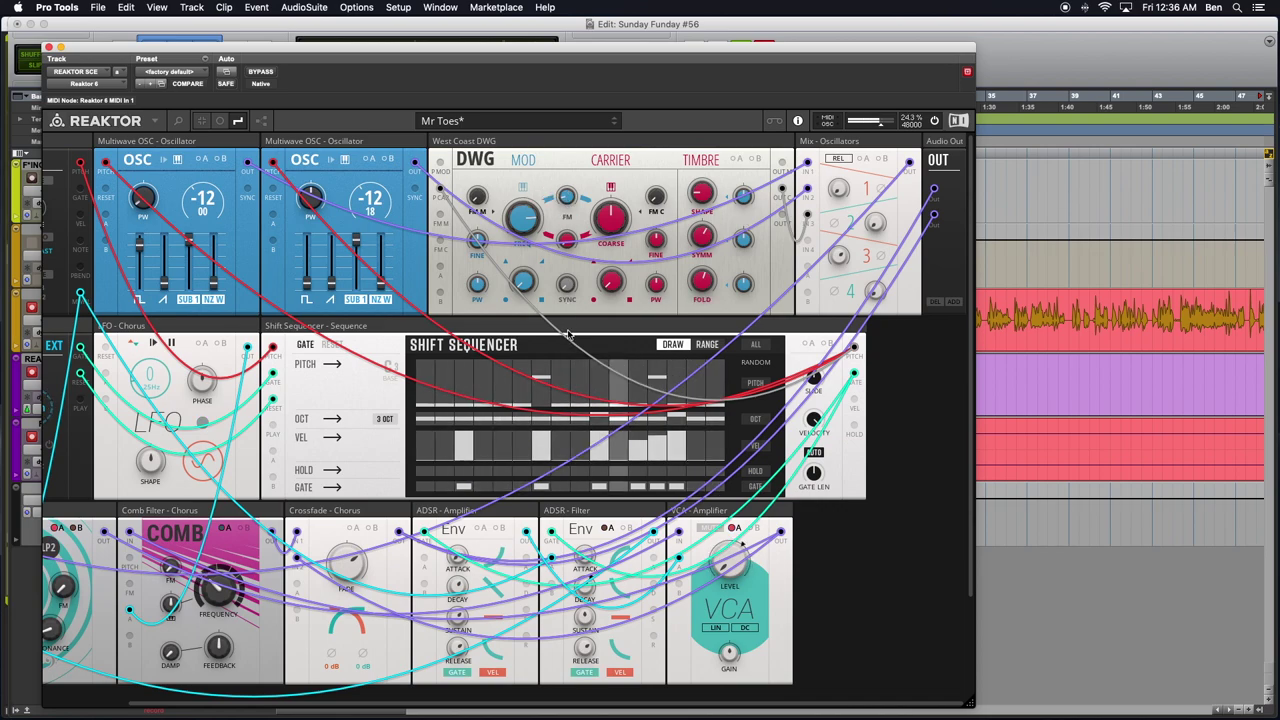
{"action": "left_click_drag", "start_coordinate": [572, 186], "coordinate": [571, 232]}
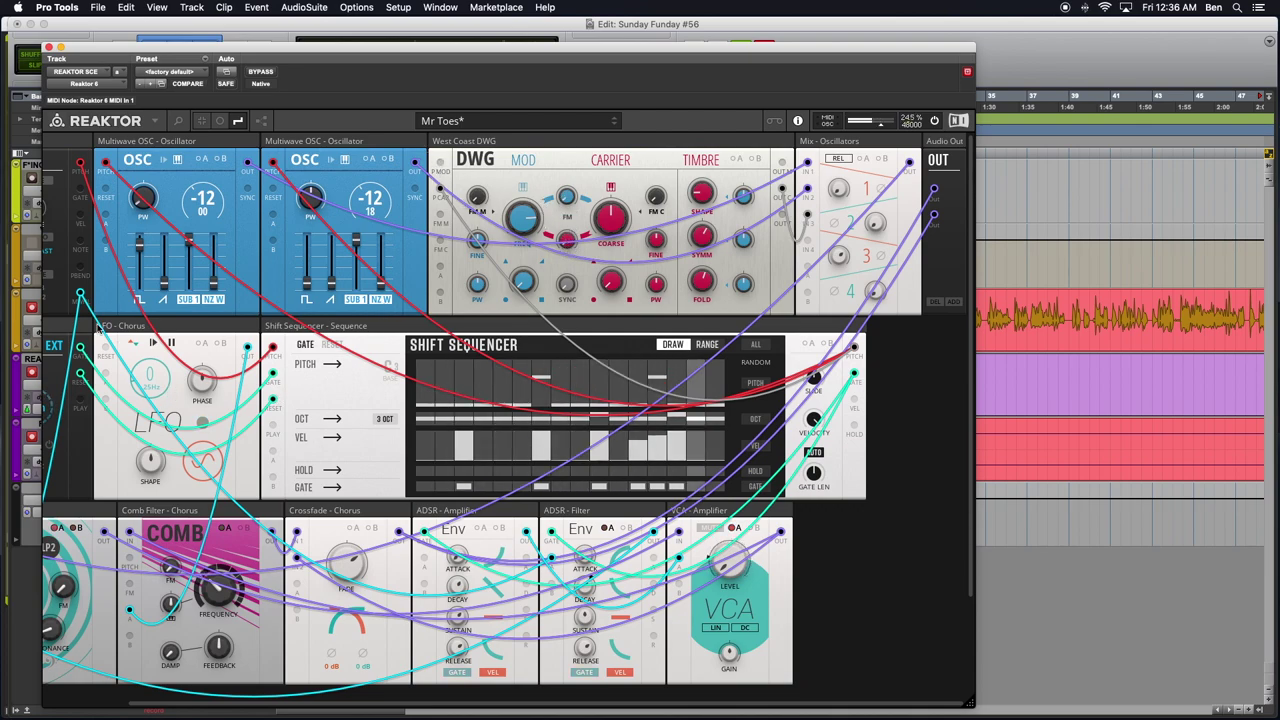
Step: Patch the Note In block's mod wheel output into the West Coast DWG's A modulation input
{"action": "scroll", "coordinate": [100, 327], "scroll_direction": "left", "scroll_amount": 3}
{"action": "left_click_drag", "start_coordinate": [210, 318], "coordinate": [532, 268]}
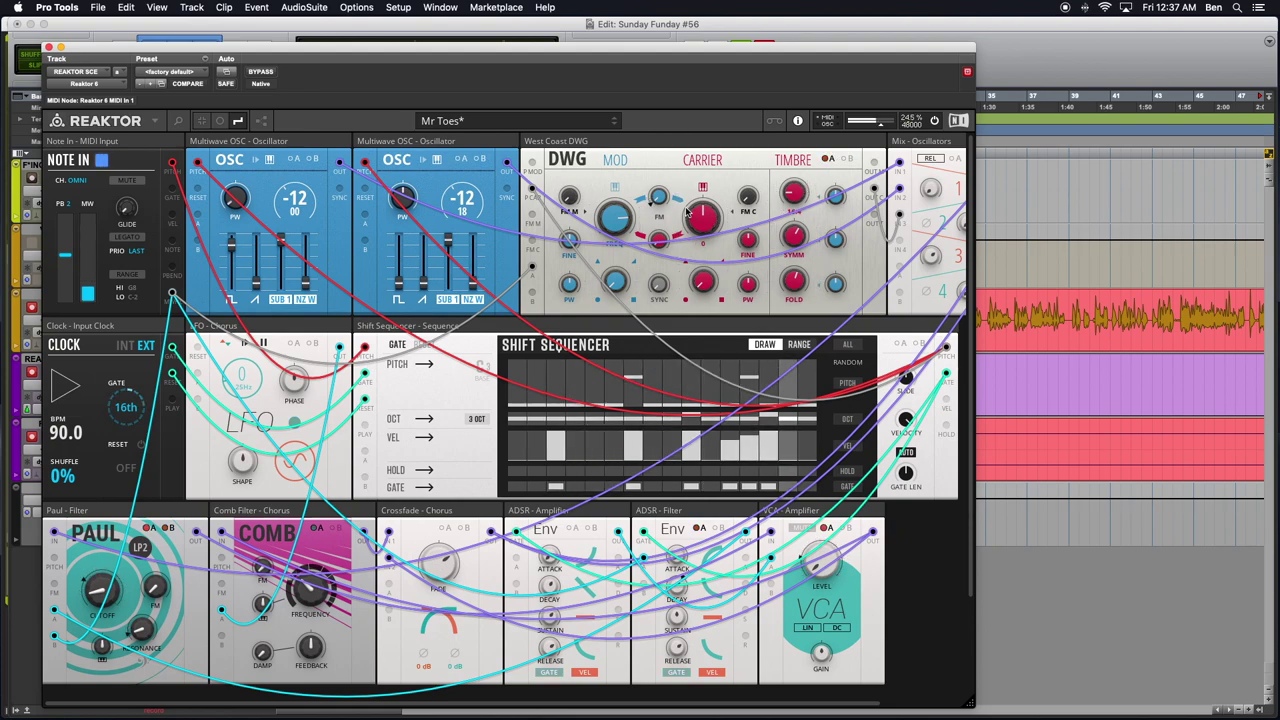
Step: Lower the West Coast DWG carrier's coarse tuning to -24.0 and fine-adjust the same knob
{"action": "scroll", "coordinate": [808, 195], "scroll_direction": "right", "scroll_amount": 3}
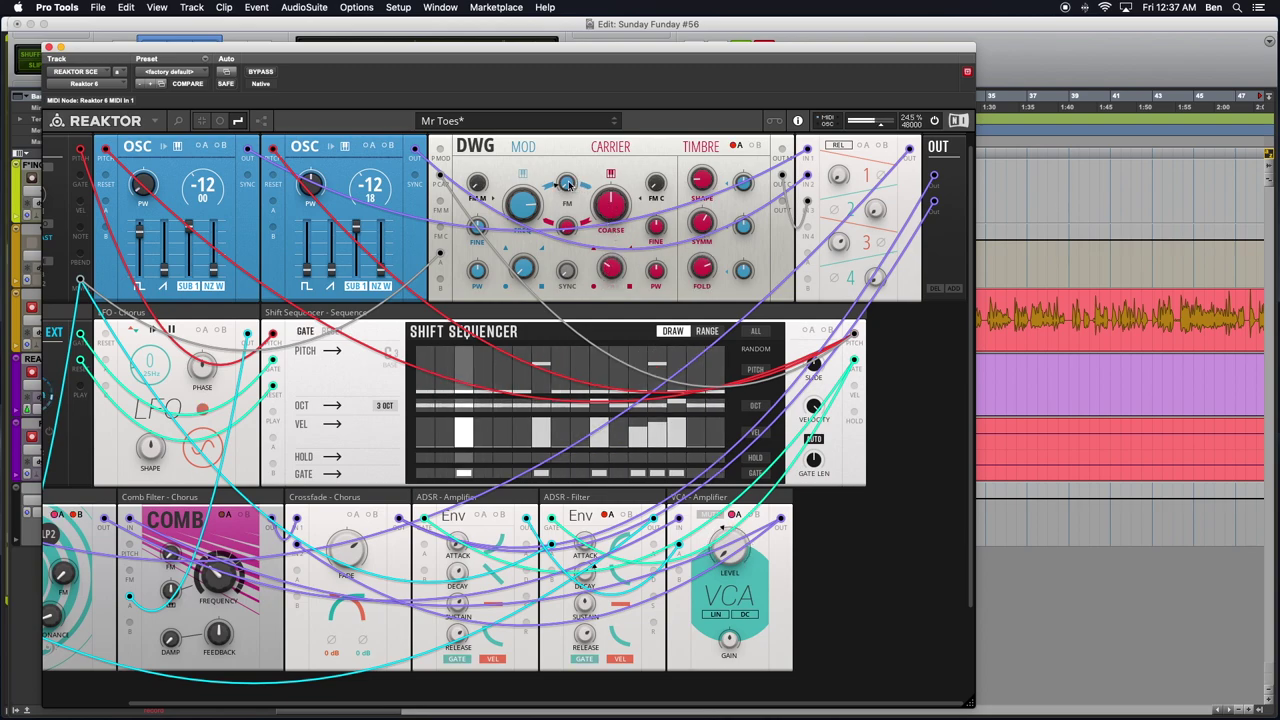
{"action": "mouse_move", "coordinate": [656, 228]}
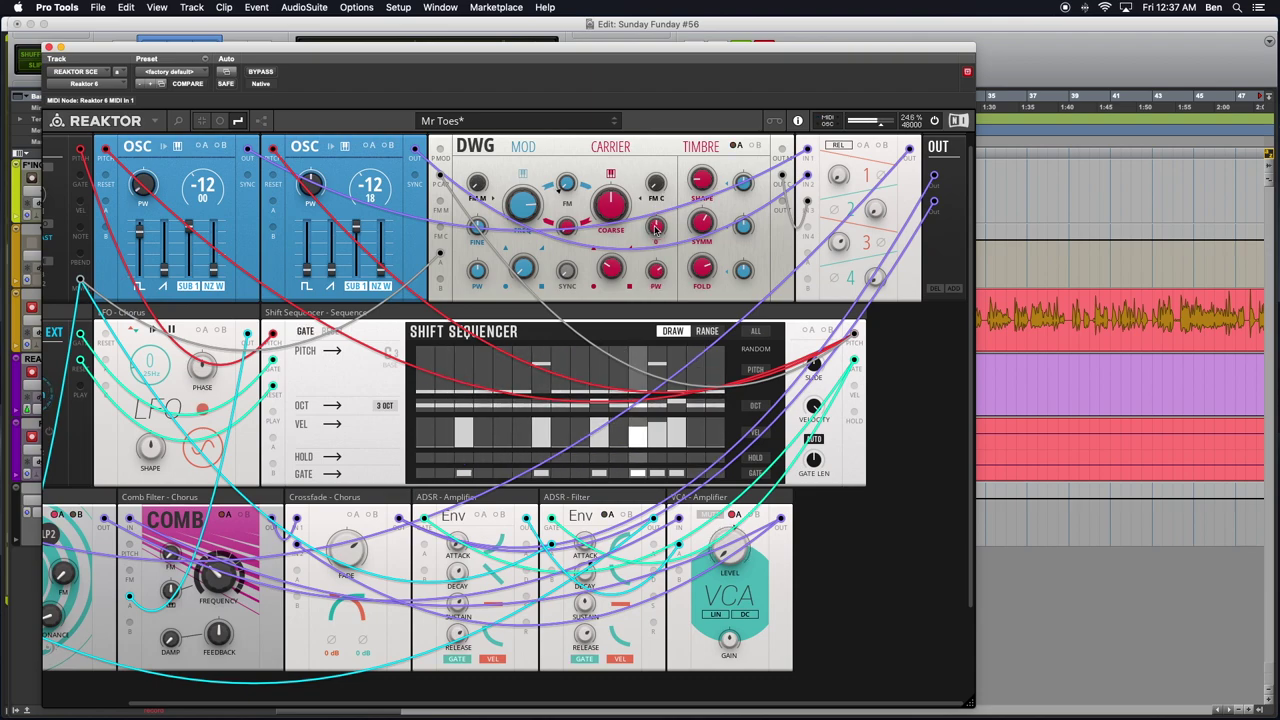
{"action": "left_click_drag", "start_coordinate": [611, 203], "coordinate": [613, 240]}
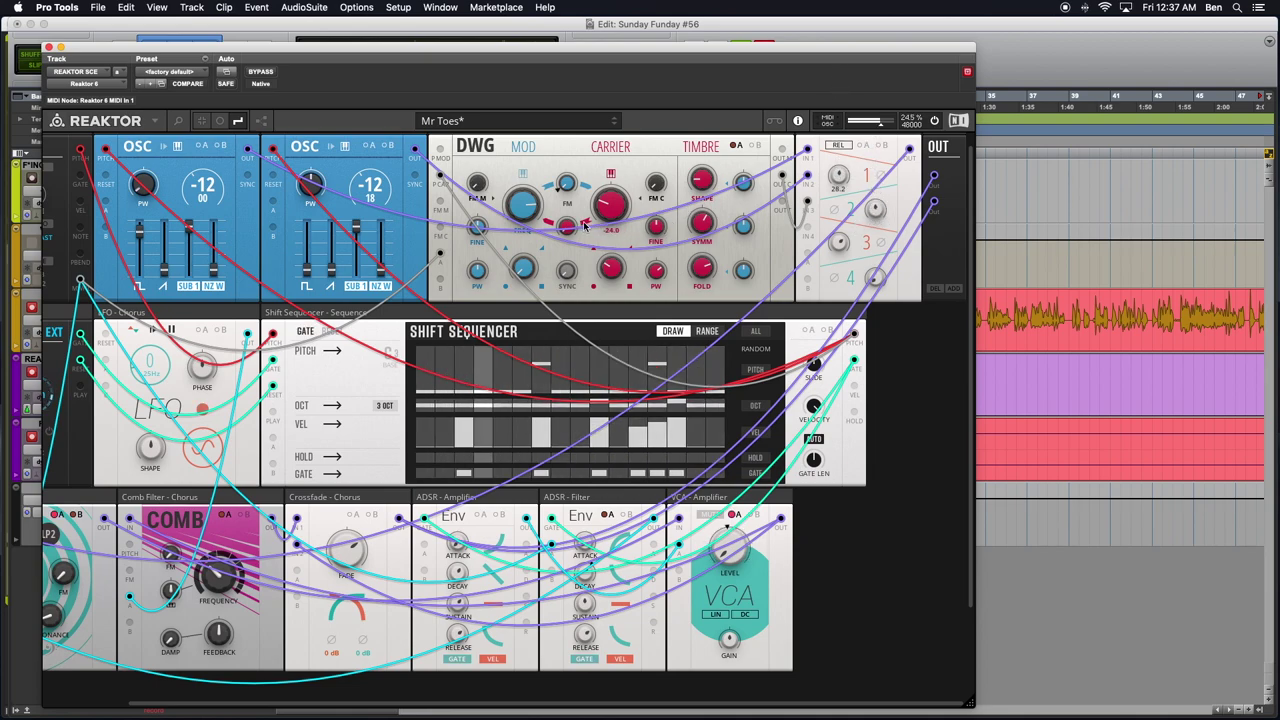
{"action": "mouse_move", "coordinate": [612, 215]}
{"action": "left_click_drag", "start_coordinate": [612, 214], "coordinate": [612, 209]}
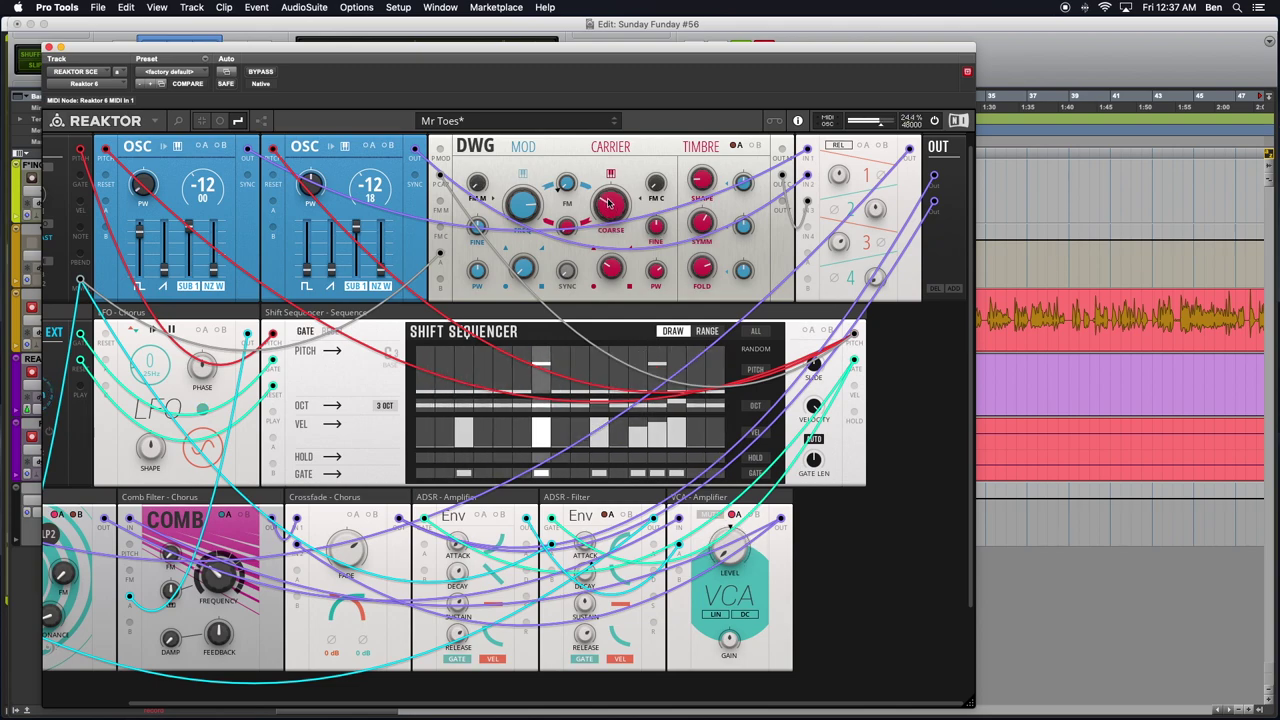
{"action": "left_click_drag", "start_coordinate": [608, 203], "coordinate": [607, 197]}
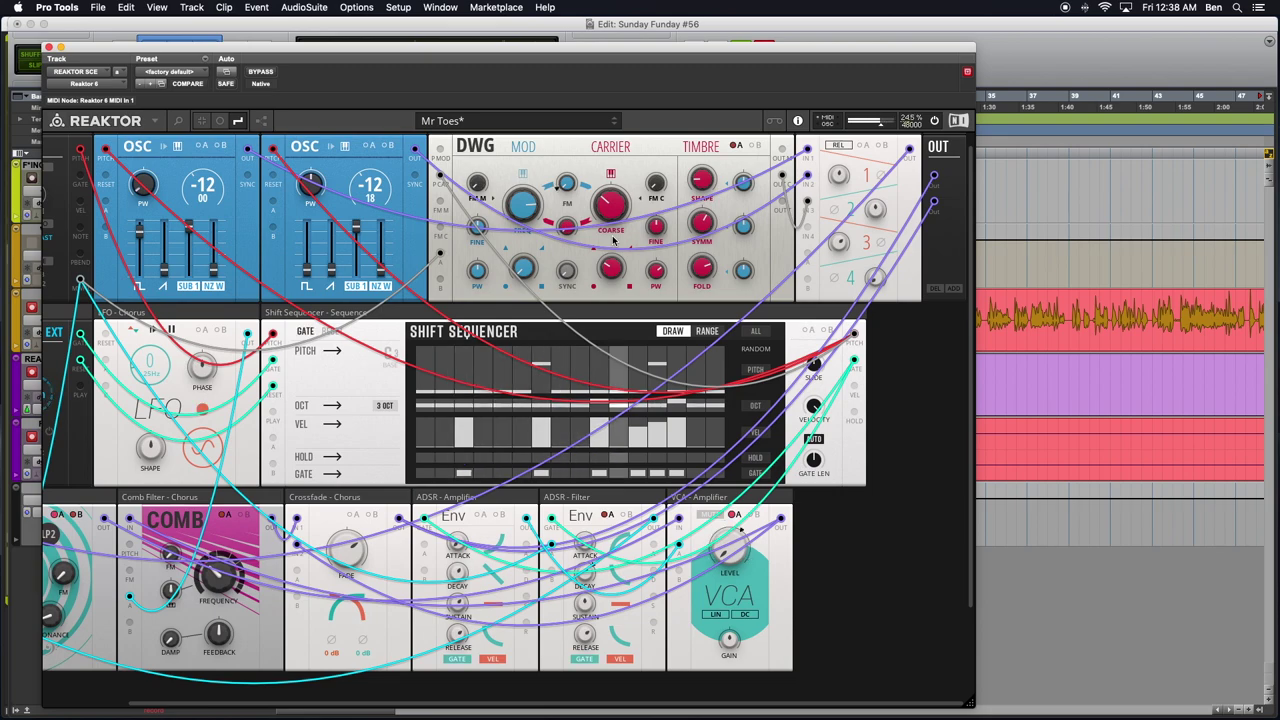
Step: Widen the plug-in window to fit the whole rack and move the Audio Out block to the end of the second row
{"action": "scroll", "coordinate": [600, 260], "scroll_direction": "left", "scroll_amount": 3}
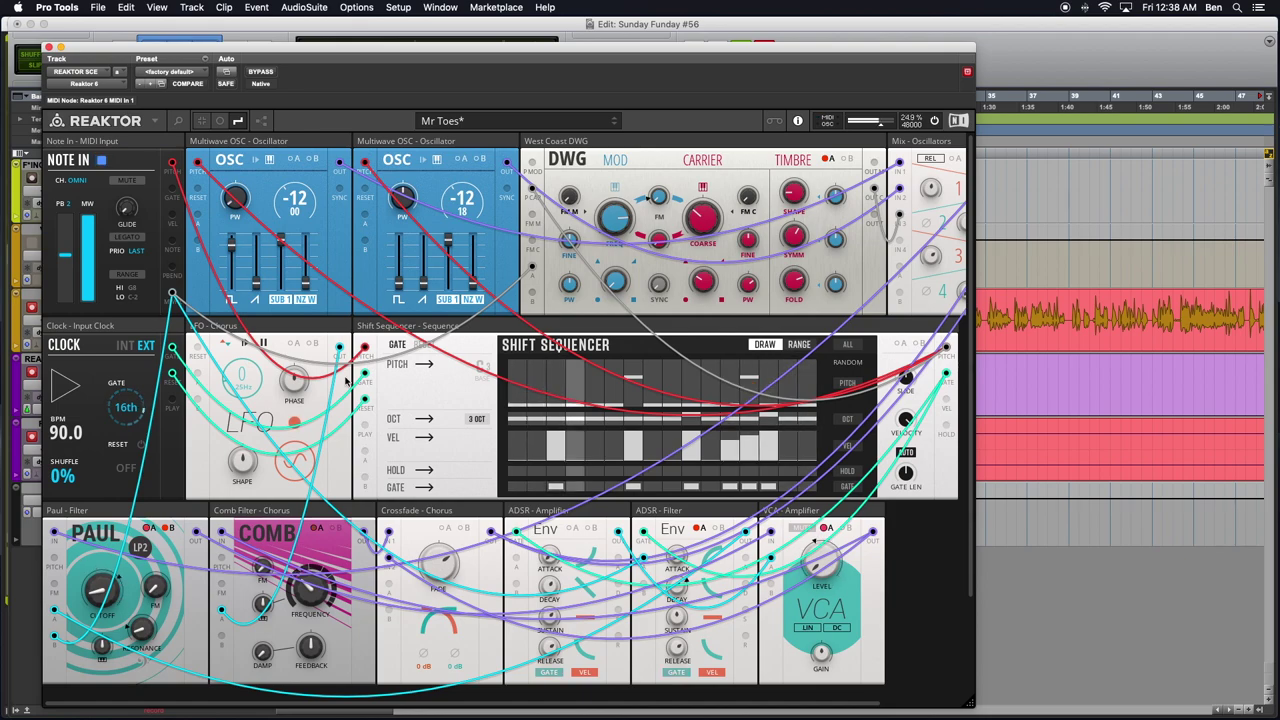
{"action": "left_click_drag", "start_coordinate": [1010, 715], "coordinate": [1103, 710]}
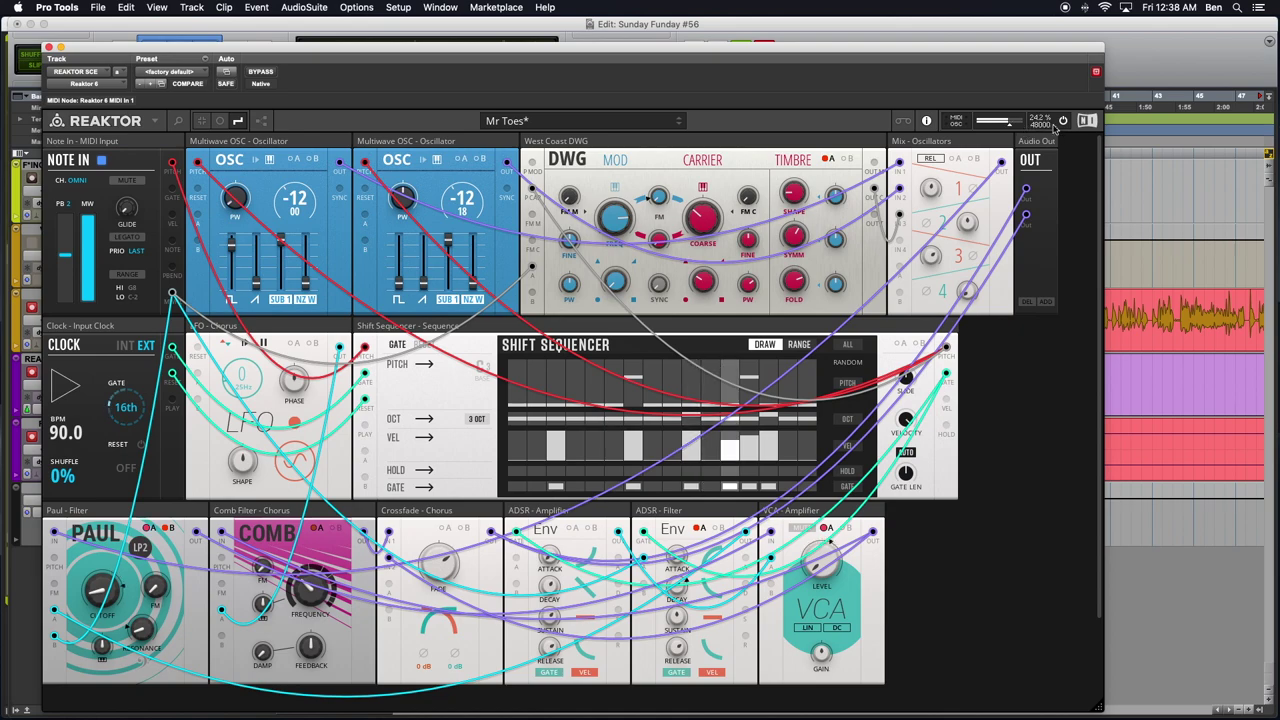
{"action": "left_click_drag", "start_coordinate": [1053, 141], "coordinate": [998, 326]}
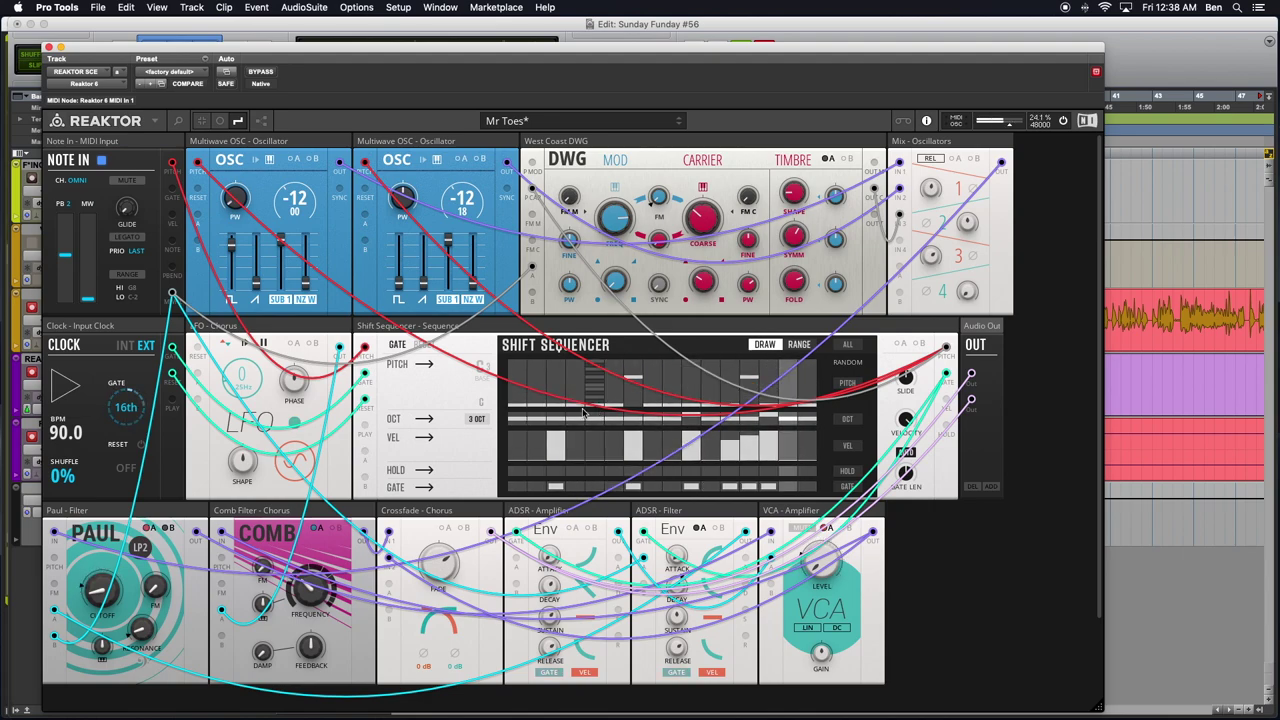
Step: Randomize the Shift Sequencer's pitch, gate and velocity lanes
{"action": "mouse_move", "coordinate": [437, 438]}
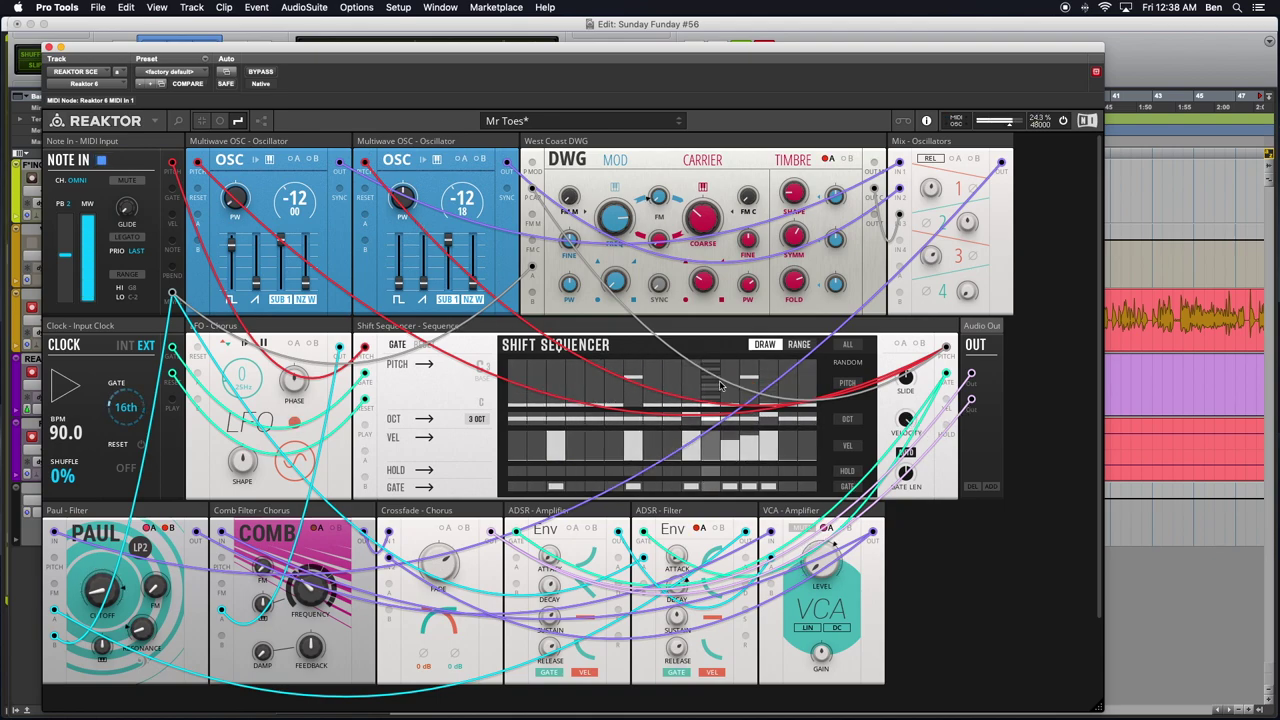
{"action": "left_click", "coordinate": [849, 385]}
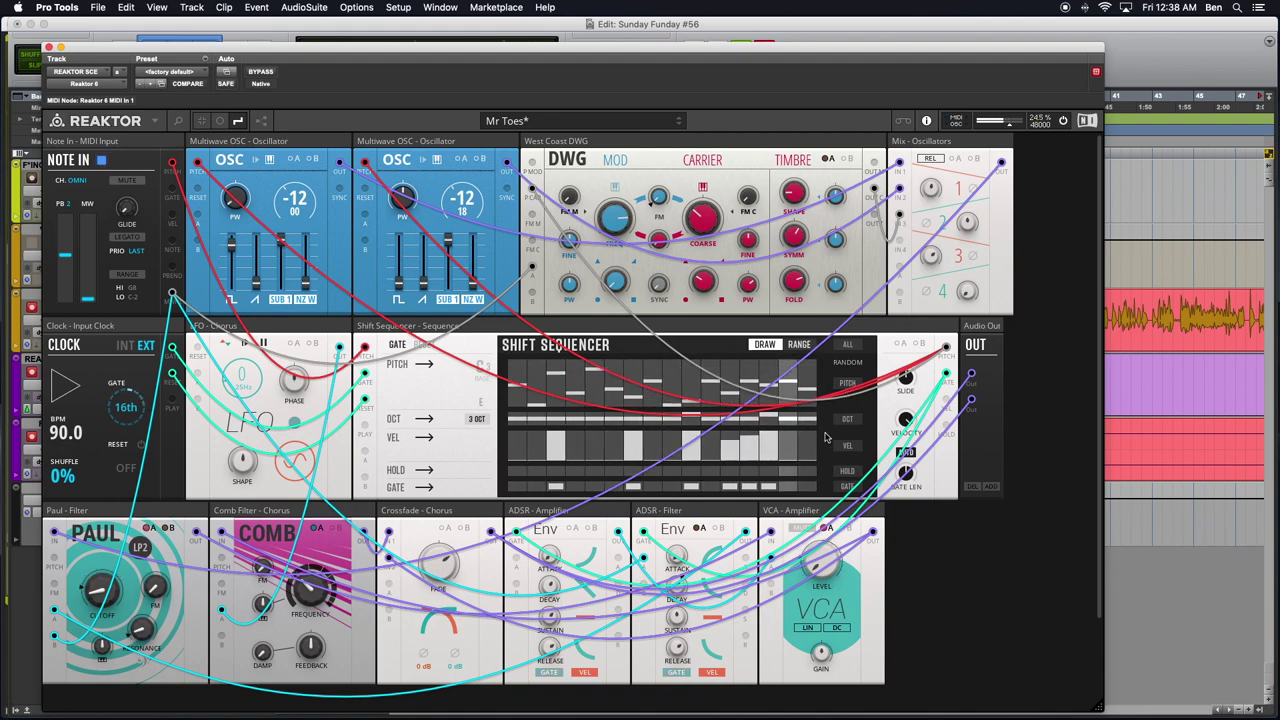
{"action": "left_click", "coordinate": [846, 487]}
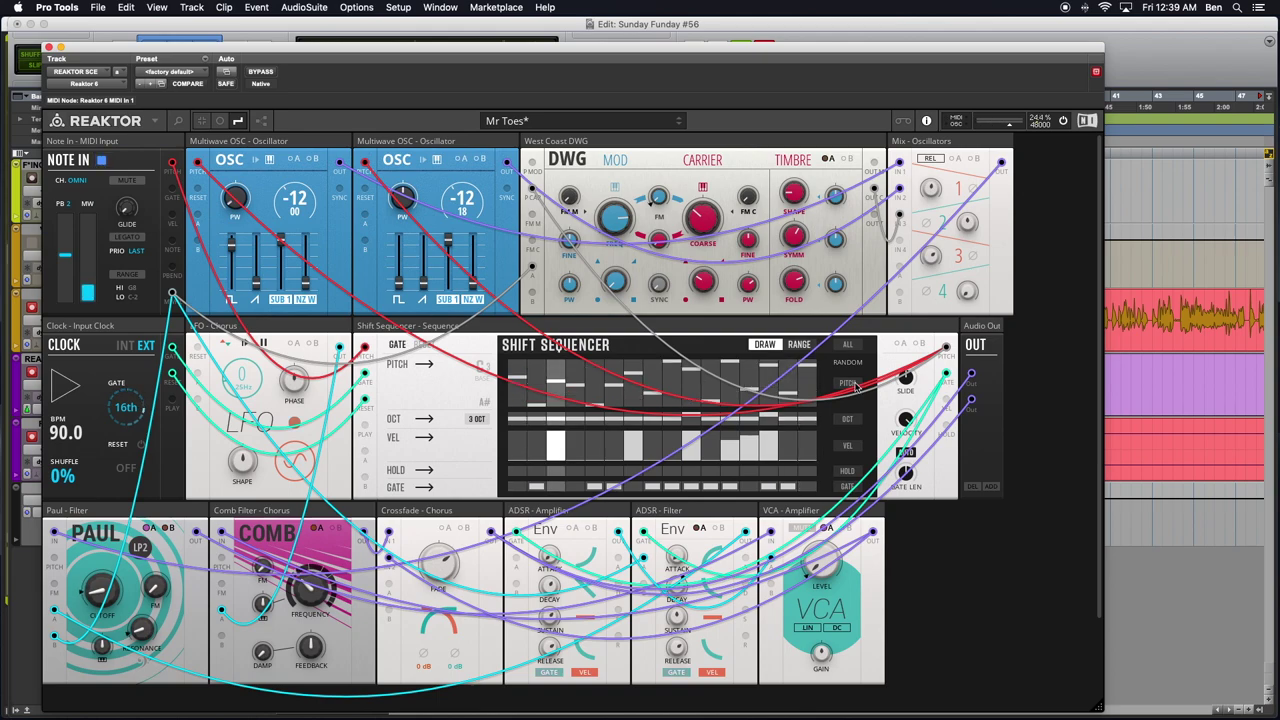
{"action": "left_click", "coordinate": [843, 489]}
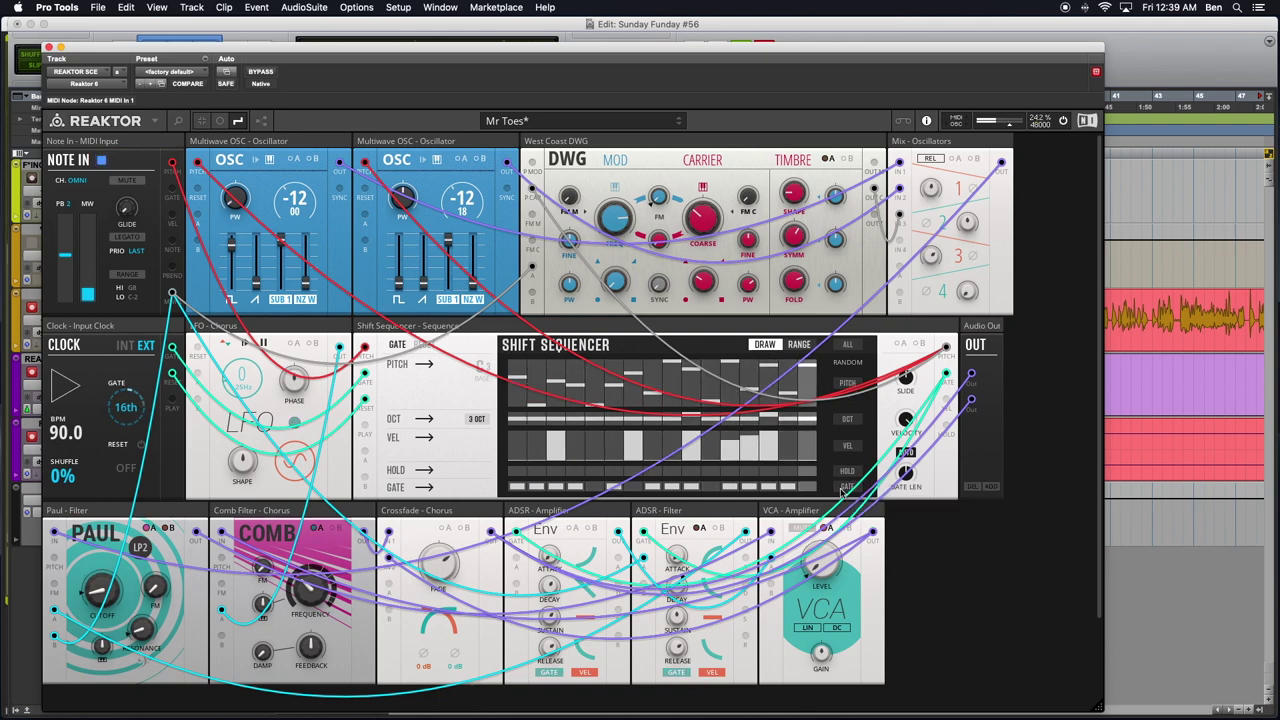
{"action": "left_click", "coordinate": [845, 447]}
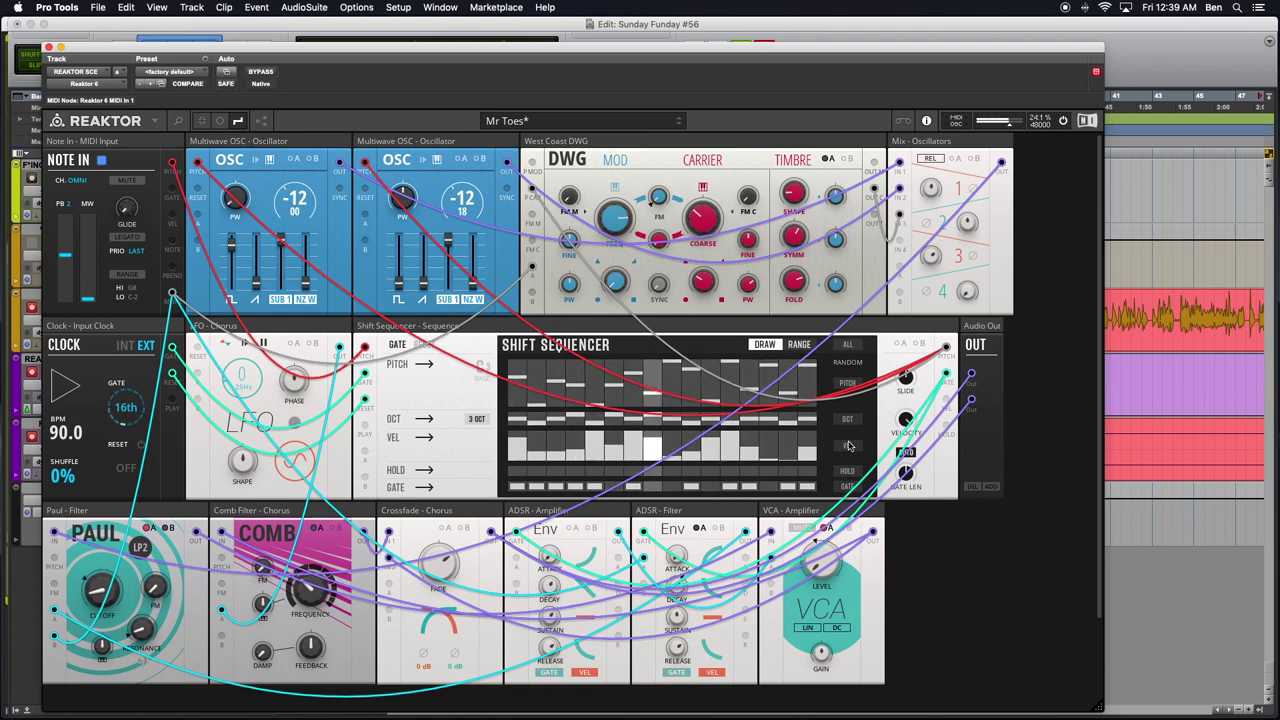
{"action": "left_click", "coordinate": [850, 444]}
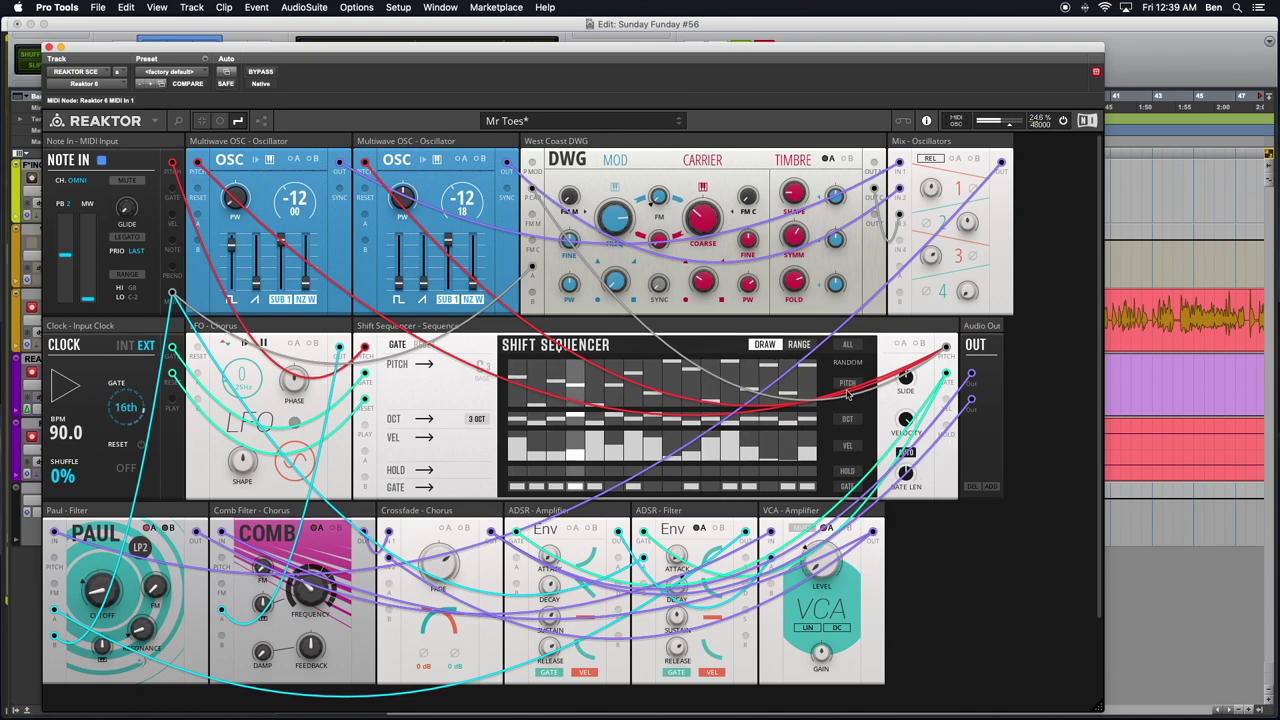
{"action": "mouse_move", "coordinate": [545, 421]}
{"action": "left_click", "coordinate": [643, 123]}
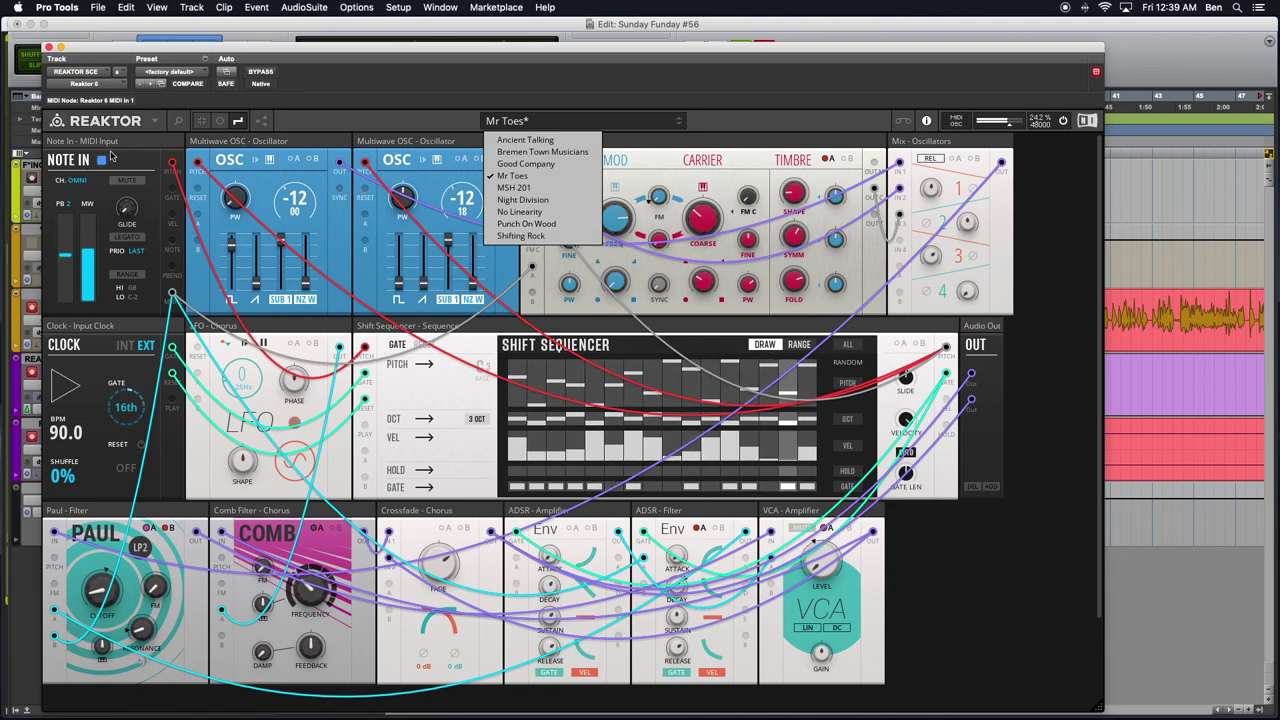
{"action": "key", "text": "Escape"}
{"action": "left_click", "coordinate": [180, 122]}
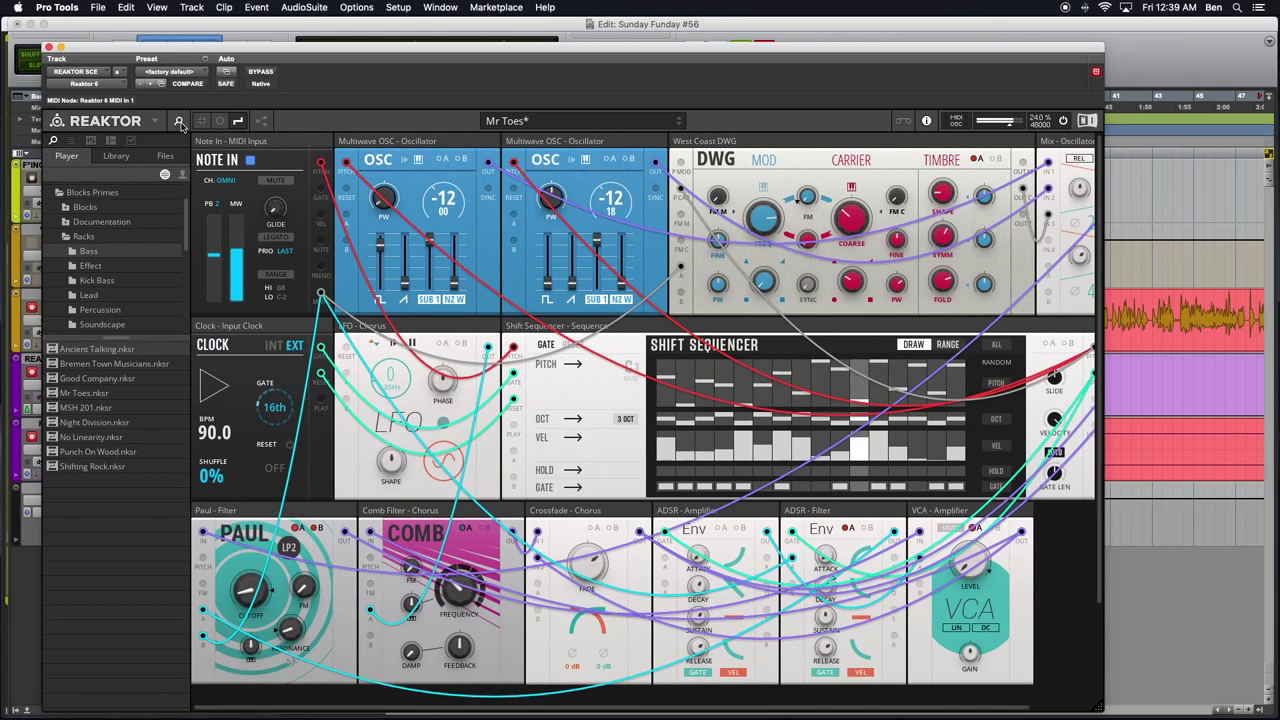
{"action": "scroll", "coordinate": [80, 231], "scroll_direction": "up", "scroll_amount": 1}
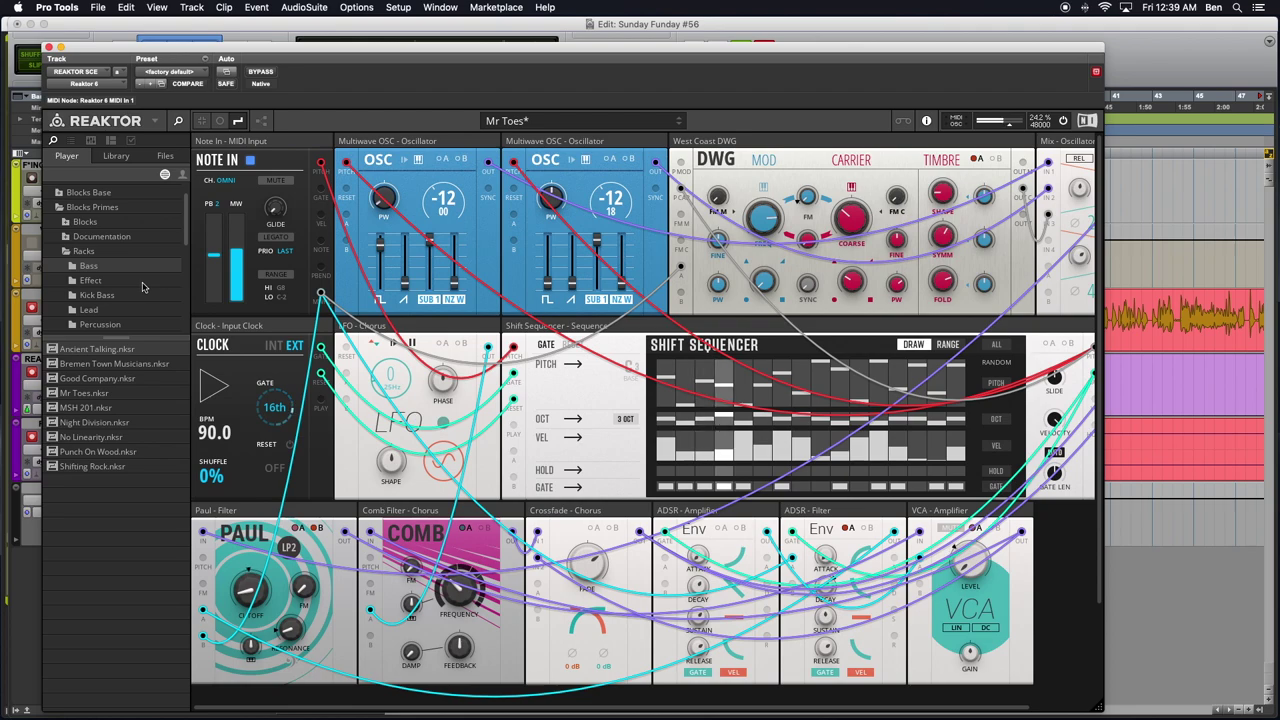
{"action": "left_click", "coordinate": [182, 122]}
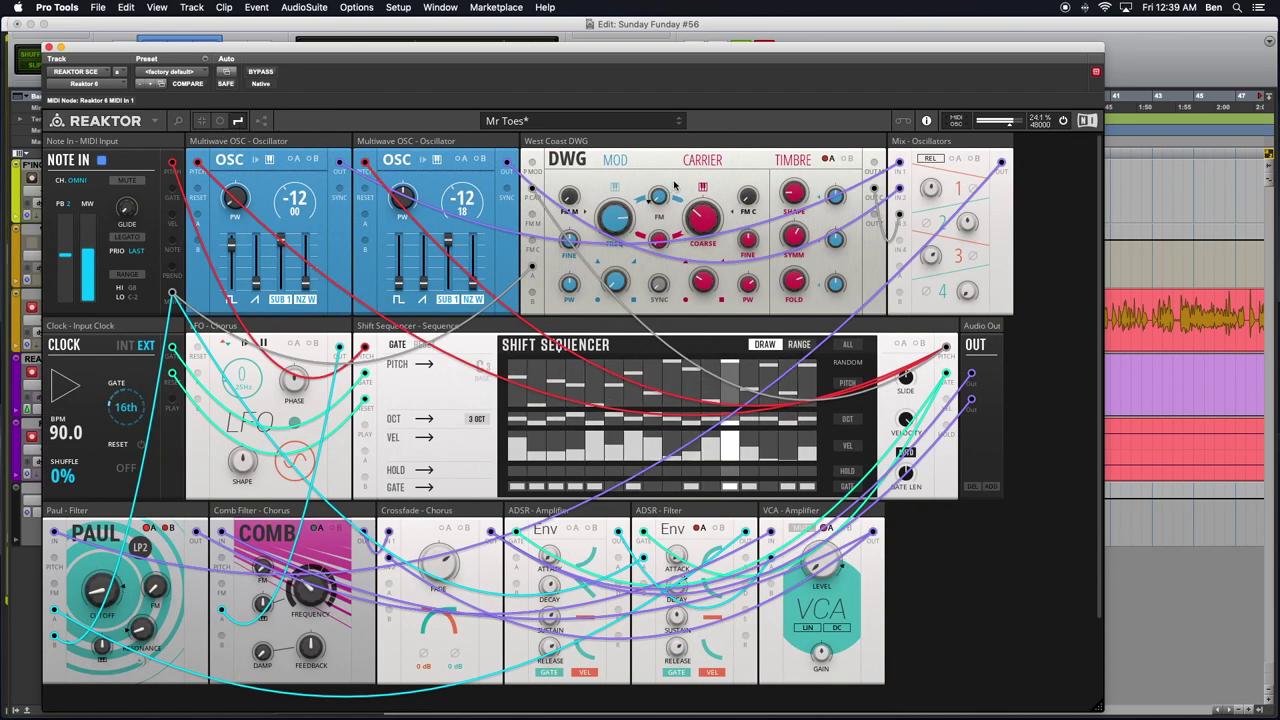
Step: Load the No Linearity bass rack in place of Mr Toes
{"action": "left_click", "coordinate": [520, 121]}
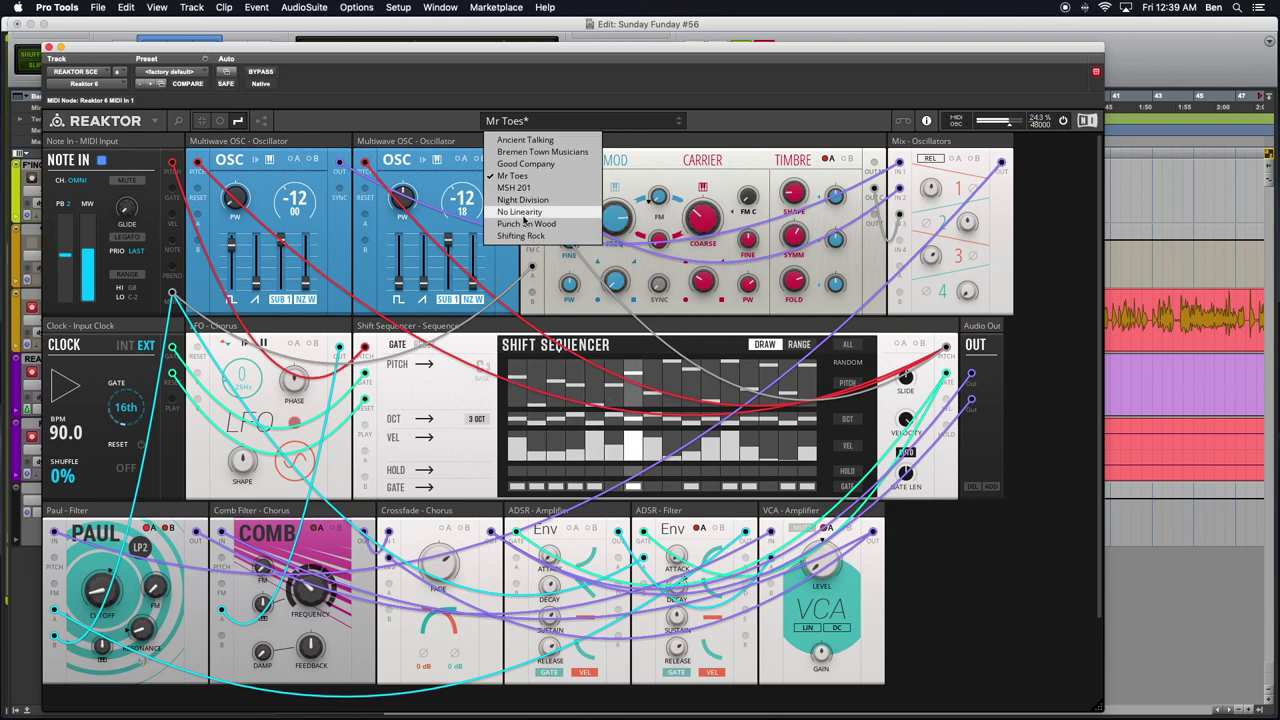
{"action": "left_click", "coordinate": [522, 211]}
{"action": "left_click", "coordinate": [680, 248]}
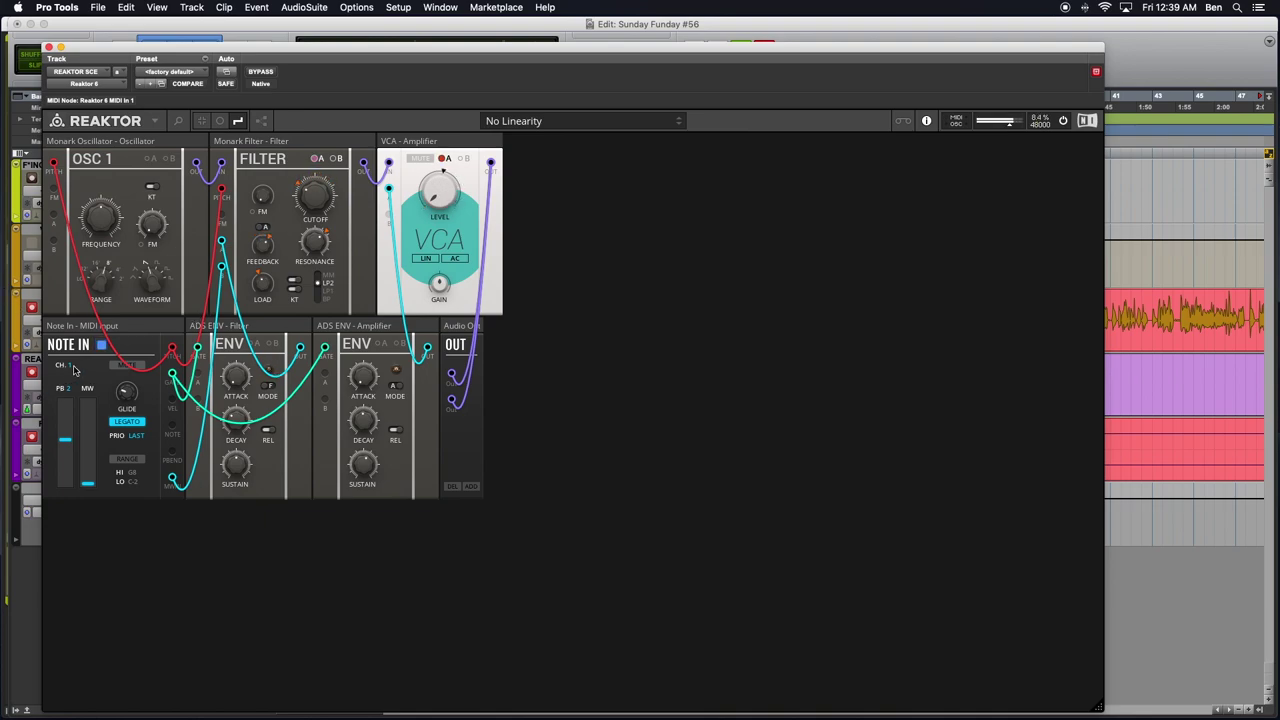
Step: Shrink the plug-in window, move it to uncover the track list, and enlarge it to leave empty space beside the blocks
{"action": "mouse_move", "coordinate": [73, 370]}
{"action": "left_click_drag", "start_coordinate": [1097, 710], "coordinate": [521, 522]}
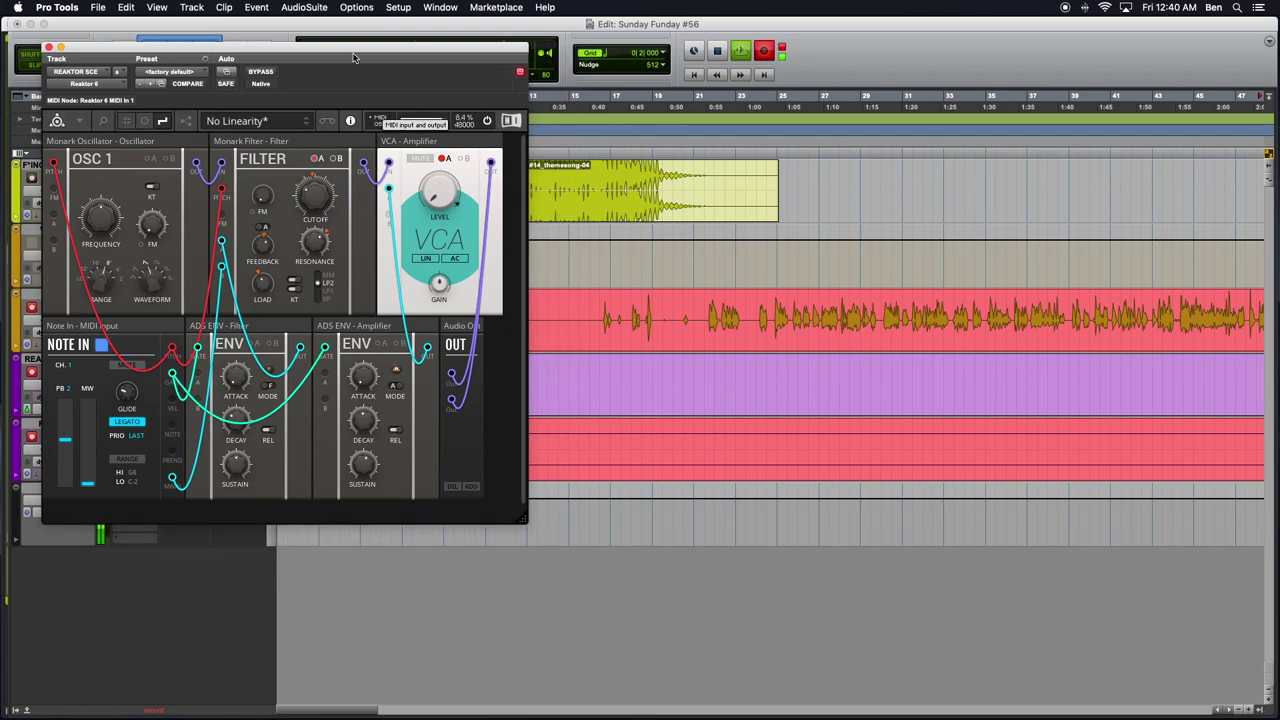
{"action": "left_click_drag", "start_coordinate": [353, 58], "coordinate": [658, 212]}
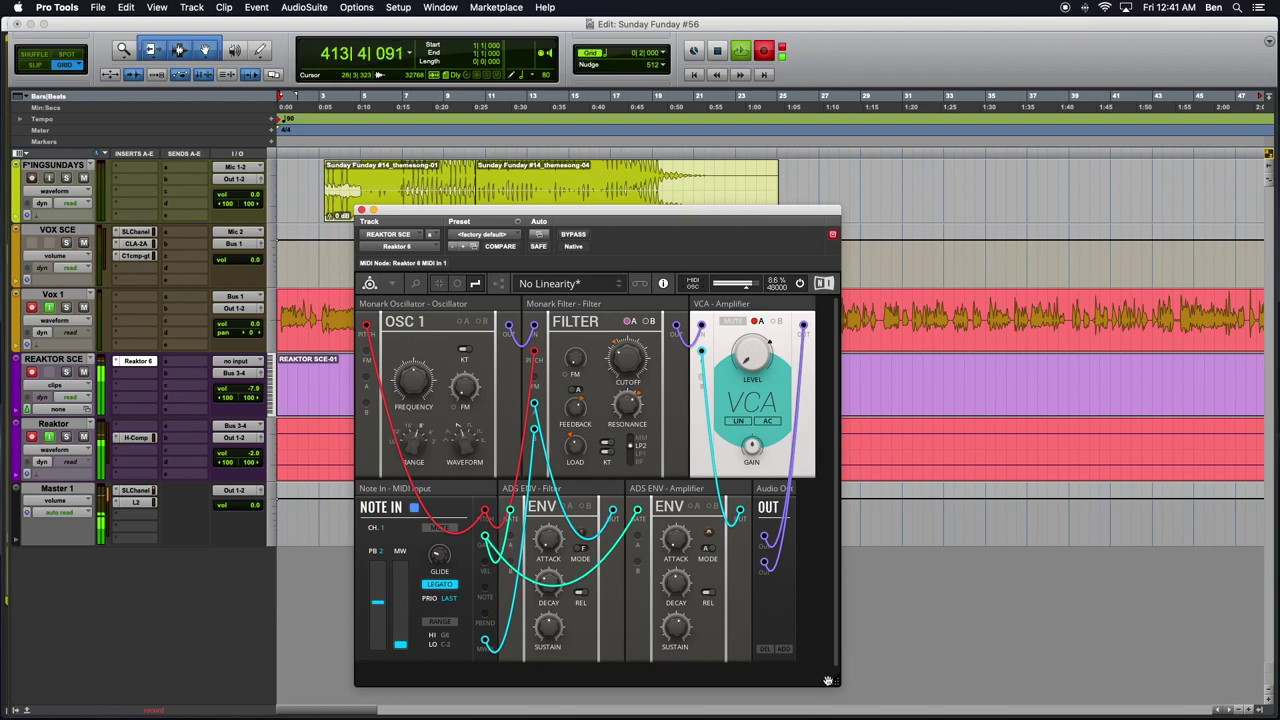
{"action": "left_click_drag", "start_coordinate": [838, 683], "coordinate": [980, 713]}
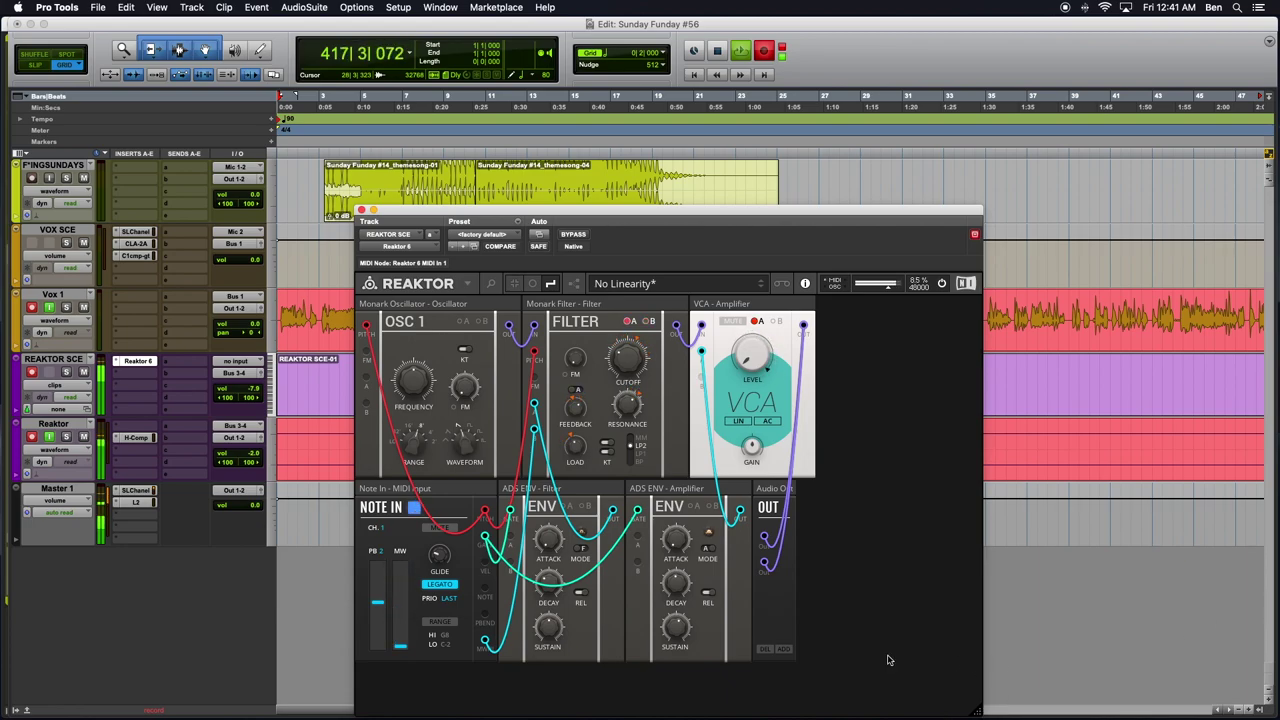
Step: Find a reverb by searching the block library and add the Blocks Primes EFX-Rounds Reverb to the rack
{"action": "right_click", "coordinate": [862, 547]}
{"action": "left_click", "coordinate": [862, 545]}
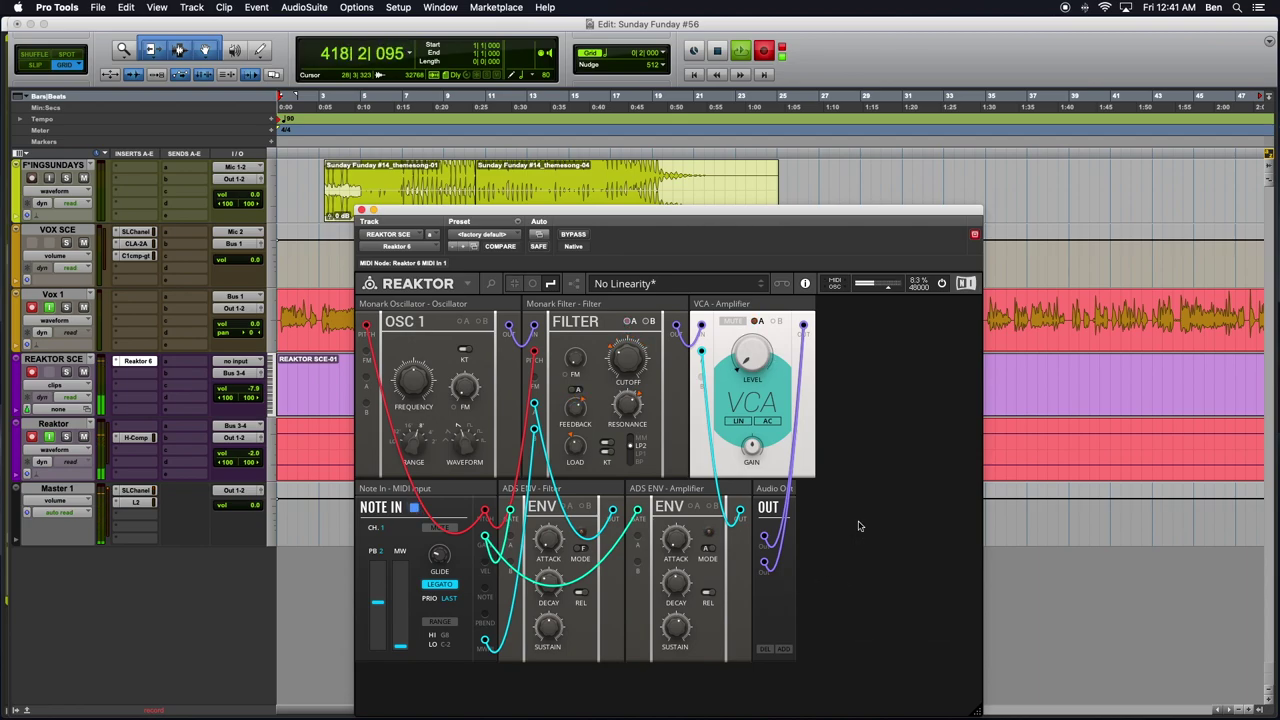
{"action": "type", "text": "Oscill"}
{"action": "key", "text": "BackSpace"}
{"action": "key", "text": "BackSpace"}
{"action": "key", "text": "BackSpace"}
{"action": "key", "text": "BackSpace"}
{"action": "key", "text": "BackSpace"}
{"action": "key", "text": "BackSpace"}
{"action": "type", "text": "rev"}
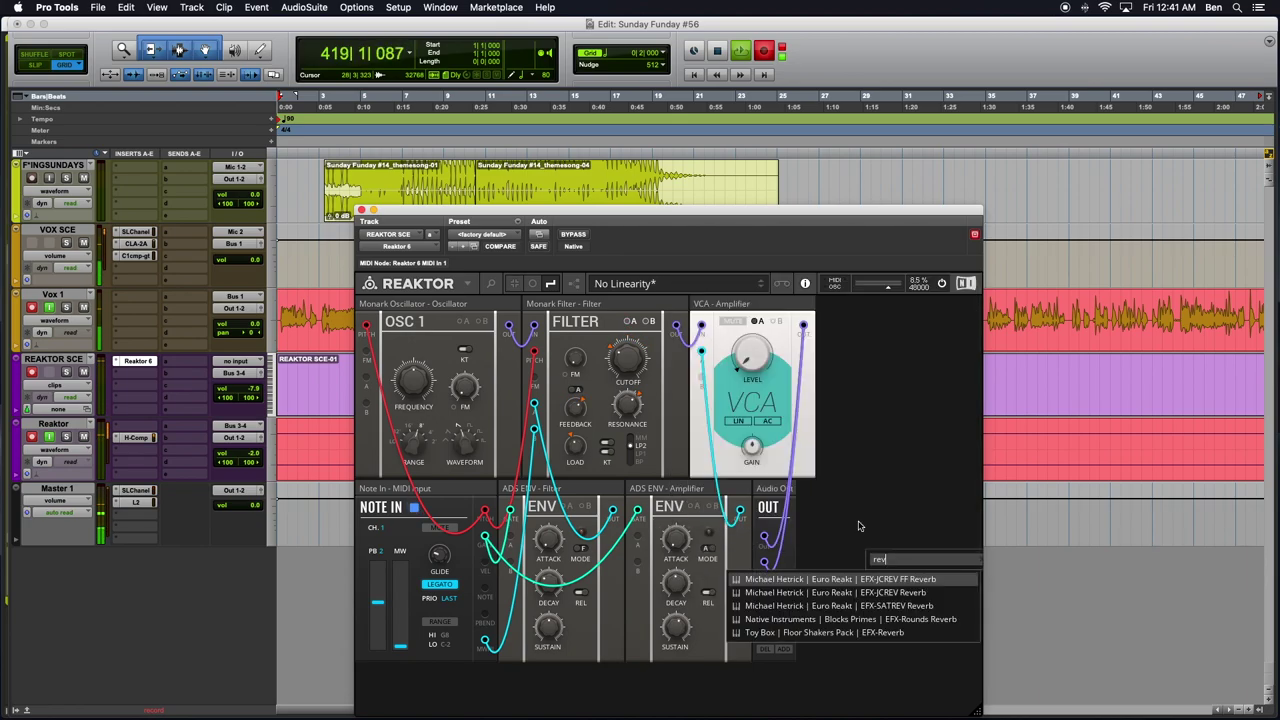
{"action": "left_click", "coordinate": [824, 627]}
Step: Place the Rounds Reverb block in the second row between the amplifier envelope and the Audio Out block
{"action": "left_click_drag", "start_coordinate": [852, 489], "coordinate": [690, 490]}
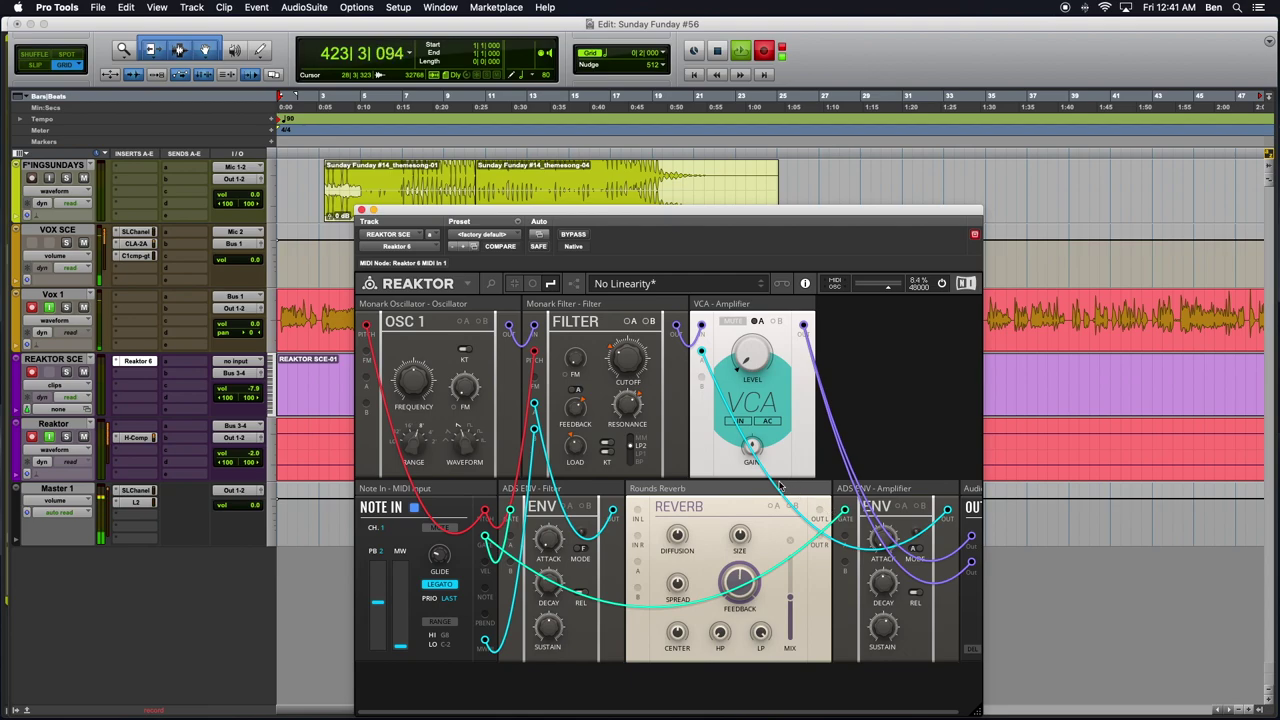
{"action": "left_click_drag", "start_coordinate": [777, 488], "coordinate": [903, 295]}
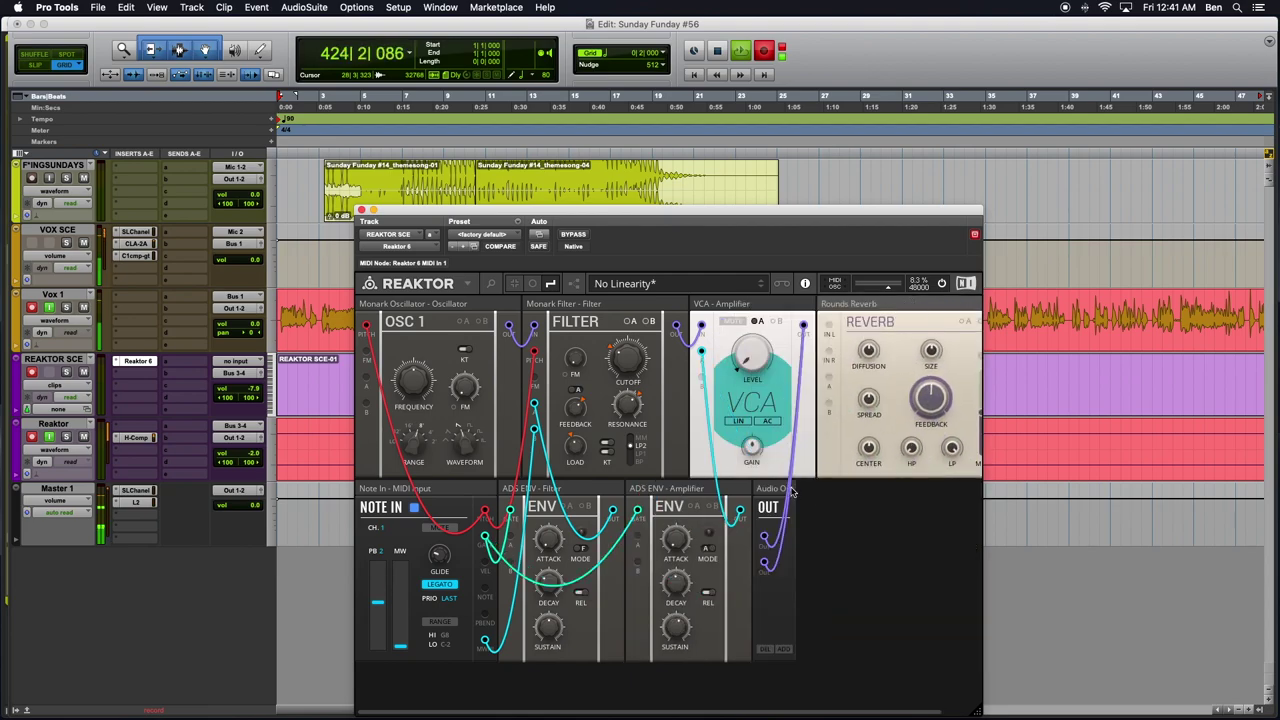
{"action": "left_click_drag", "start_coordinate": [850, 304], "coordinate": [706, 480]}
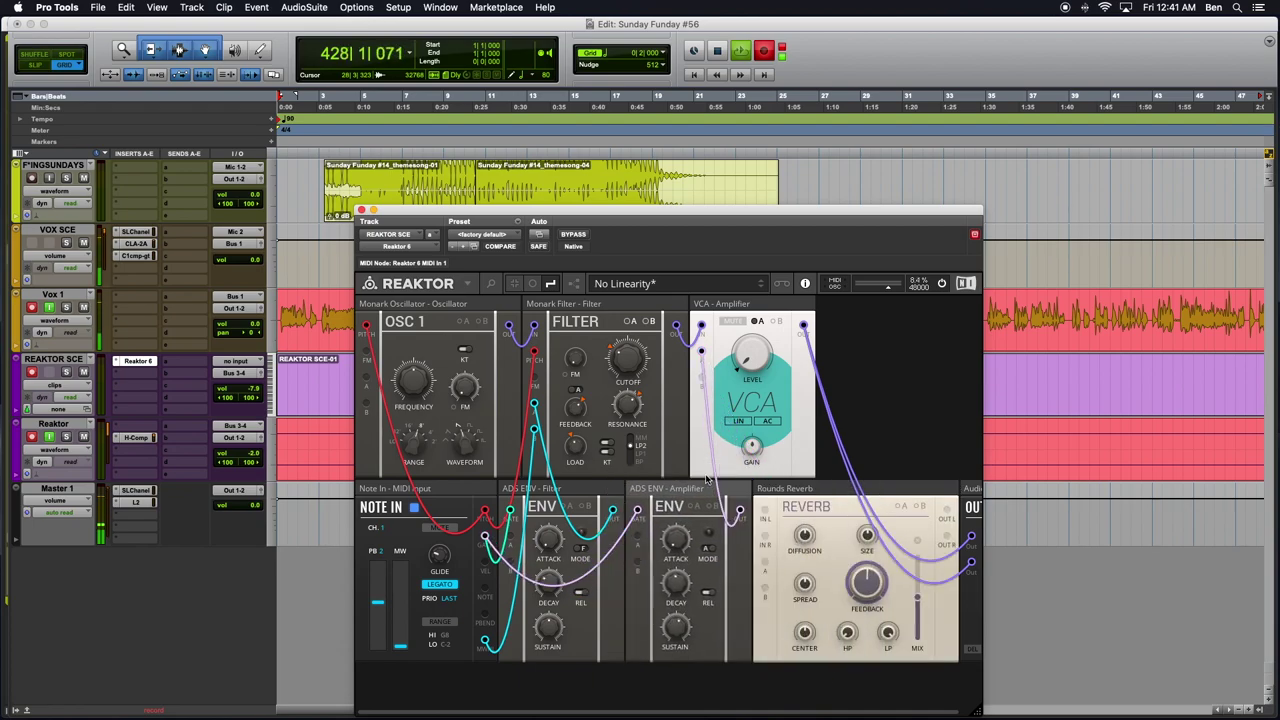
Step: Patch the VCA output into both Rounds Reverb inputs and the reverb's left and right outputs into Audio Out
{"action": "scroll", "coordinate": [866, 518], "scroll_direction": "right", "scroll_amount": 2}
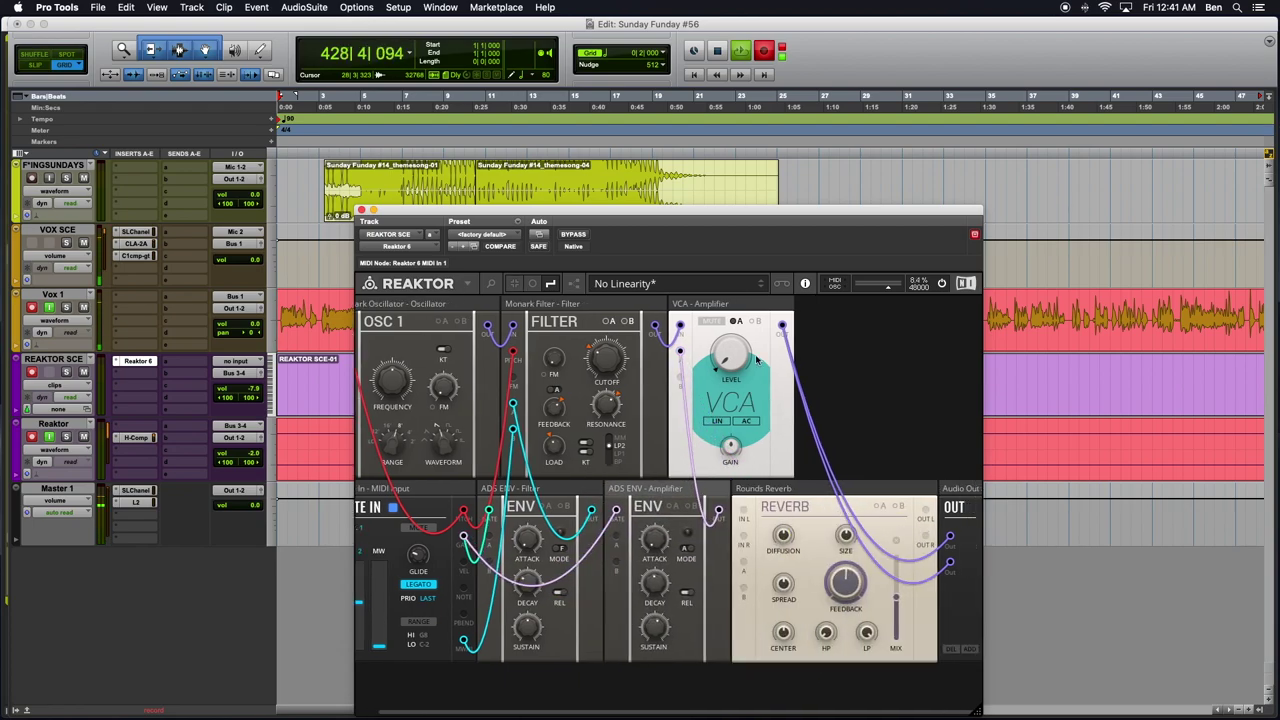
{"action": "left_click_drag", "start_coordinate": [784, 325], "coordinate": [744, 511]}
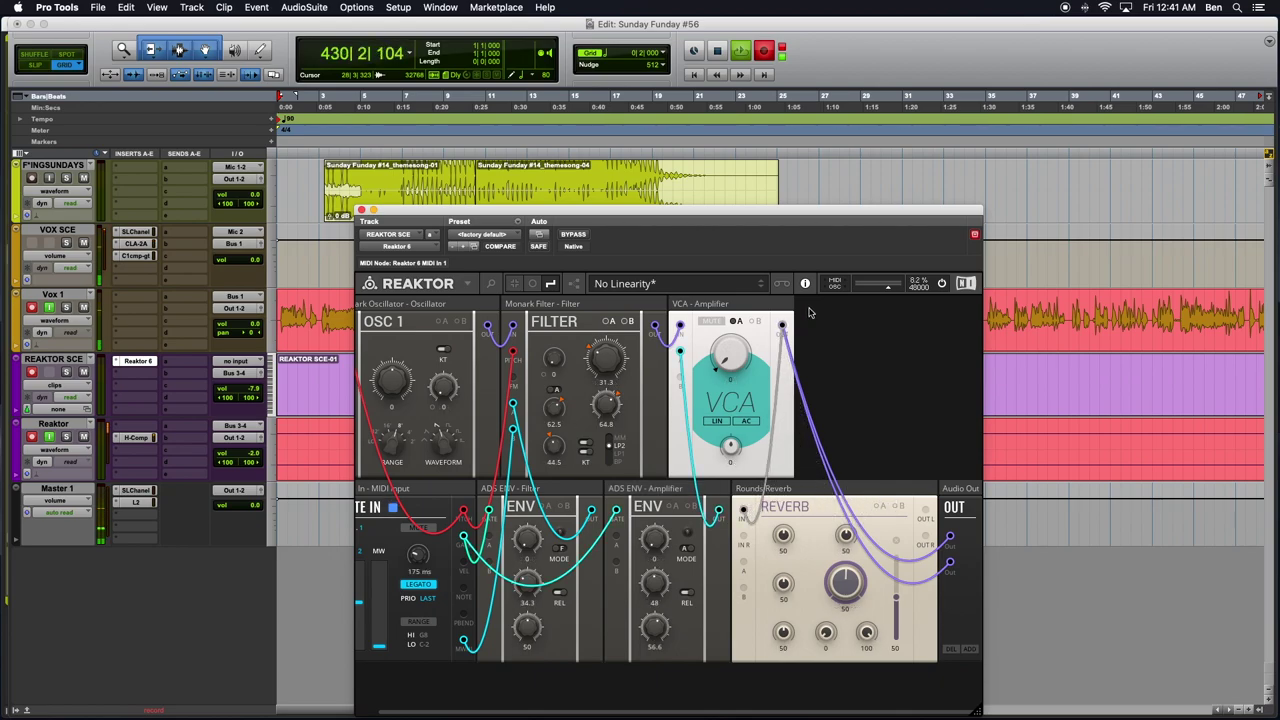
{"action": "left_click_drag", "start_coordinate": [784, 325], "coordinate": [743, 540]}
{"action": "left_click_drag", "start_coordinate": [925, 512], "coordinate": [950, 566]}
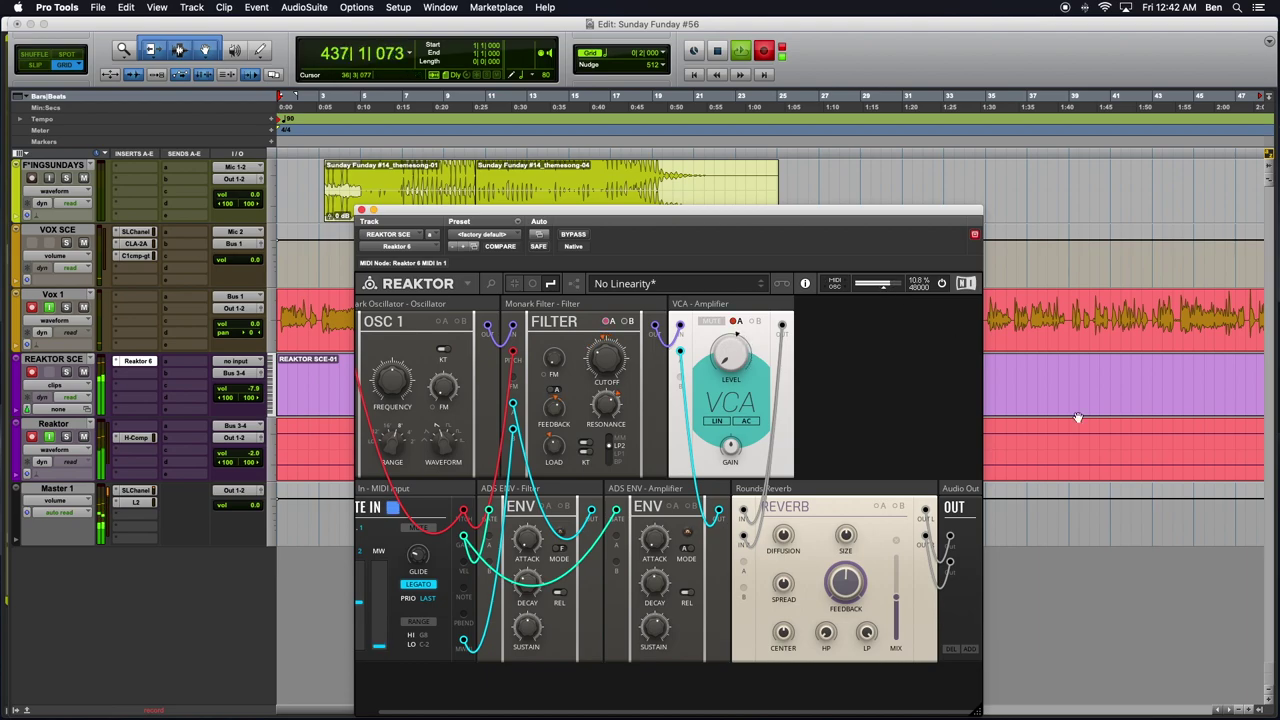
Step: Pull the Rounds Reverb's mix down to nearly dry and raise it back to about halfway
{"action": "left_click_drag", "start_coordinate": [896, 600], "coordinate": [897, 714]}
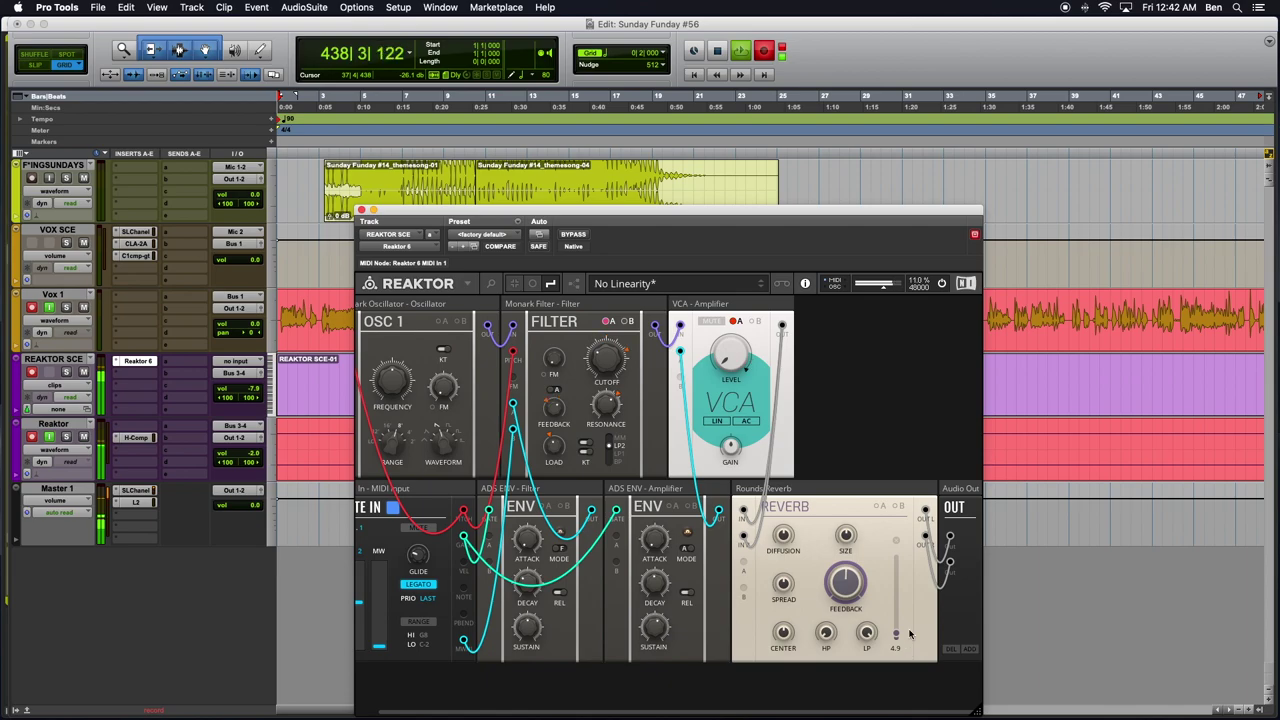
{"action": "left_click_drag", "start_coordinate": [896, 636], "coordinate": [897, 626]}
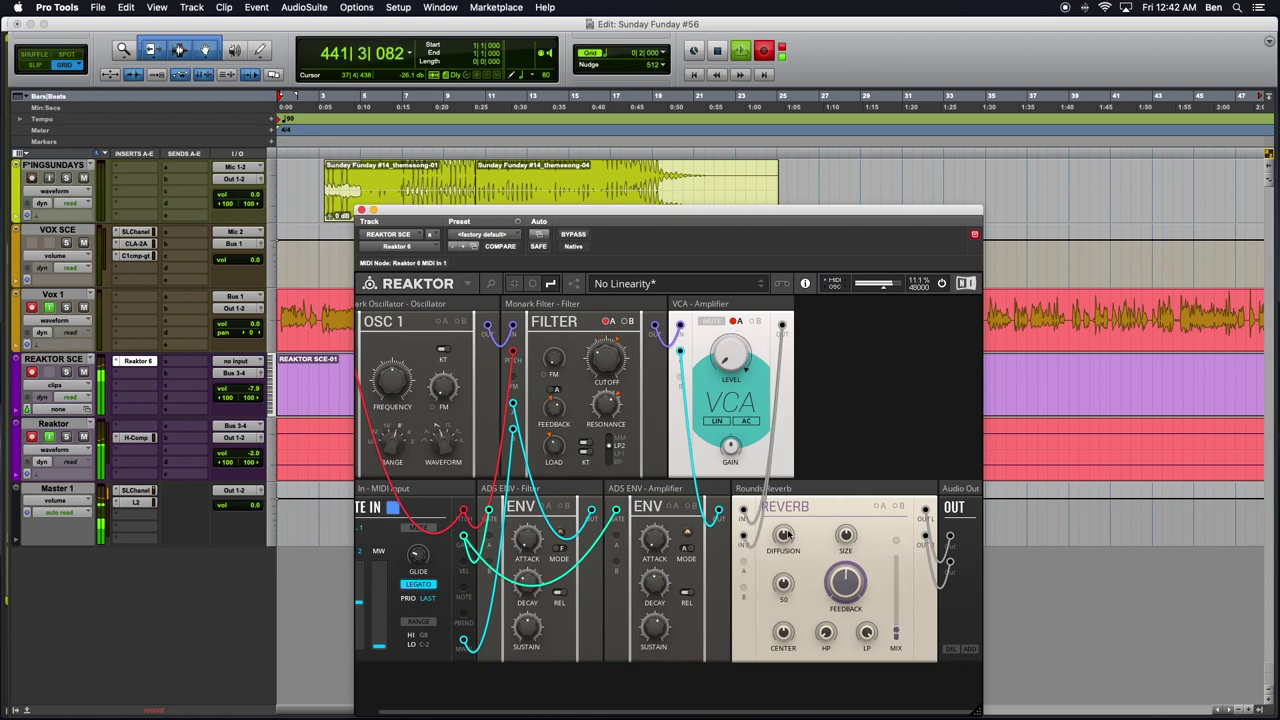
{"action": "left_click_drag", "start_coordinate": [893, 633], "coordinate": [896, 588]}
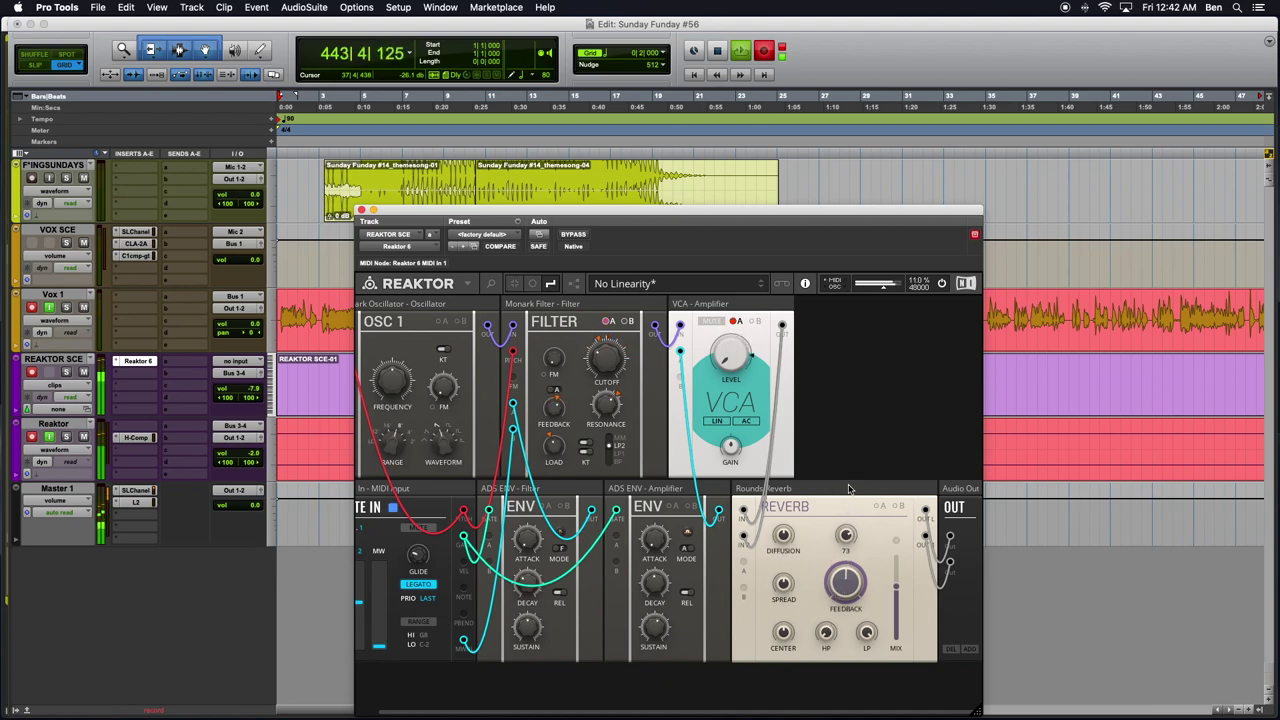
Step: Raise the Rounds Reverb's feedback, set its size to 56.2, and bring the mix back down to nearly dry
{"action": "left_click_drag", "start_coordinate": [829, 607], "coordinate": [836, 545]}
{"action": "left_click_drag", "start_coordinate": [783, 583], "coordinate": [783, 540]}
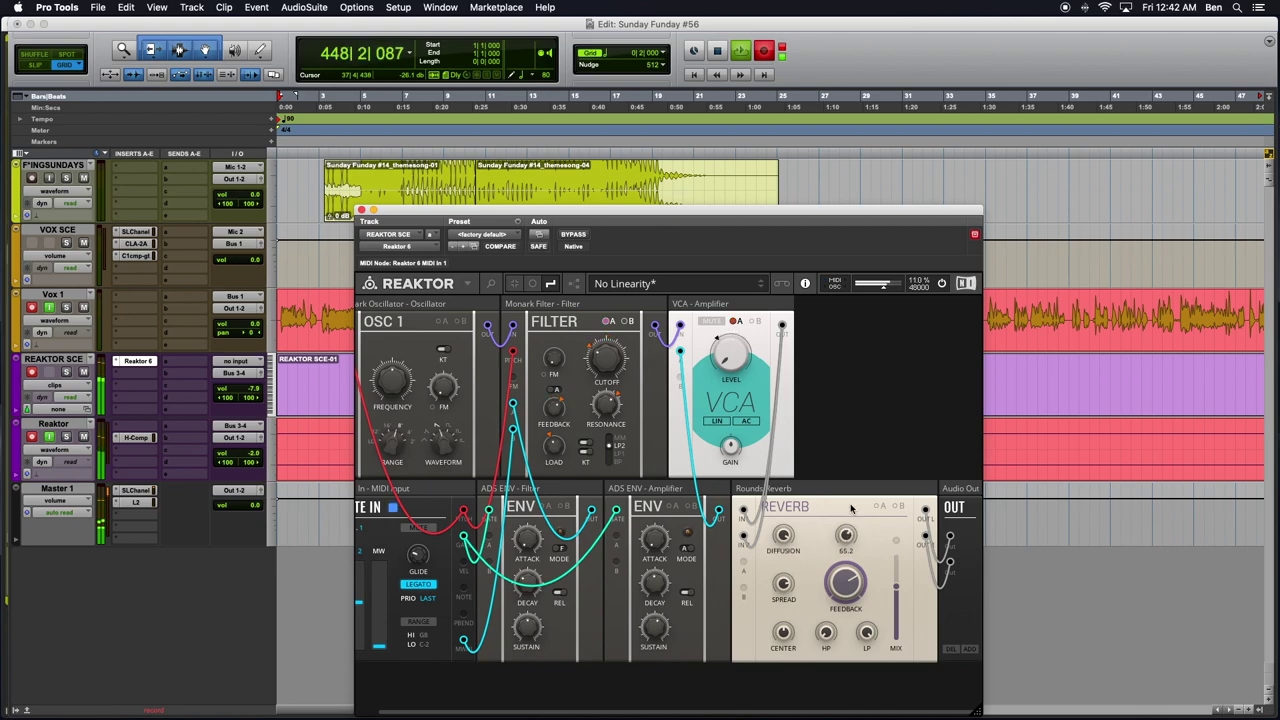
{"action": "mouse_move", "coordinate": [846, 537]}
{"action": "scroll", "coordinate": [848, 540], "scroll_direction": "down", "scroll_amount": 5}
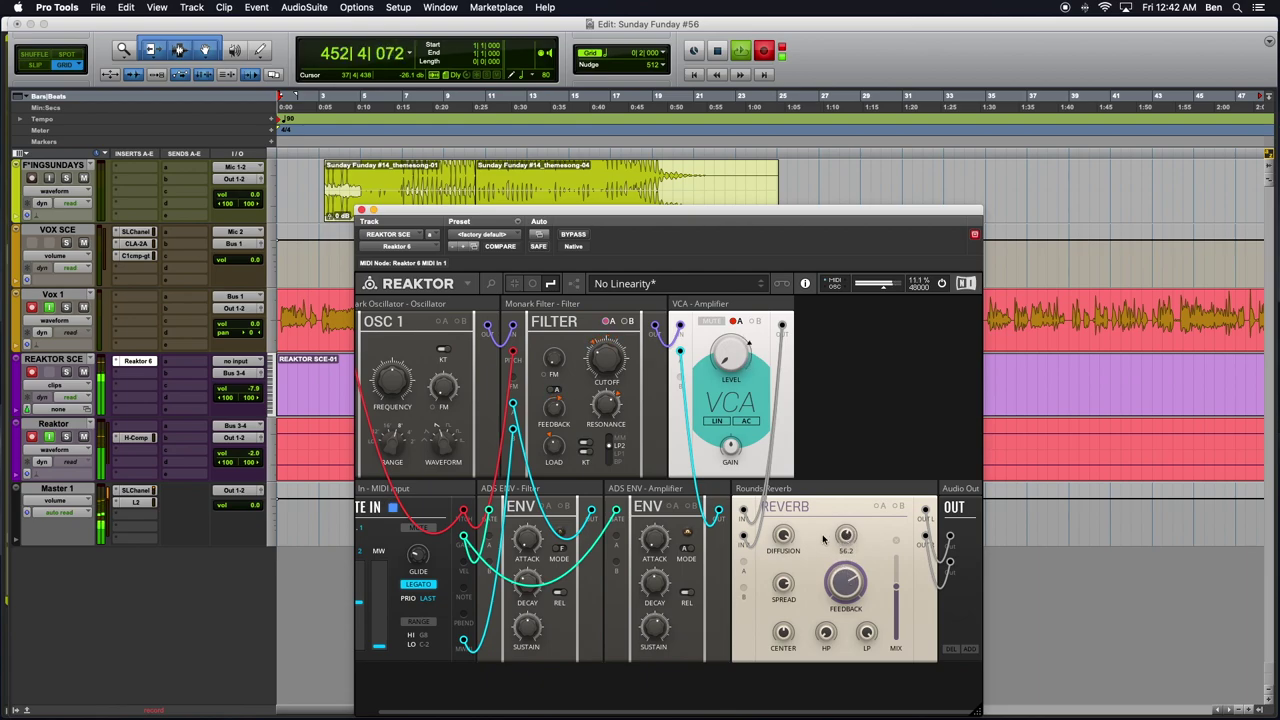
{"action": "mouse_move", "coordinate": [846, 588]}
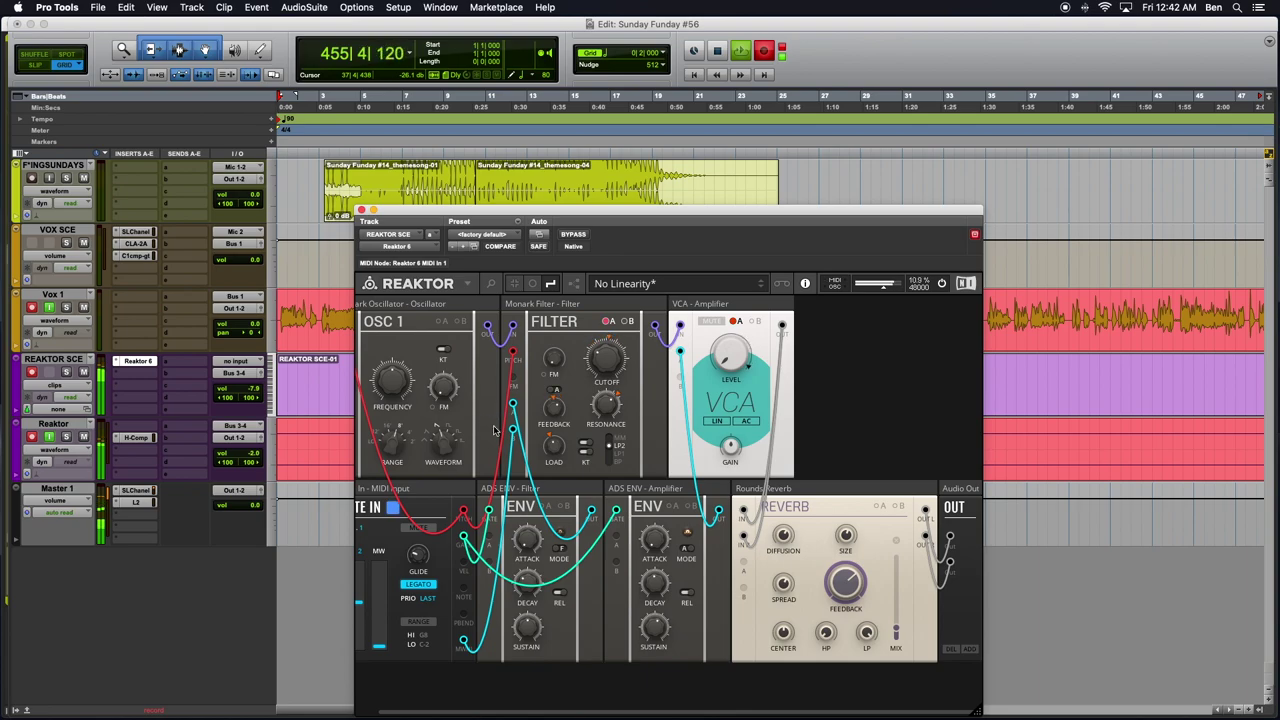
Step: Patch the Note In mod wheel output to the reverb's modulation input A and widen the plug-in window to show Audio Out
{"action": "scroll", "coordinate": [437, 437], "scroll_direction": "left", "scroll_amount": 2}
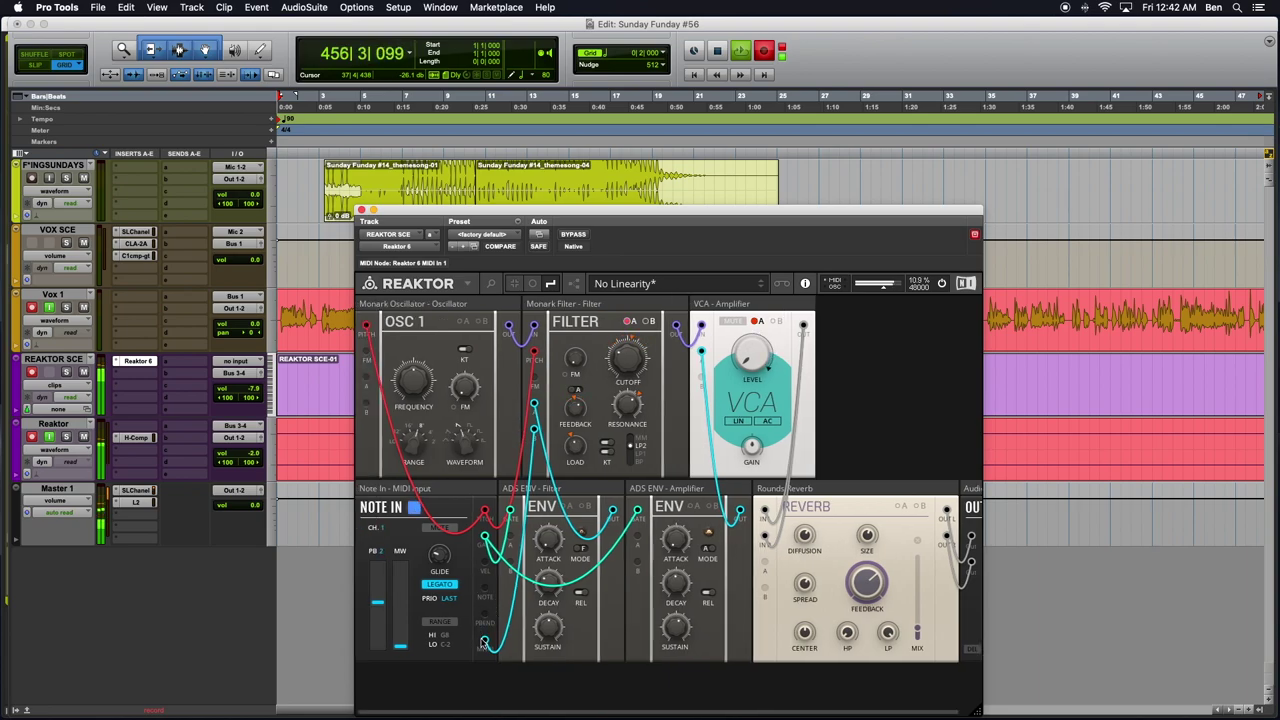
{"action": "left_click_drag", "start_coordinate": [730, 663], "coordinate": [767, 570]}
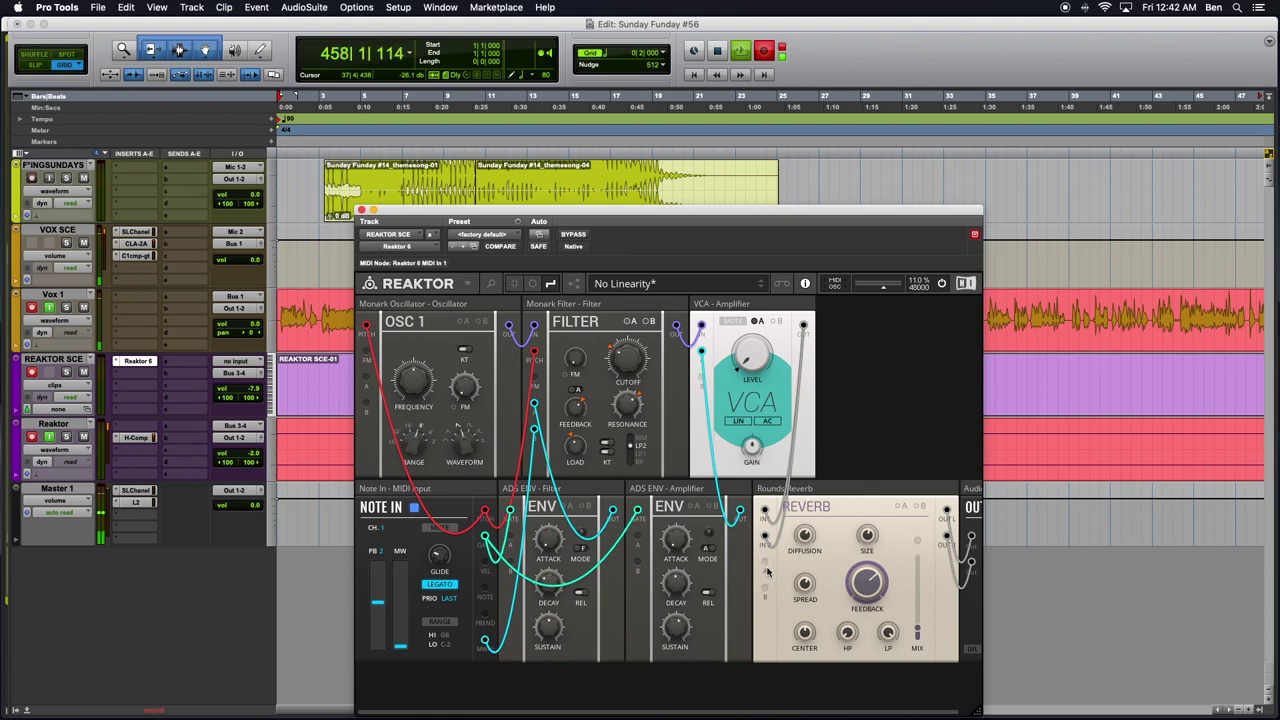
{"action": "left_click_drag", "start_coordinate": [485, 645], "coordinate": [767, 562]}
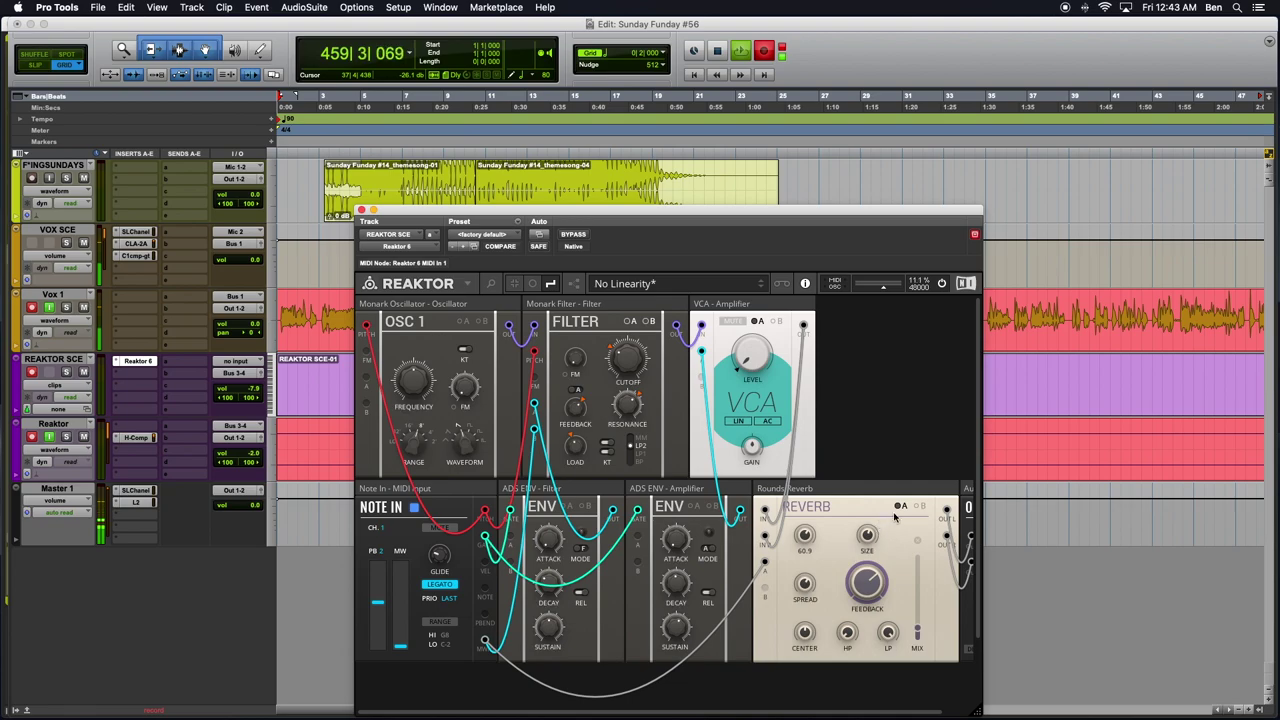
{"action": "left_click_drag", "start_coordinate": [966, 716], "coordinate": [1112, 686]}
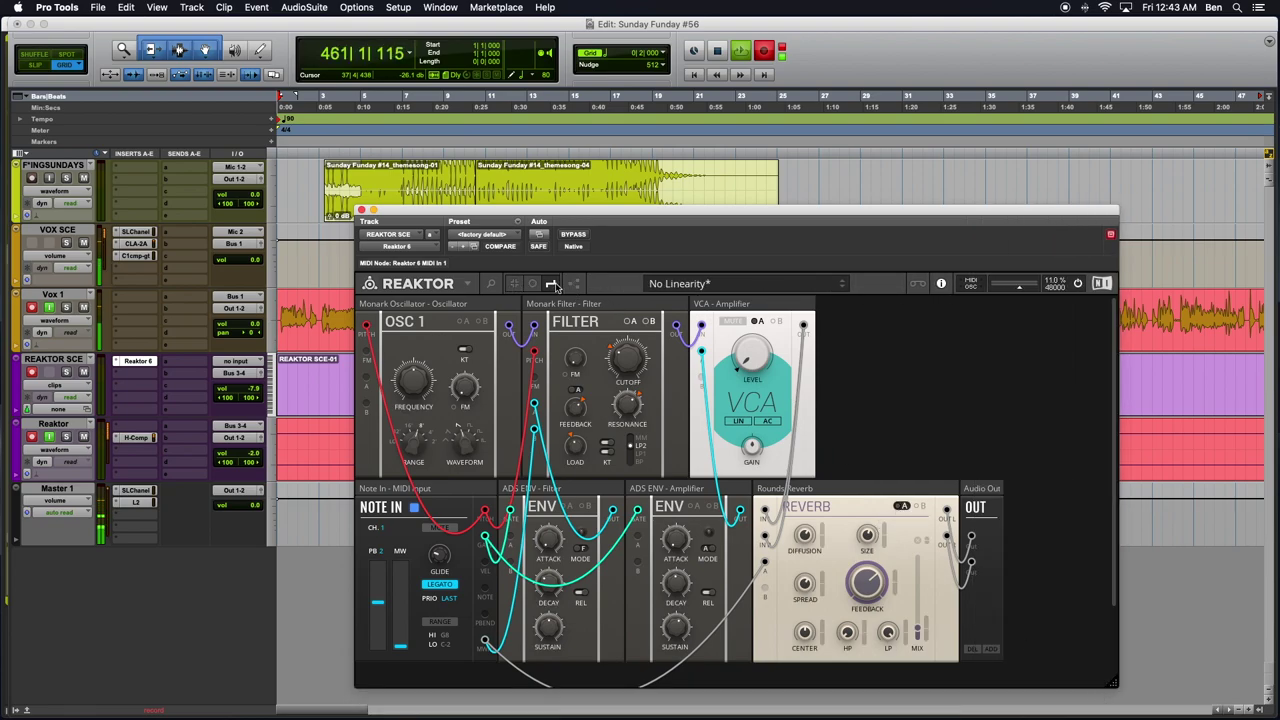
Step: Inspect the wiring in the structure view, return to the rack, and give the reverb's Mix a modulation A amount
{"action": "left_click", "coordinate": [552, 285]}
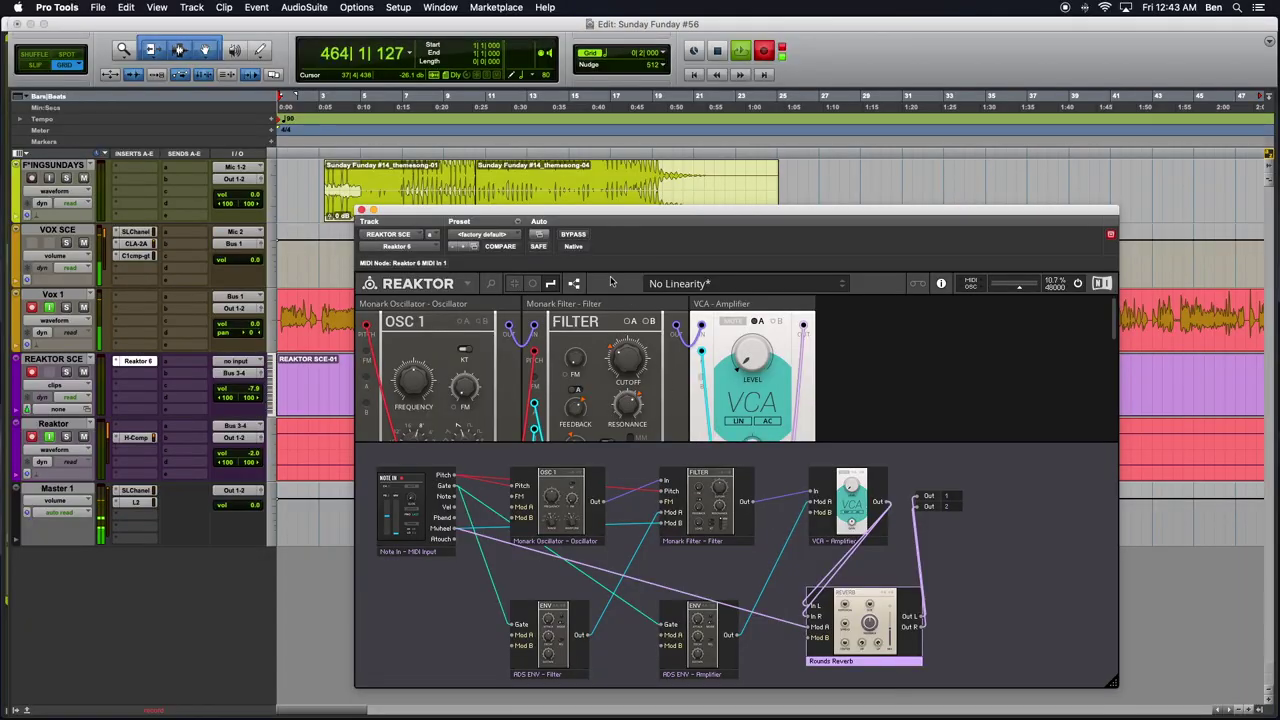
{"action": "left_click", "coordinate": [575, 285]}
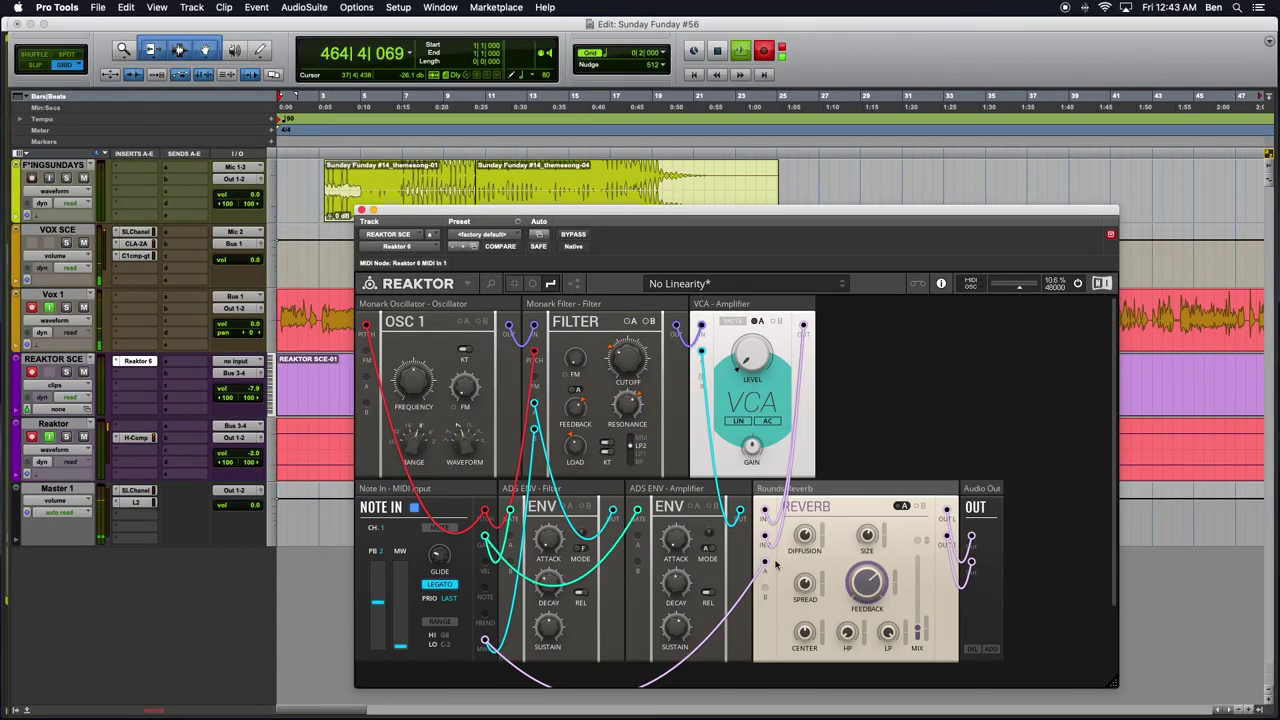
{"action": "scroll", "coordinate": [688, 577], "scroll_direction": "down", "scroll_amount": 3}
{"action": "scroll", "coordinate": [927, 567], "scroll_direction": "up", "scroll_amount": 3}
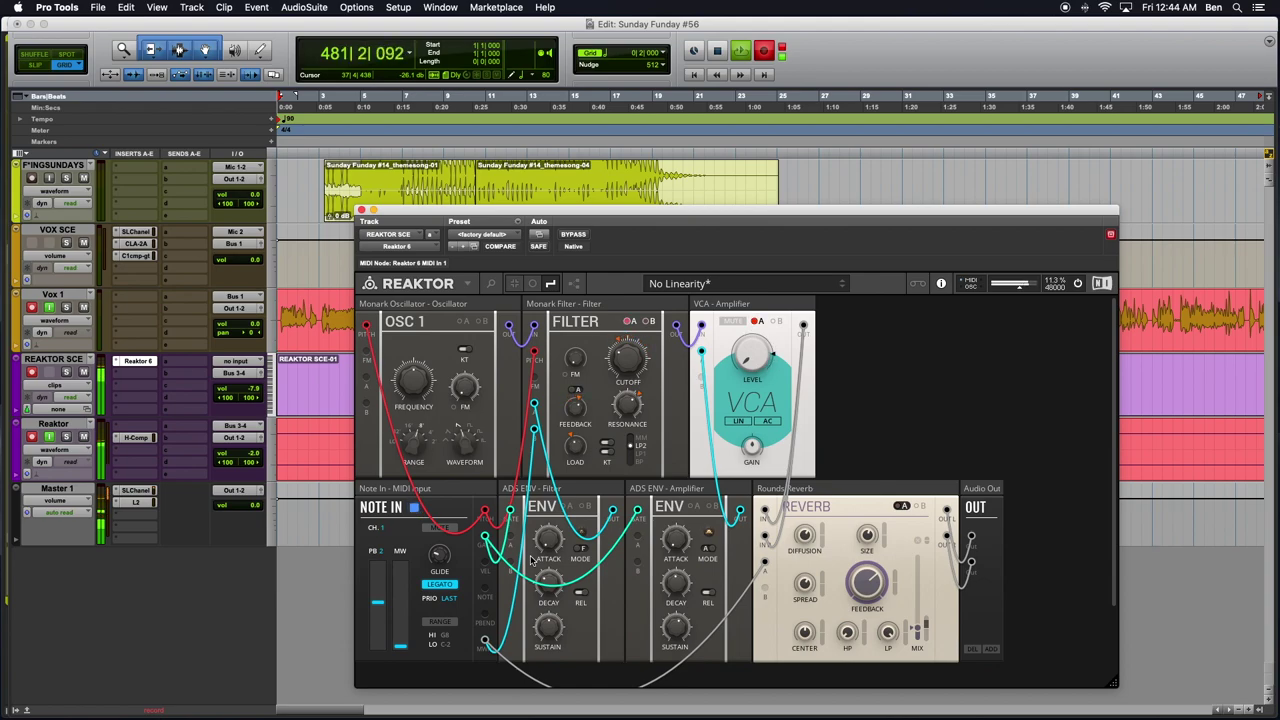
Step: Load the Punch On Wood bass rack without saving No Linearity, and move and enlarge the window to show all three rows
{"action": "left_click_drag", "start_coordinate": [532, 560], "coordinate": [612, 574]}
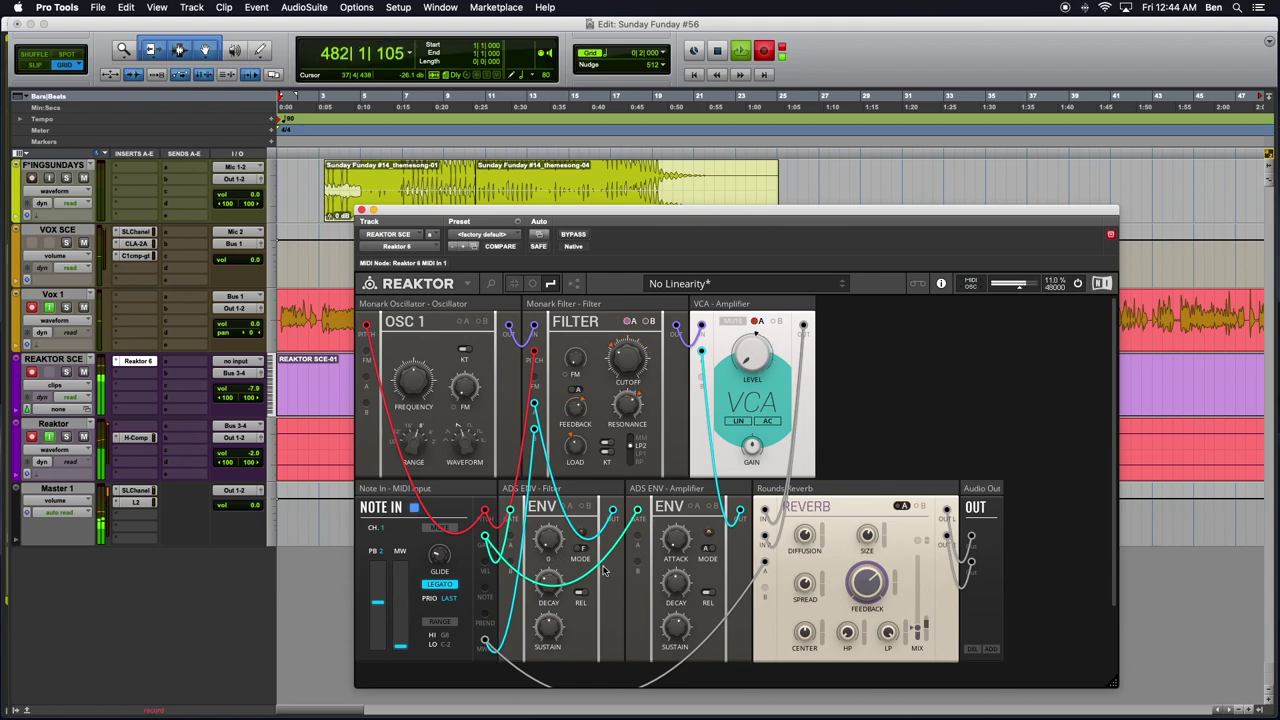
{"action": "left_click", "coordinate": [721, 282]}
{"action": "left_click", "coordinate": [688, 387]}
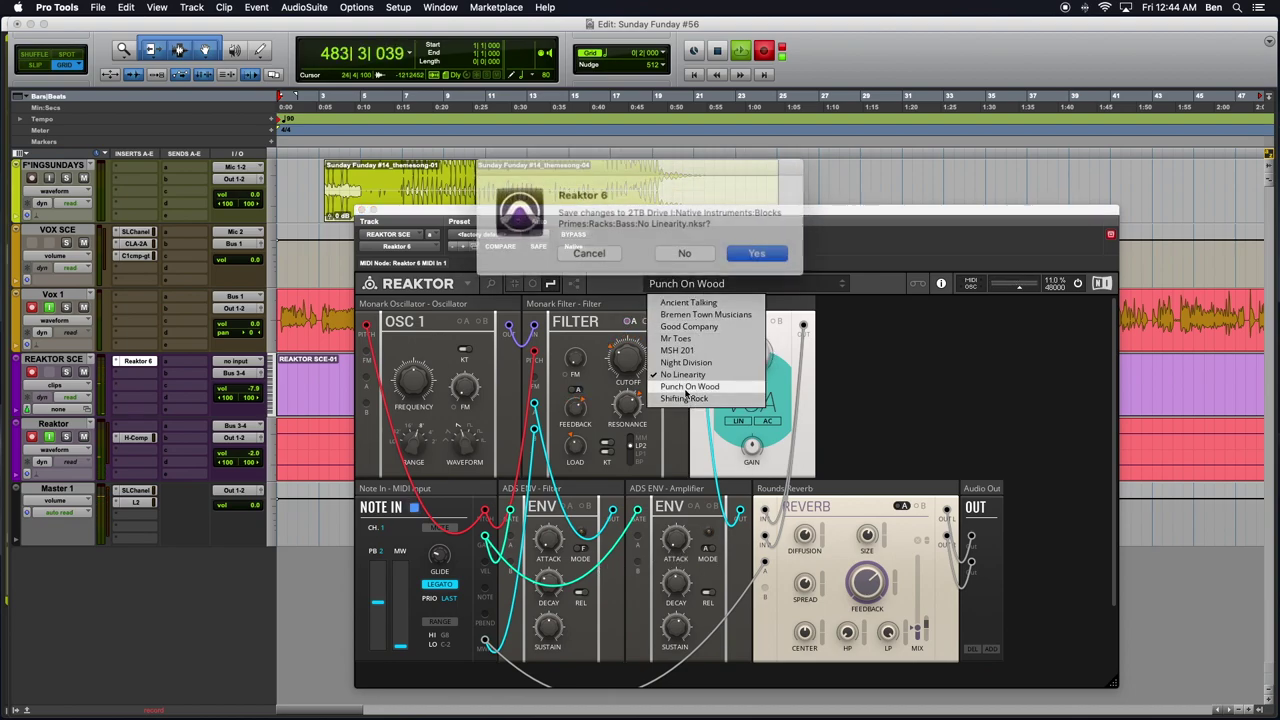
{"action": "left_click", "coordinate": [681, 249]}
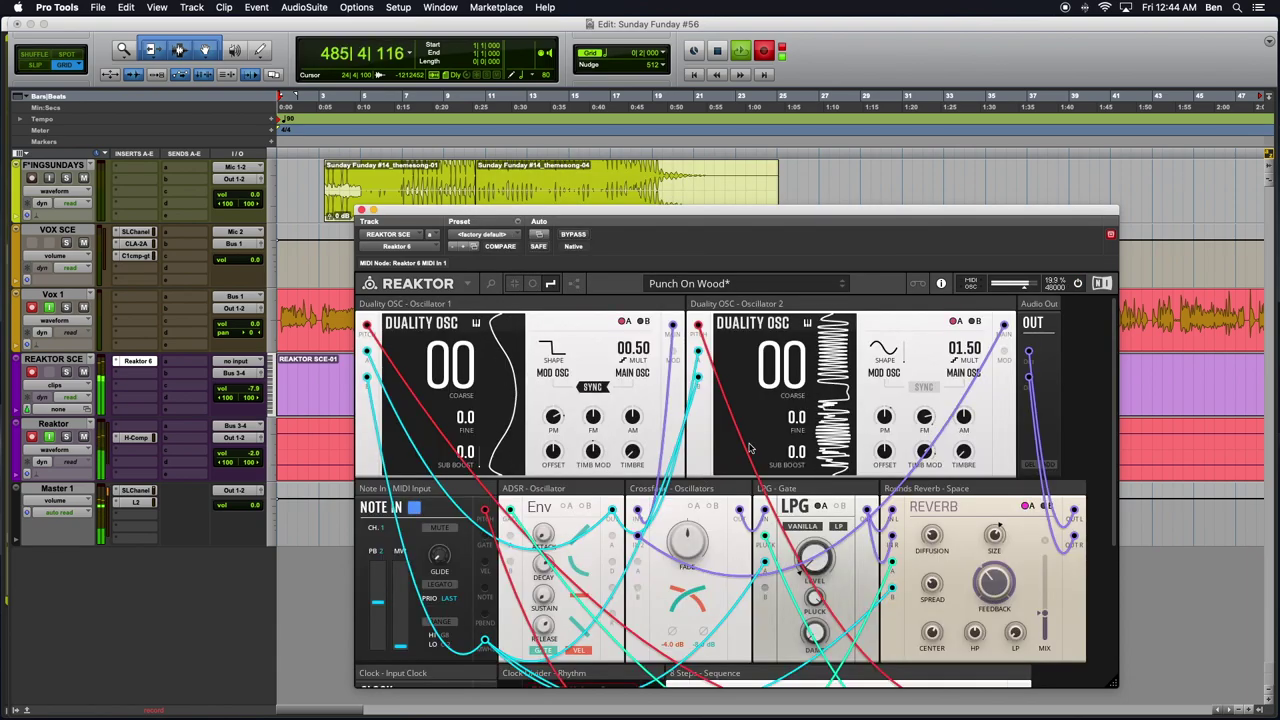
{"action": "left_click_drag", "start_coordinate": [697, 247], "coordinate": [584, 106]}
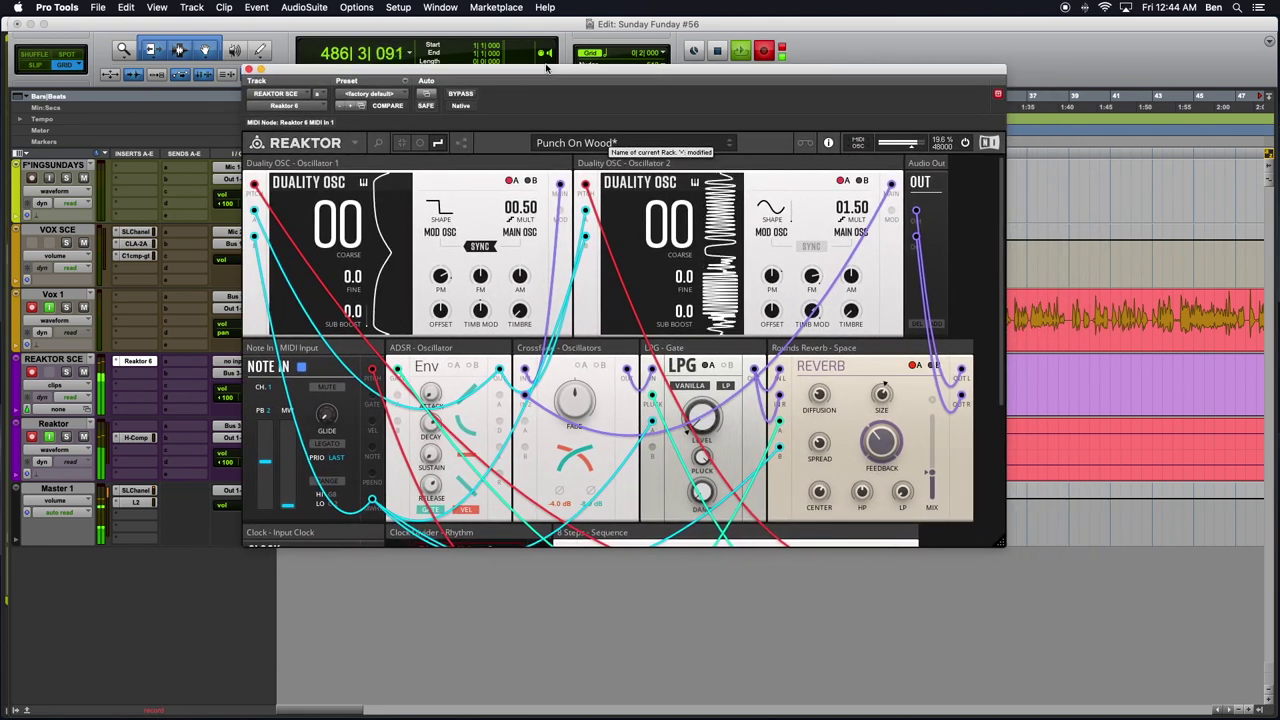
{"action": "left_click_drag", "start_coordinate": [999, 545], "coordinate": [990, 714]}
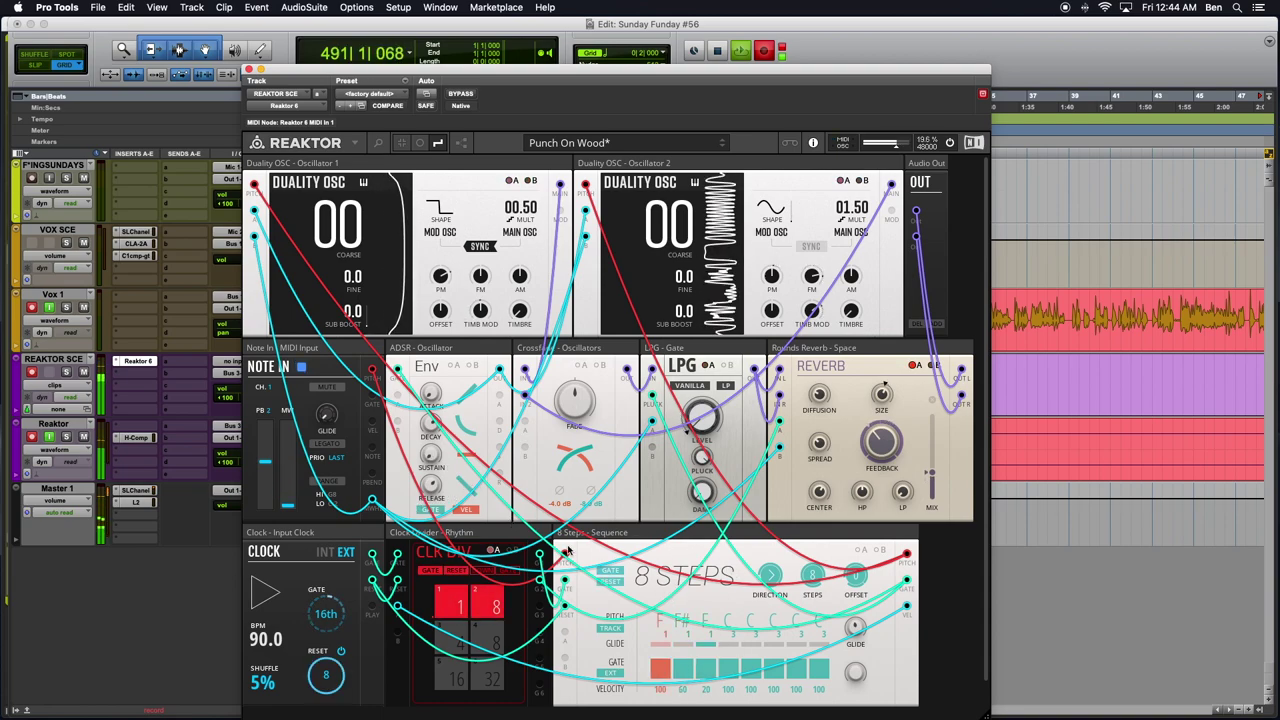
{"action": "mouse_move", "coordinate": [855, 630]}
{"action": "left_click_drag", "start_coordinate": [855, 632], "coordinate": [856, 662]}
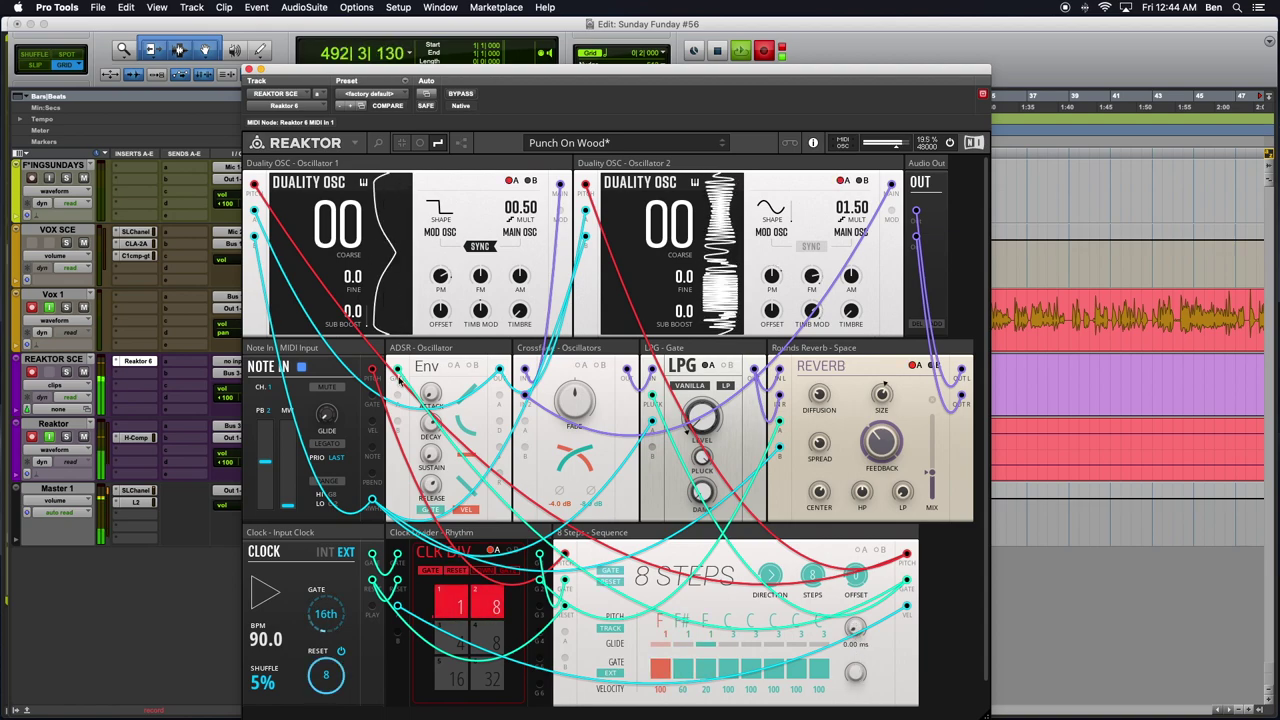
{"action": "left_click_drag", "start_coordinate": [338, 232], "coordinate": [346, 236]}
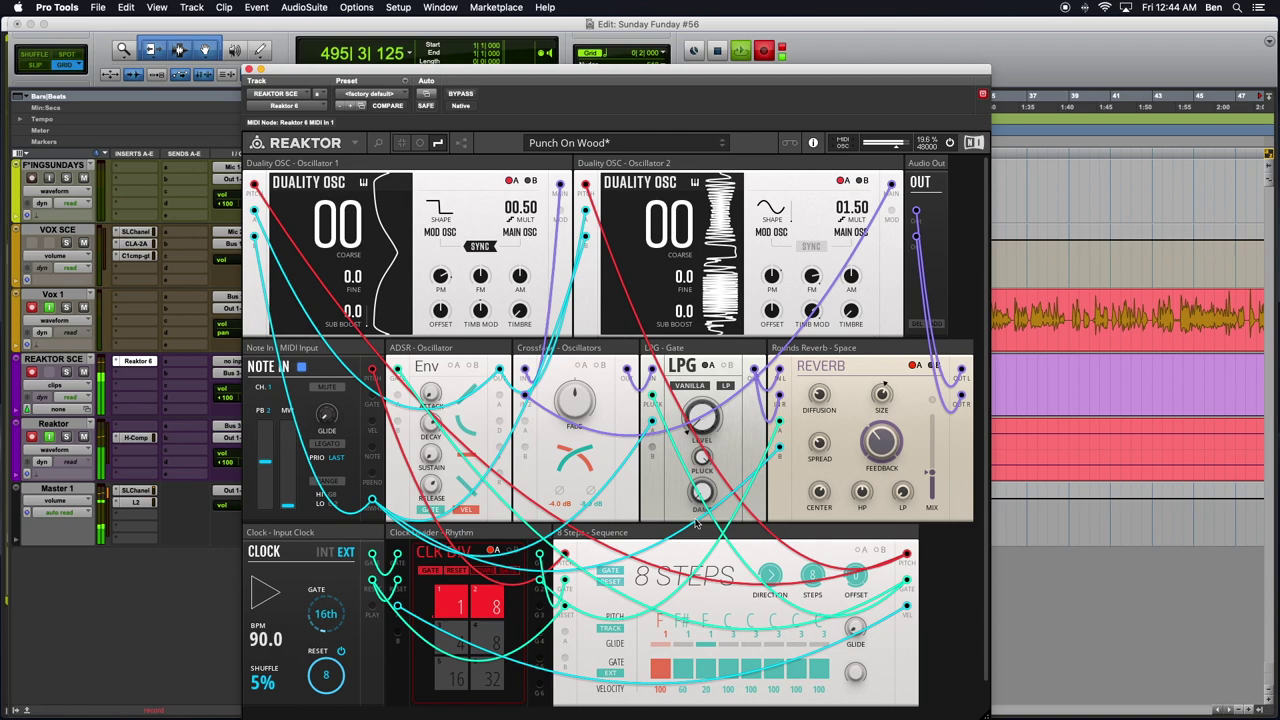
Step: Switch the Clock block to its internal clock, raise the tempo to 216 BPM, and start it playing
{"action": "scroll", "coordinate": [750, 540], "scroll_direction": "down", "scroll_amount": 3}
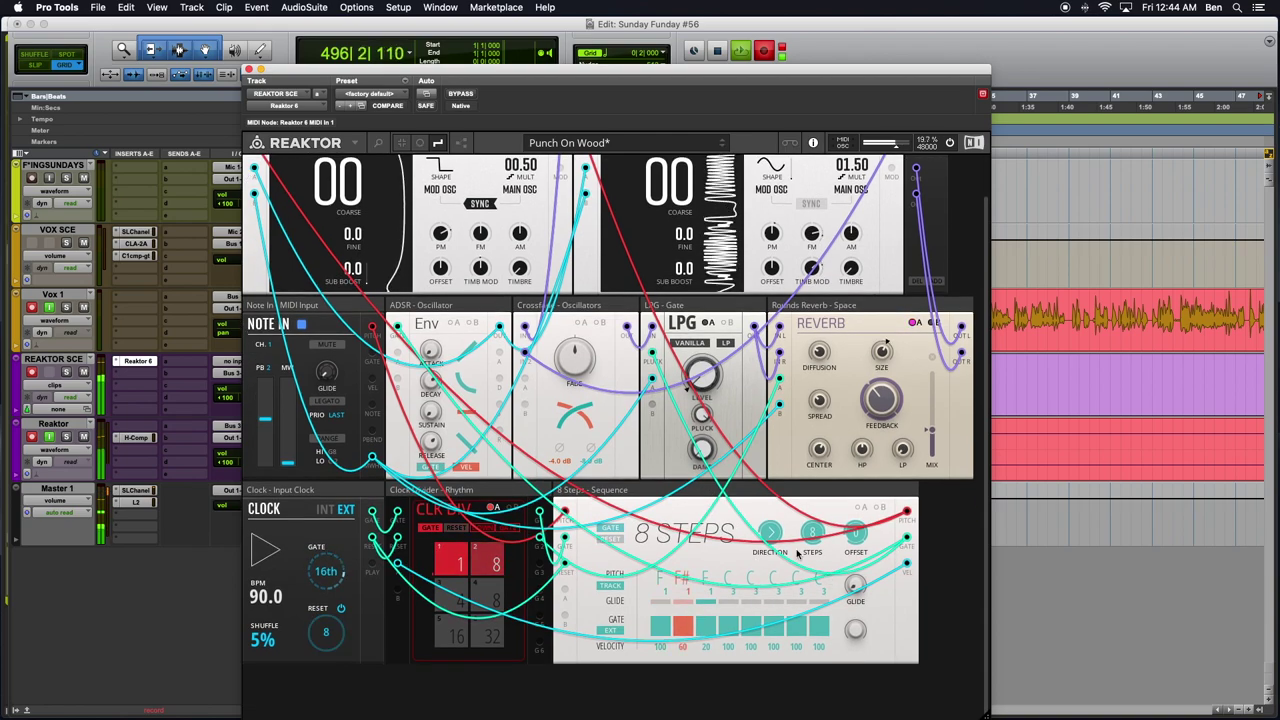
{"action": "left_click", "coordinate": [323, 510]}
{"action": "left_click", "coordinate": [323, 510]}
{"action": "left_click", "coordinate": [323, 510]}
{"action": "left_click_drag", "start_coordinate": [270, 596], "coordinate": [264, 534]}
{"action": "left_click", "coordinate": [264, 548]}
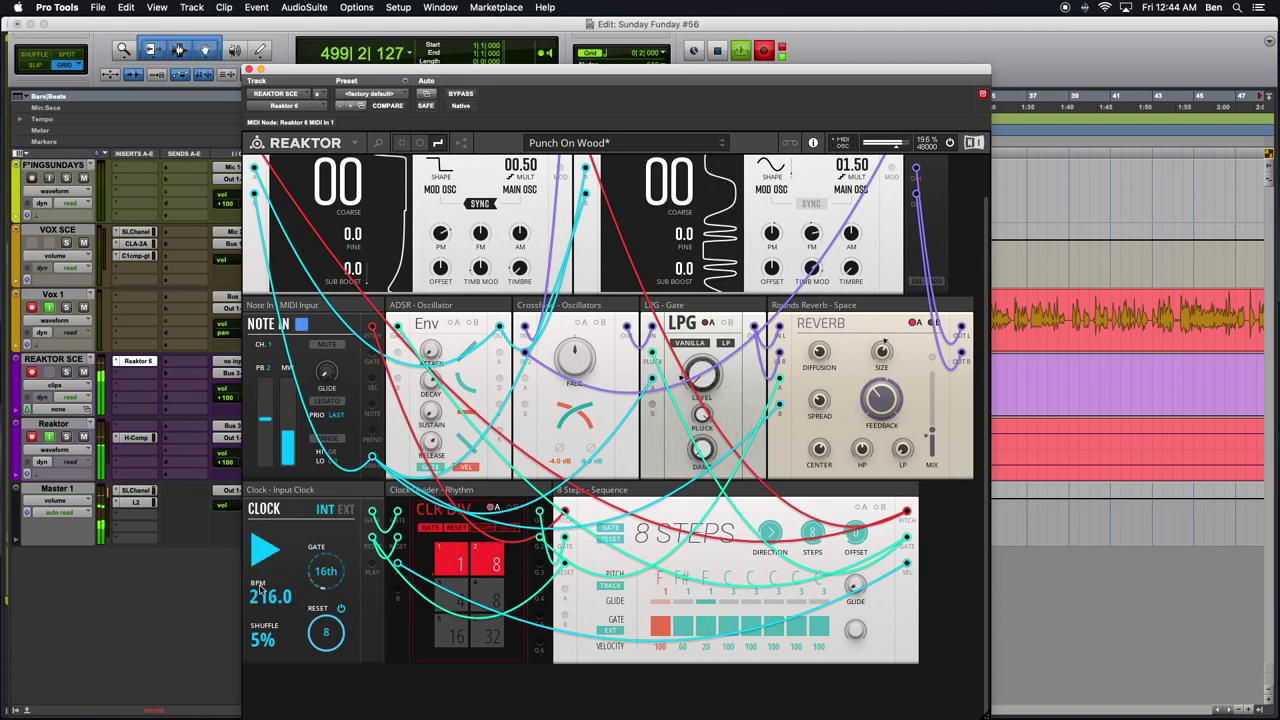
Step: Set the Clock block's gate rate to 32th and, after trying faster and slower tempos, its tempo to 115 BPM
{"action": "left_click_drag", "start_coordinate": [262, 596], "coordinate": [262, 582]}
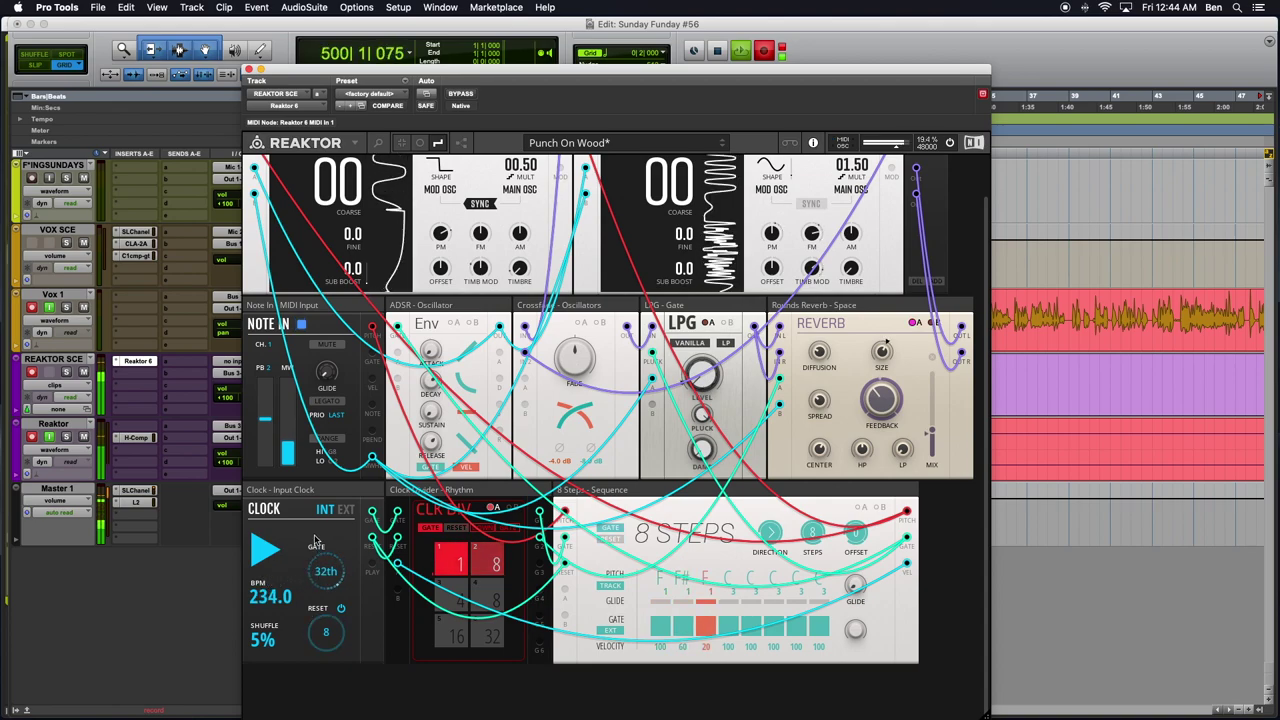
{"action": "left_click_drag", "start_coordinate": [267, 601], "coordinate": [290, 697]}
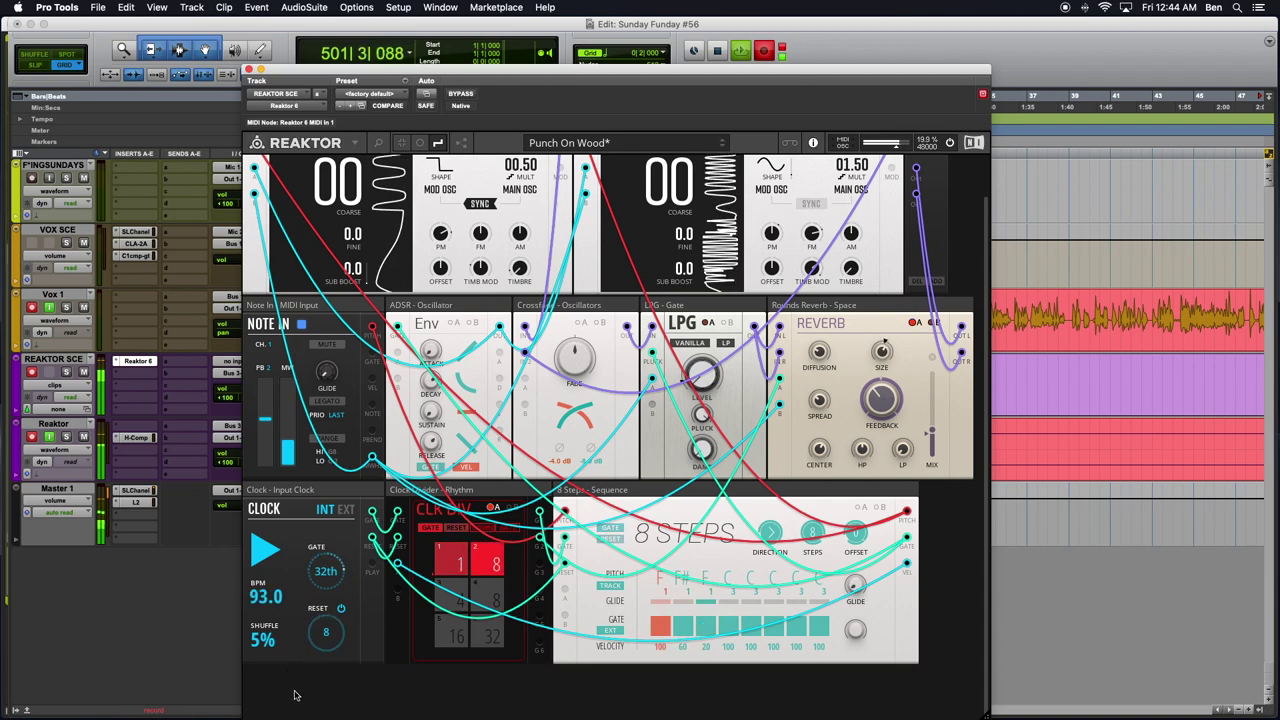
{"action": "mouse_move", "coordinate": [270, 596]}
{"action": "left_mouse_down"}
{"action": "mouse_move", "coordinate": [270, 560]}
{"action": "mouse_move", "coordinate": [271, 583]}
{"action": "left_mouse_up"}
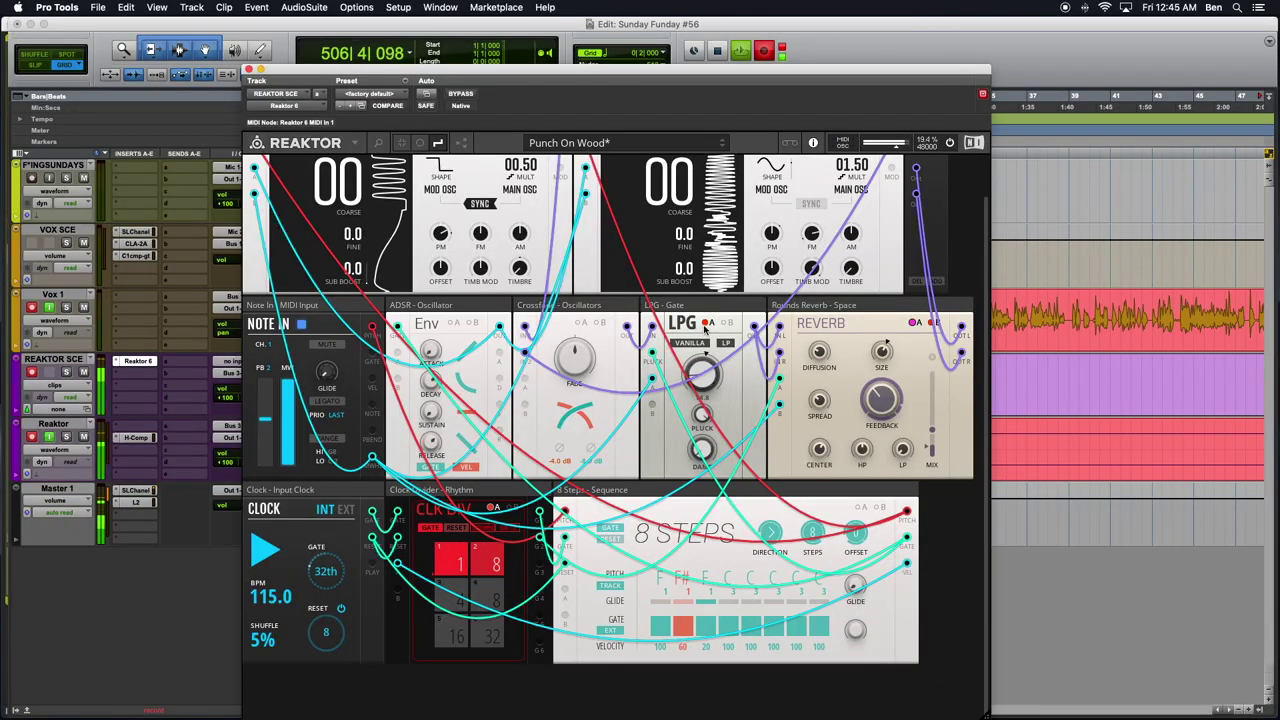
Step: Patch the Note In mod wheel output to the Rounds Reverb's modulation input A and apply modulation A to its Mix
{"action": "mouse_move", "coordinate": [884, 424]}
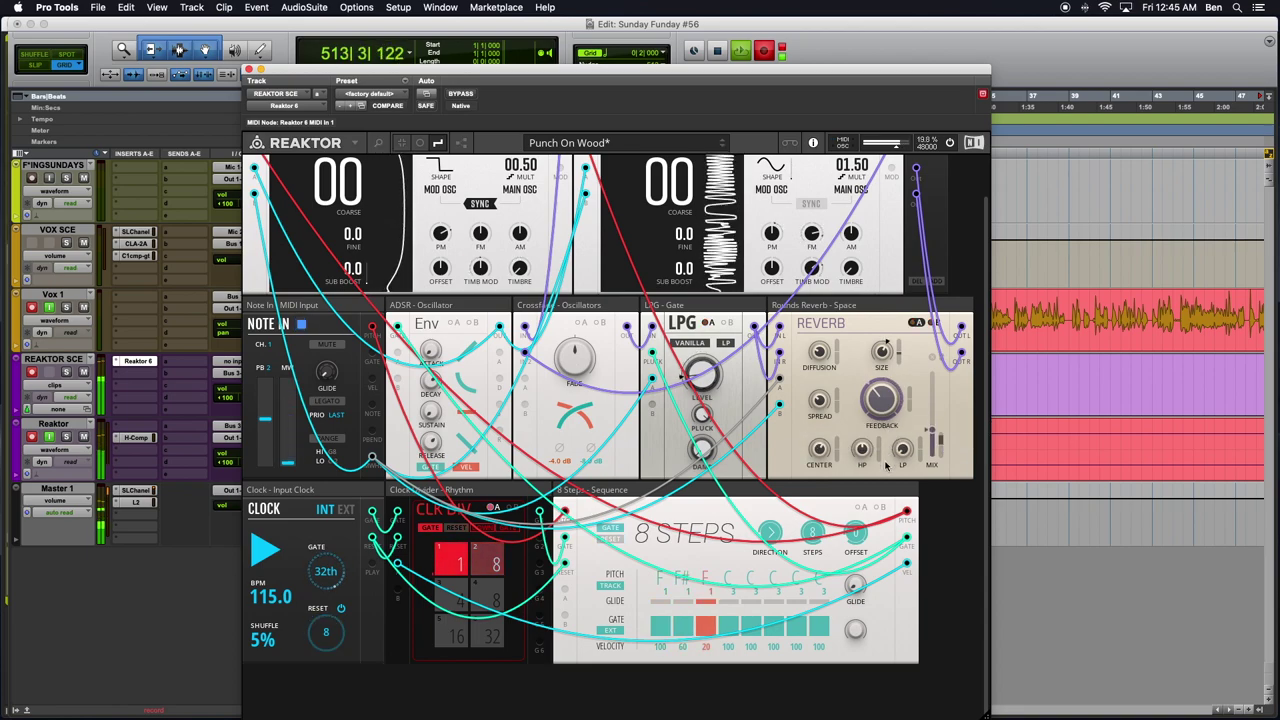
{"action": "right_click", "coordinate": [778, 436]}
{"action": "left_click", "coordinate": [777, 435]}
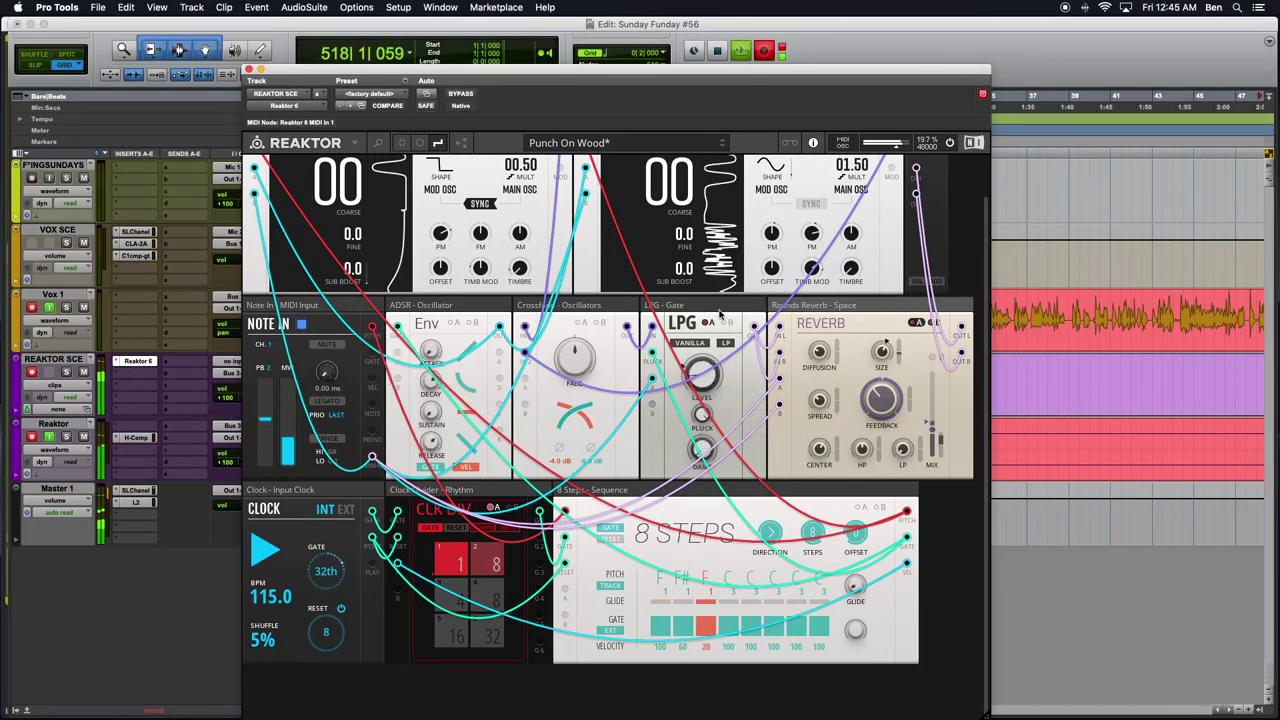
Step: Turn Reaktor's output level down and back up partway, and move the plug-in window slightly higher
{"action": "scroll", "coordinate": [850, 318], "scroll_direction": "up", "scroll_amount": 2}
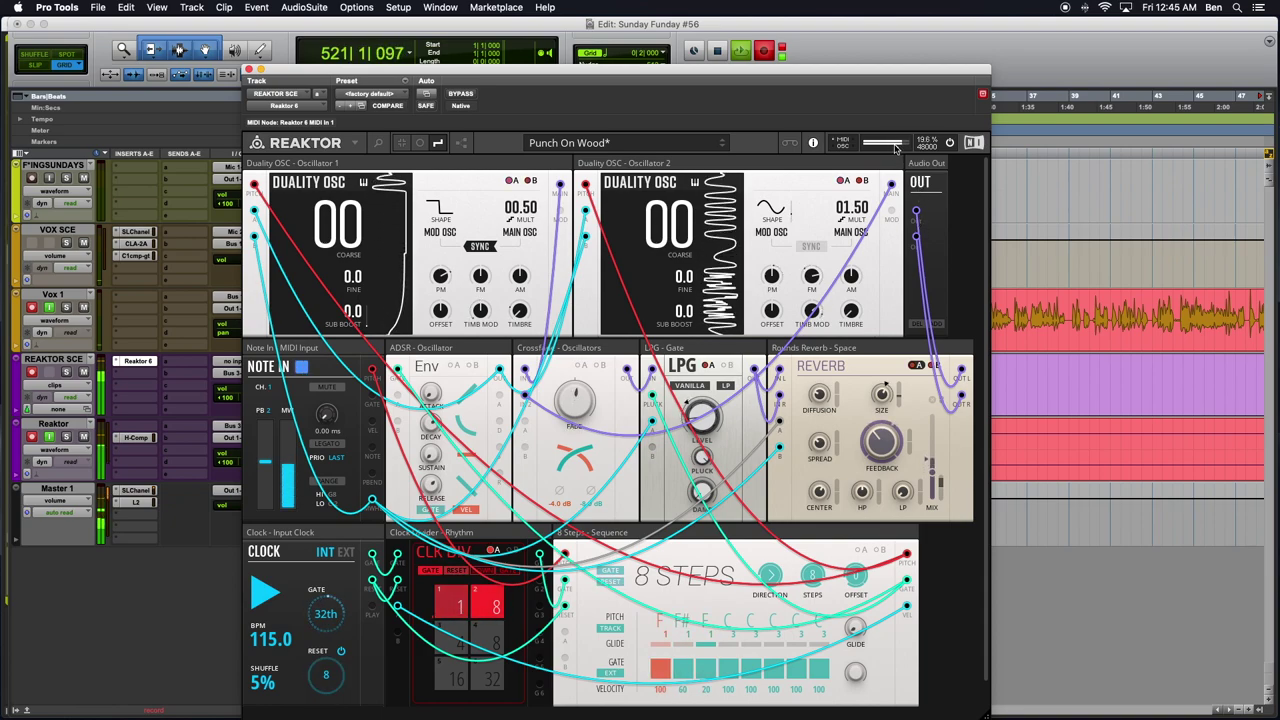
{"action": "left_click_drag", "start_coordinate": [896, 148], "coordinate": [865, 146]}
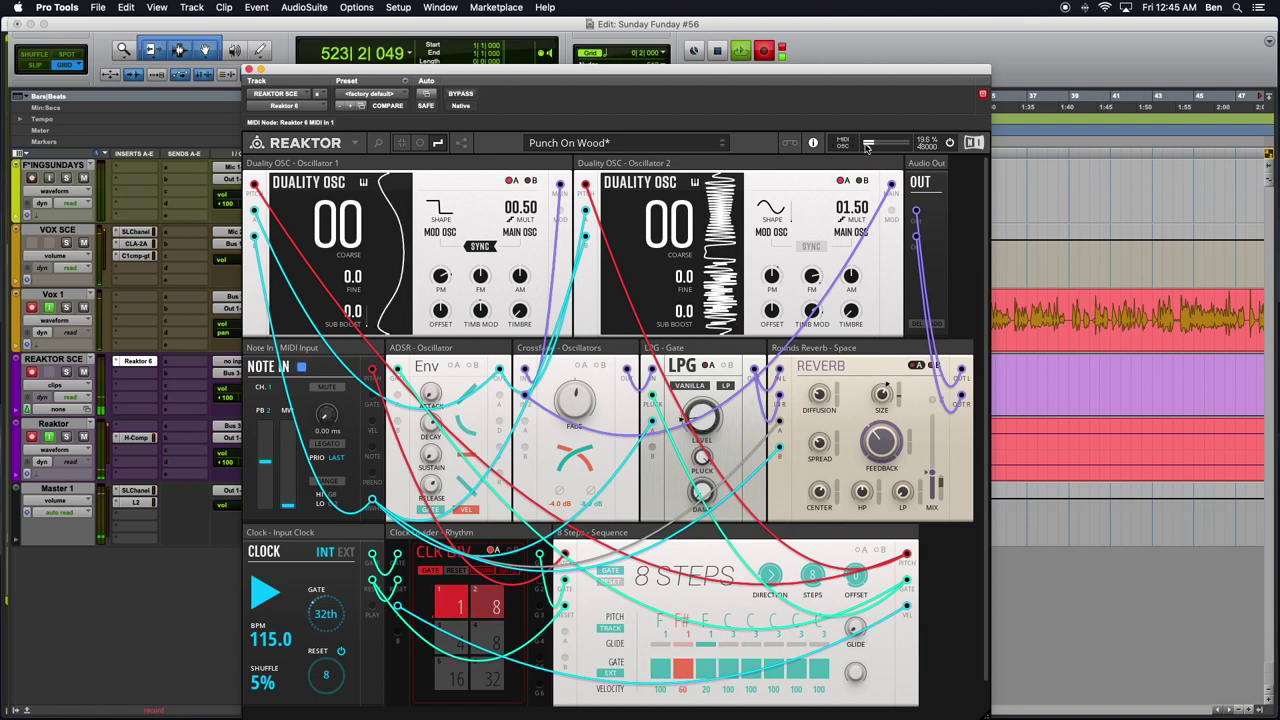
{"action": "left_click_drag", "start_coordinate": [883, 157], "coordinate": [896, 158]}
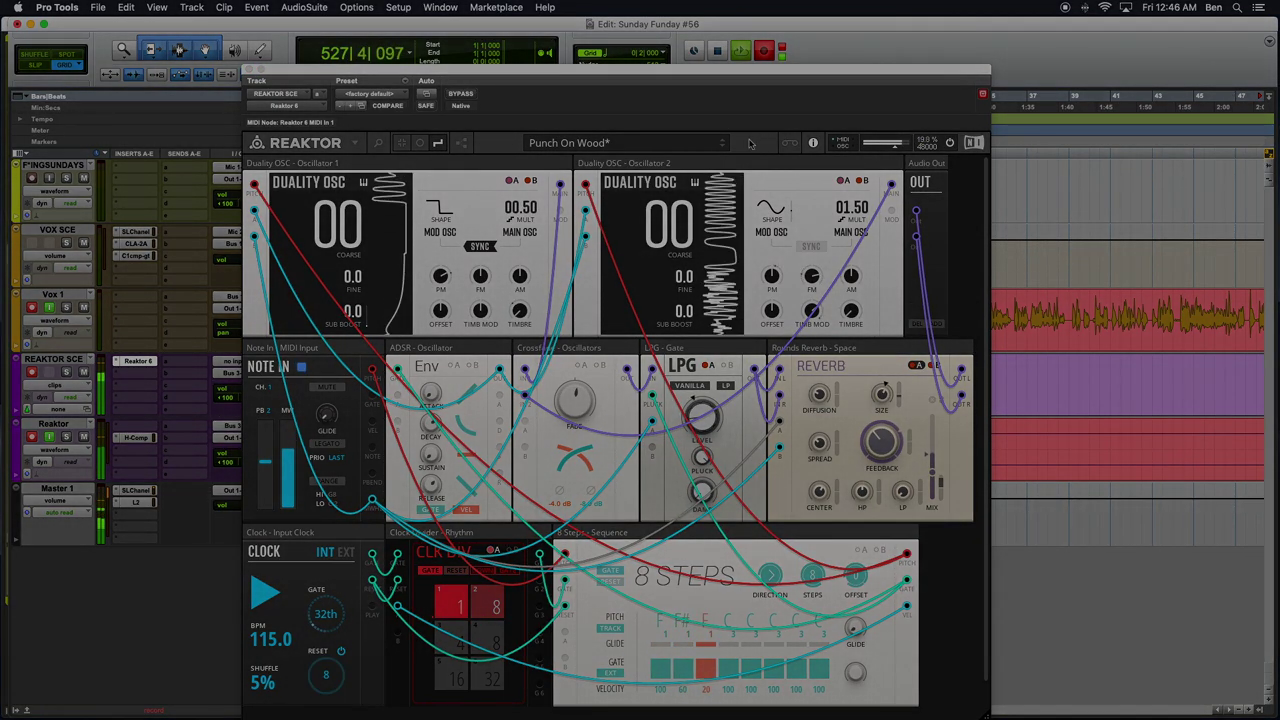
{"action": "left_click_drag", "start_coordinate": [734, 88], "coordinate": [769, 58]}
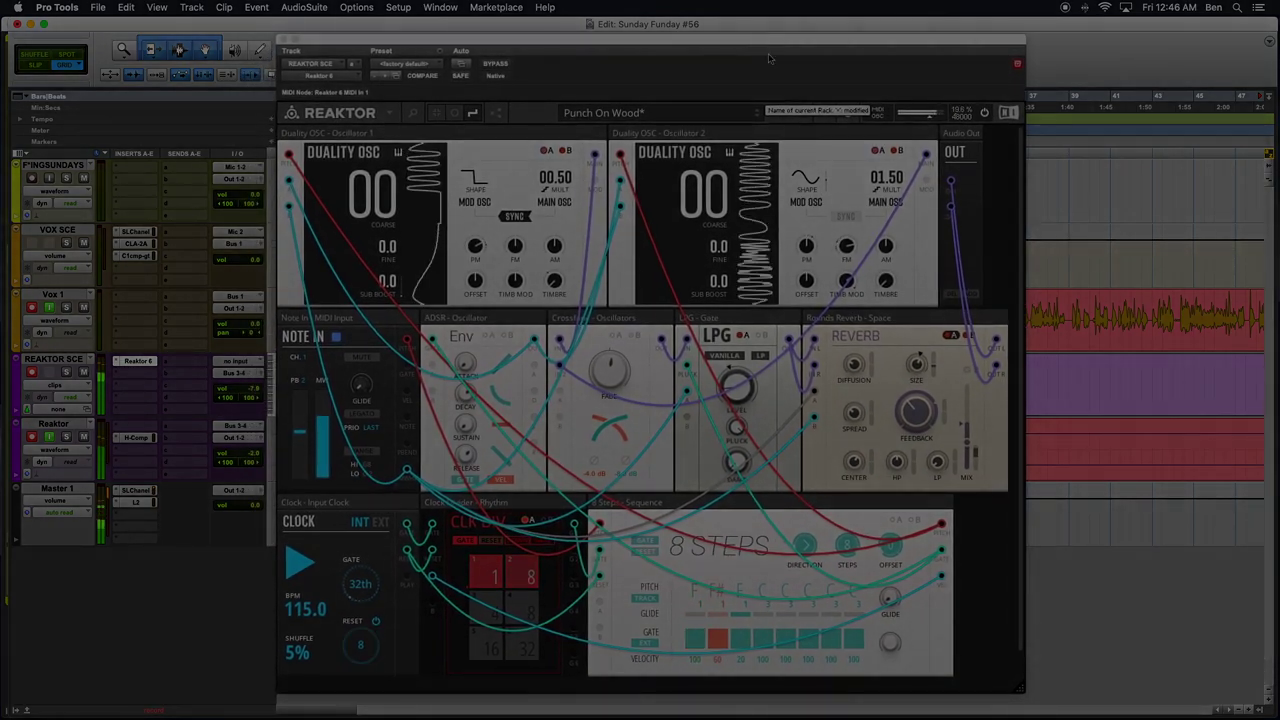